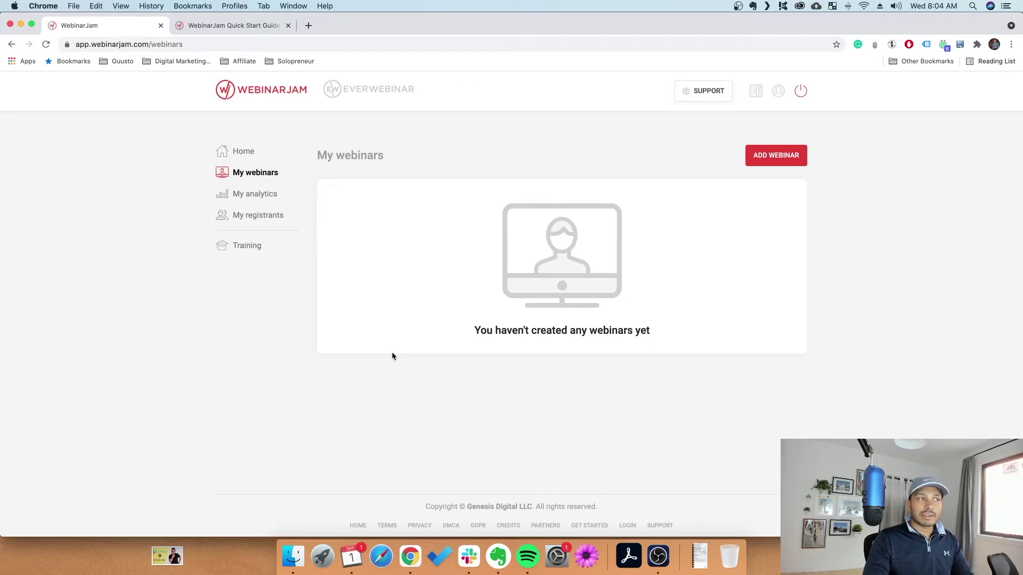
Glance at EverWebinar and the profile's autoresponder integrations, then close the profile settings
{"action": "left_click", "coordinate": [387, 95]}
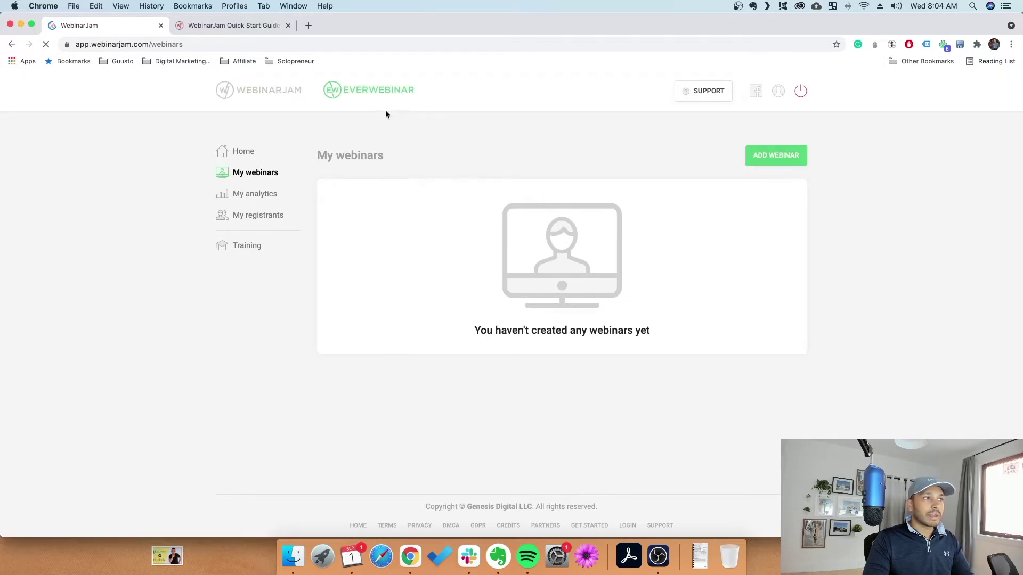
{"action": "left_click", "coordinate": [252, 92]}
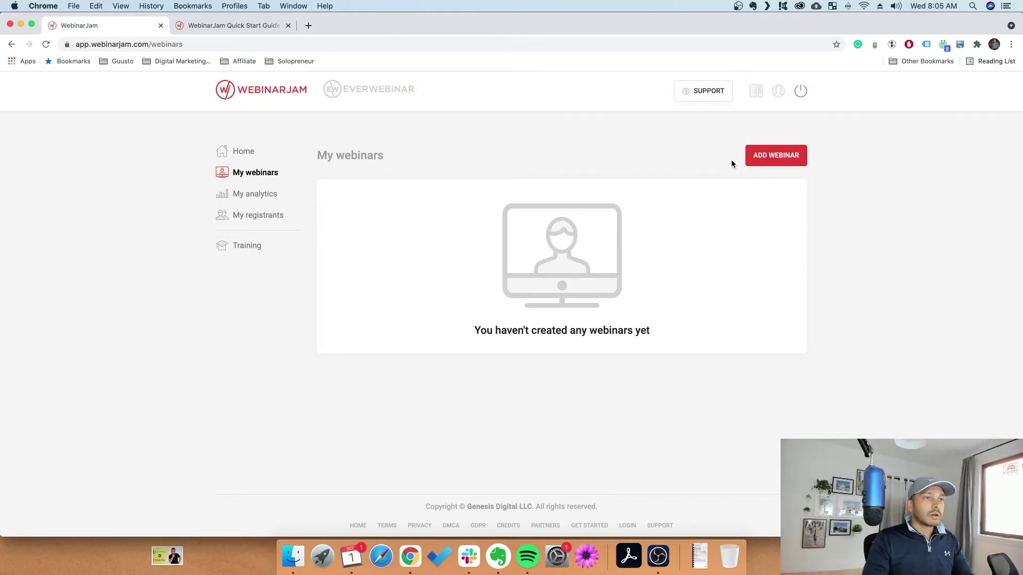
{"action": "left_click", "coordinate": [778, 91]}
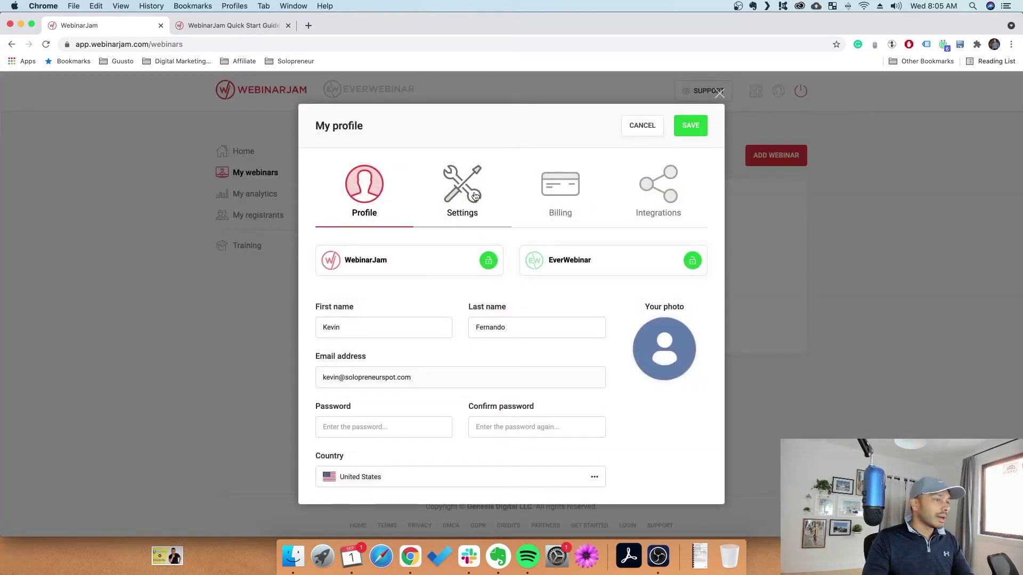
{"action": "left_click", "coordinate": [653, 190]}
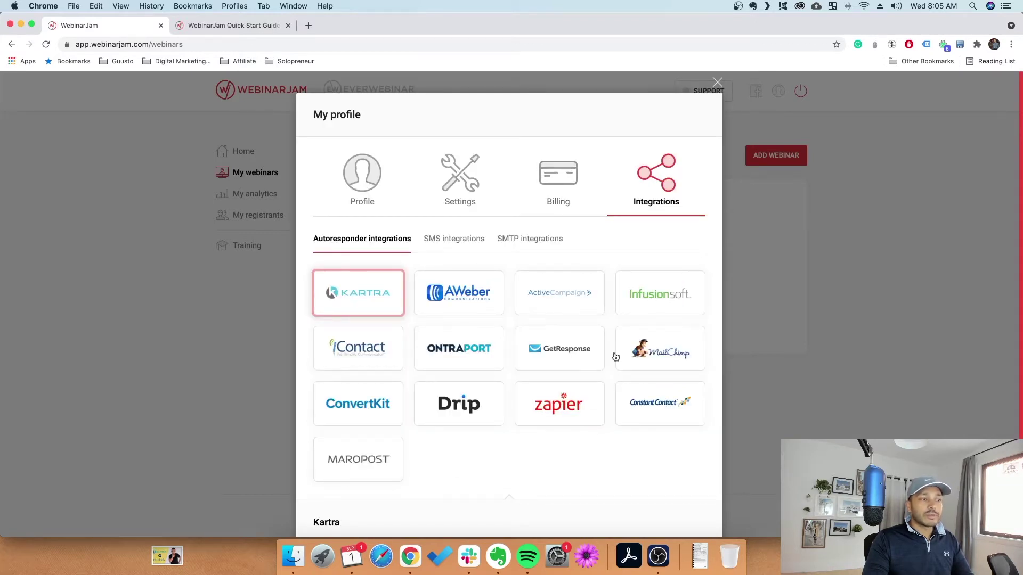
{"action": "mouse_move", "coordinate": [354, 295]}
{"action": "left_click", "coordinate": [251, 176]}
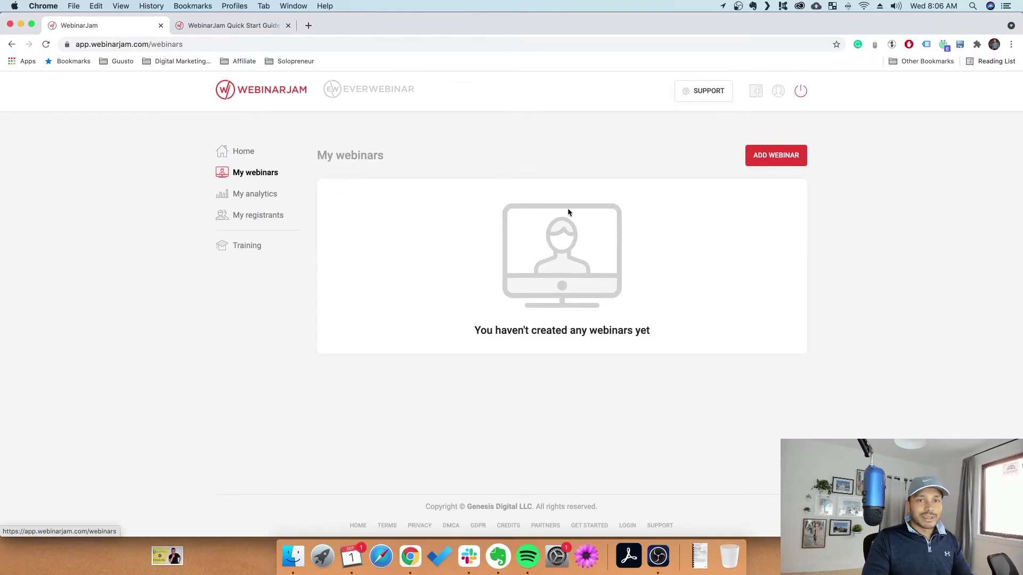
Add a new webinar using Express configuration with the Schedule for later option
{"action": "left_click", "coordinate": [775, 156]}
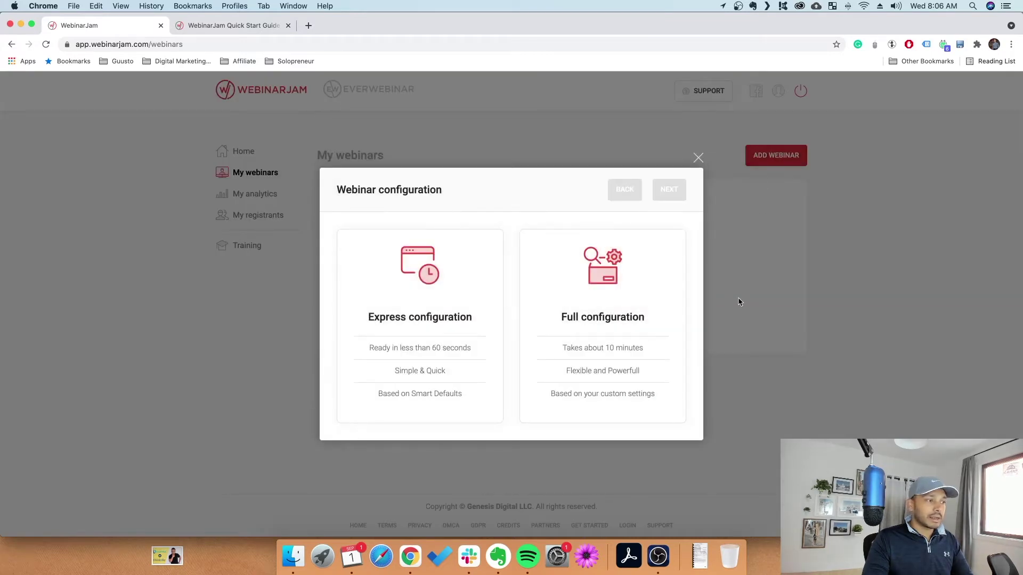
{"action": "left_click", "coordinate": [418, 301]}
{"action": "left_click", "coordinate": [669, 190]}
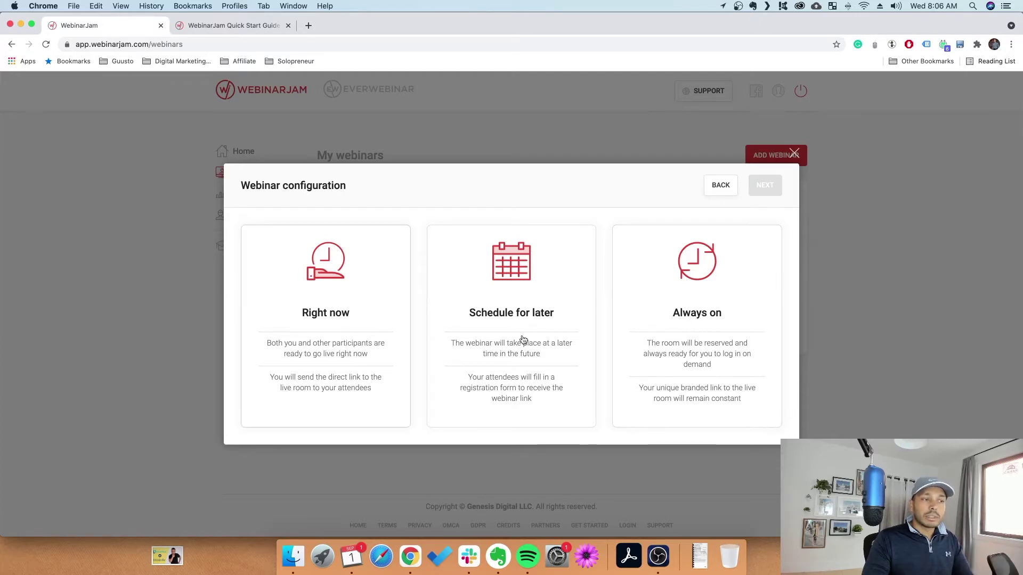
{"action": "left_click", "coordinate": [478, 269]}
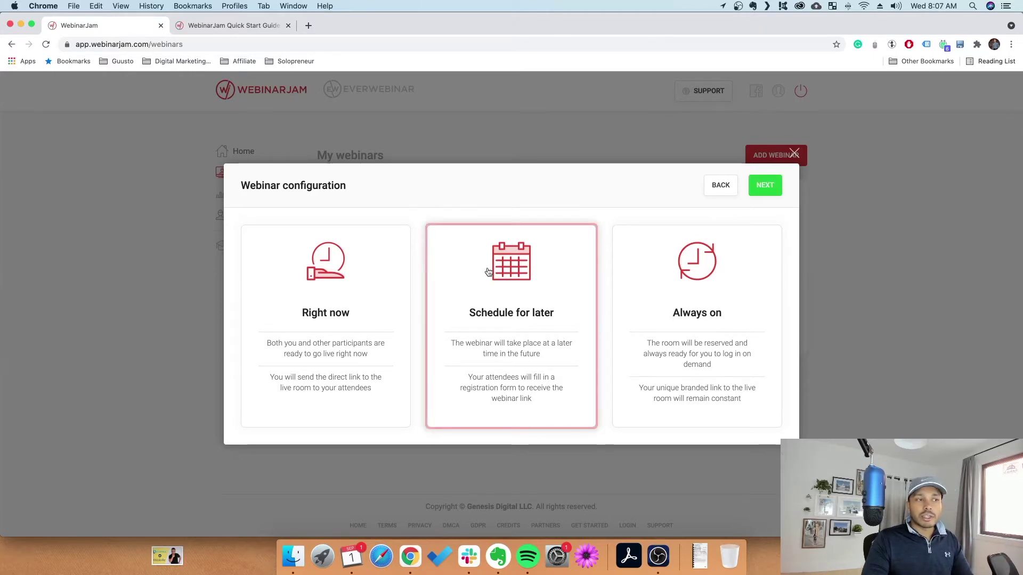
{"action": "left_click", "coordinate": [520, 233]}
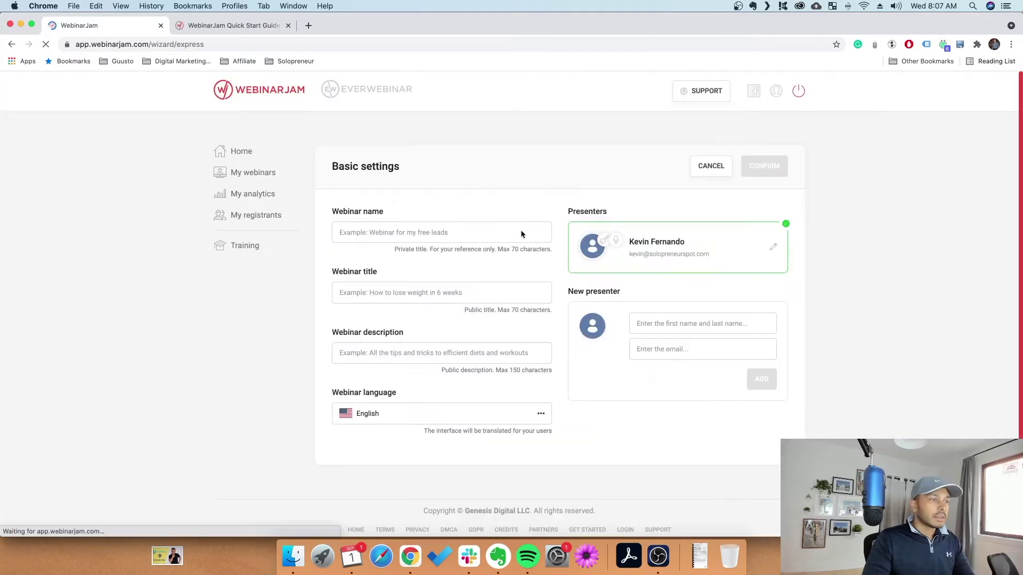
Enter the webinar name 'webinar test' and the webinar title 'test'
{"action": "left_click", "coordinate": [384, 231]}
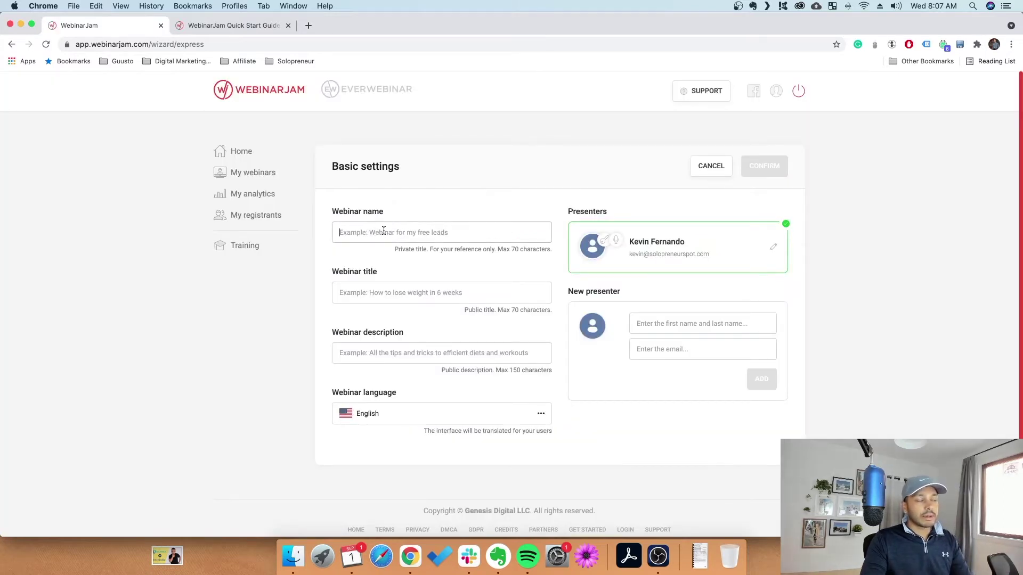
{"action": "type", "text": "webinar test"}
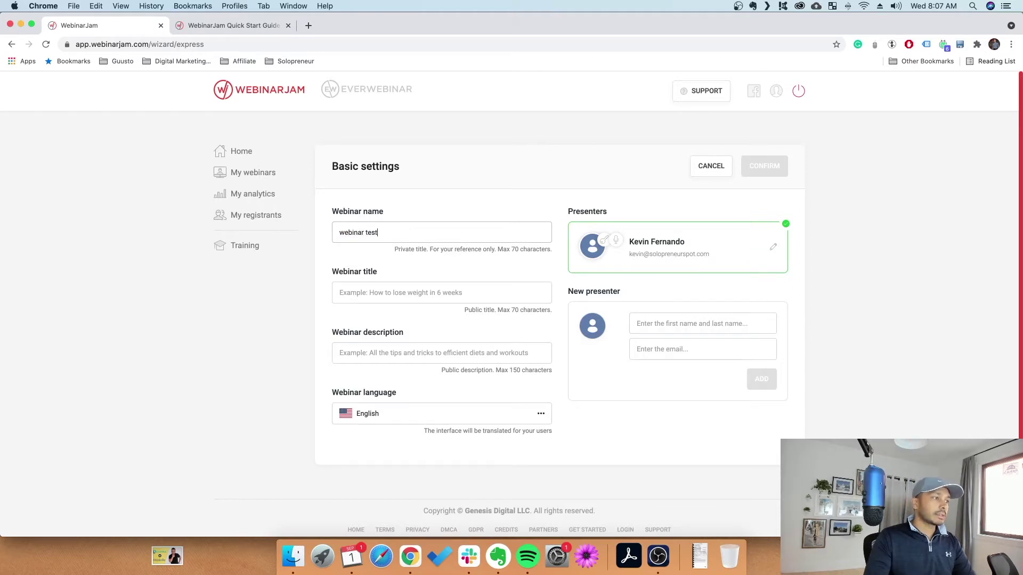
{"action": "left_click", "coordinate": [440, 295]}
{"action": "type", "text": "sfsdf"}
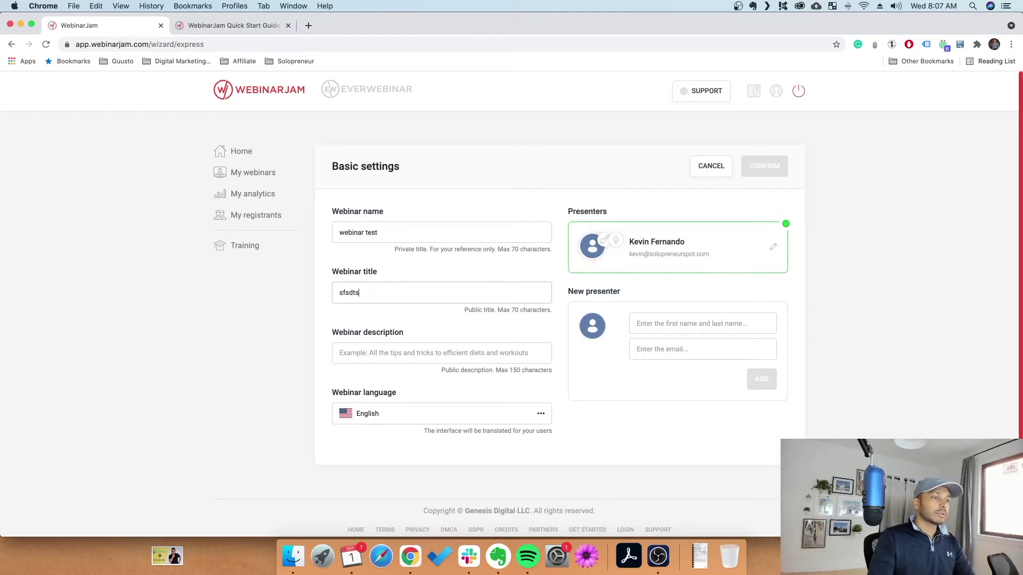
{"action": "key", "text": "cmd+a"}
{"action": "type", "text": "test"}
Add the description 'test webinar' and confirm the basic settings
{"action": "left_click", "coordinate": [394, 354]}
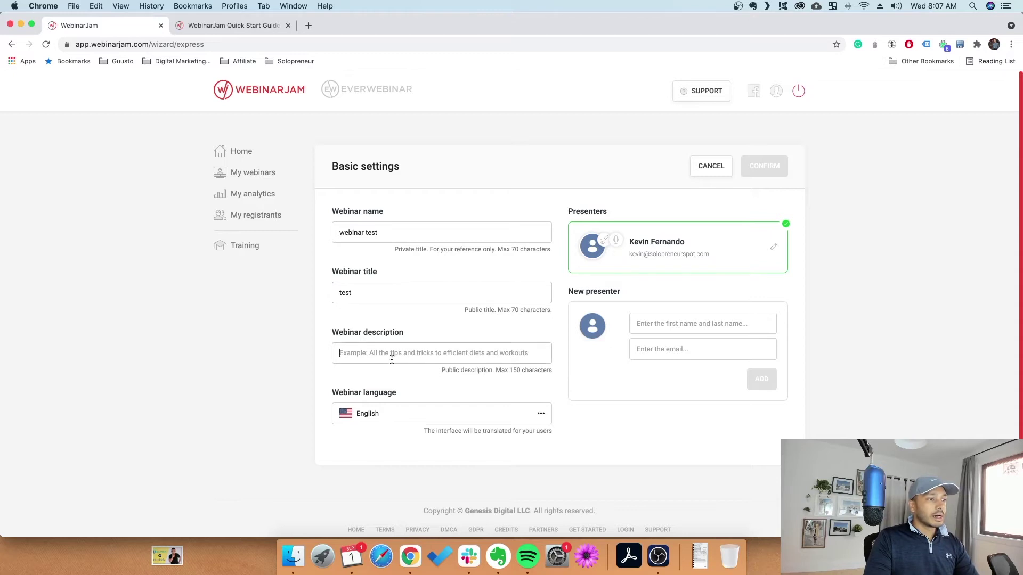
{"action": "type", "text": "test"}
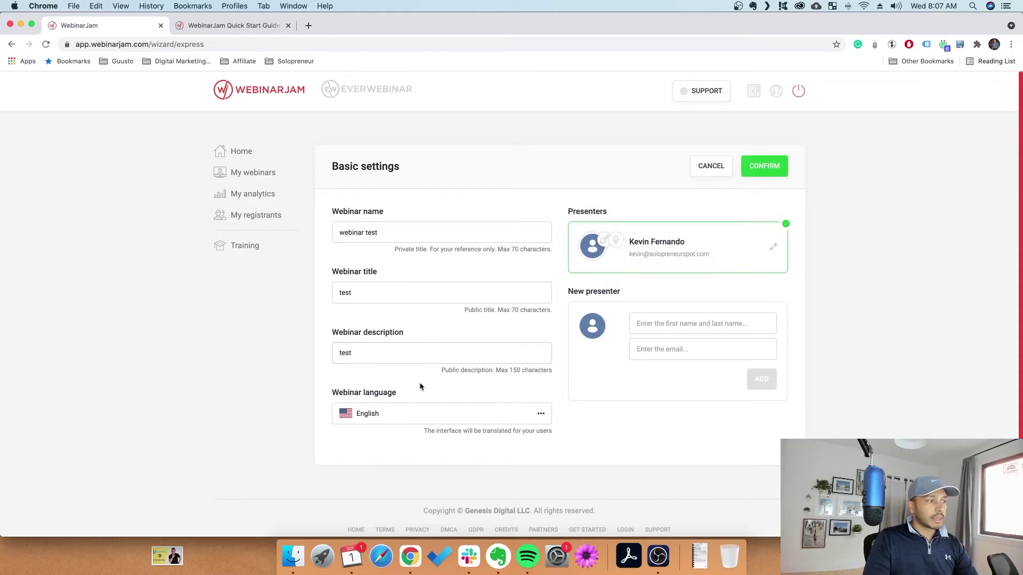
{"action": "type", "text": " webinar"}
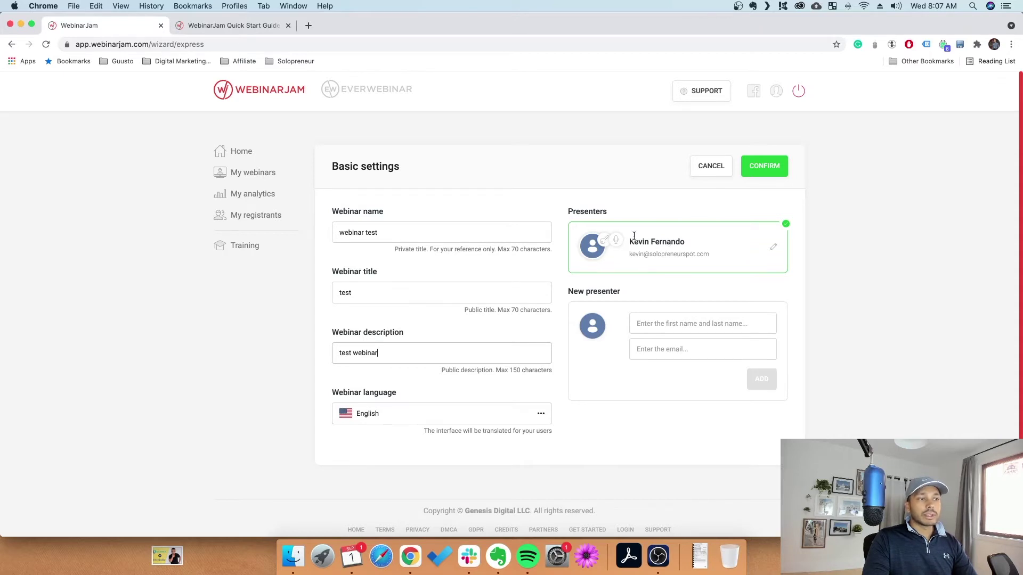
{"action": "left_click", "coordinate": [646, 351]}
{"action": "left_click", "coordinate": [658, 330]}
{"action": "left_click", "coordinate": [761, 170]}
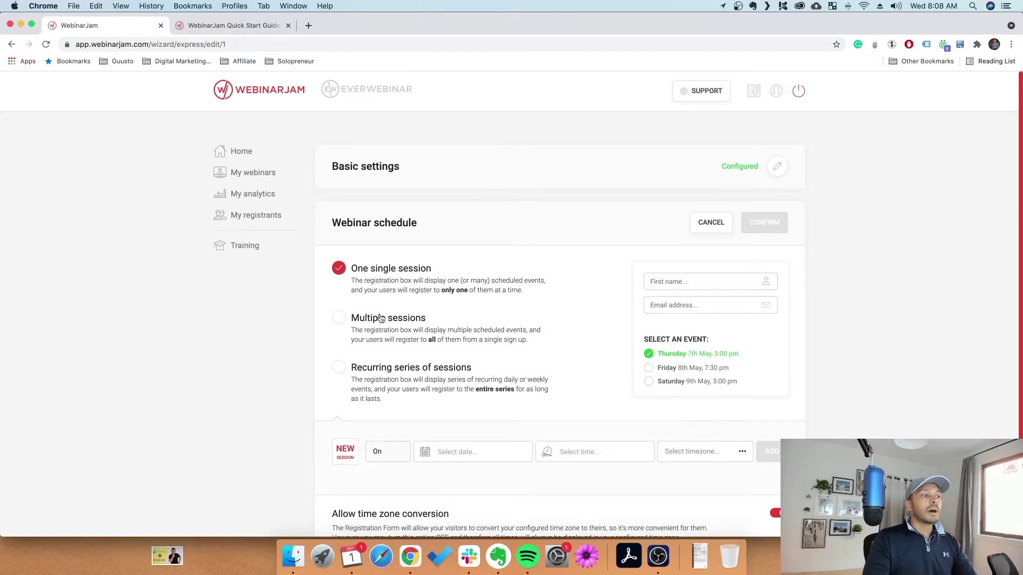
Try the Multiple sessions and Recurring series schedule types, then settle on One single session
{"action": "left_click", "coordinate": [394, 328]}
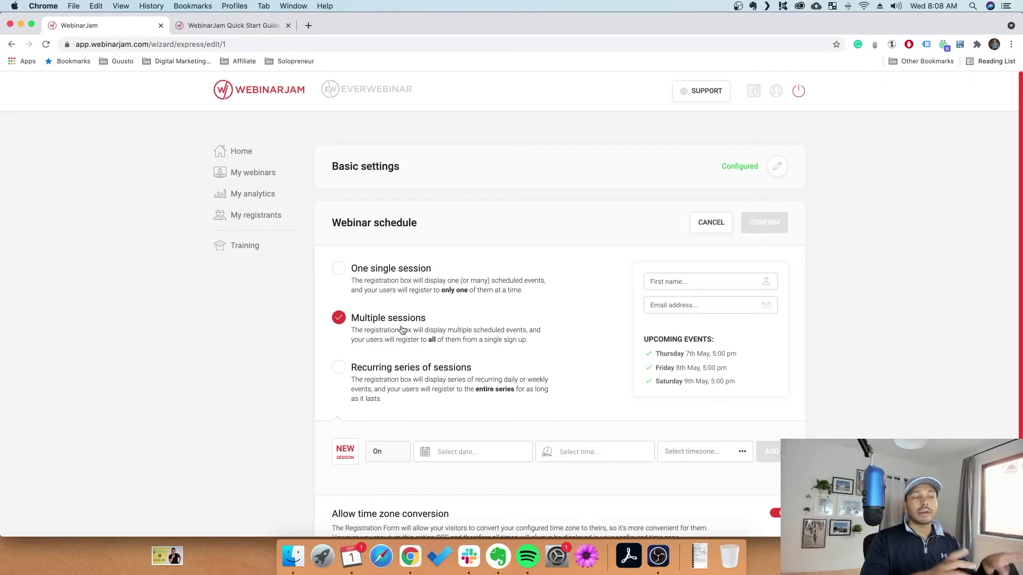
{"action": "left_click", "coordinate": [419, 269]}
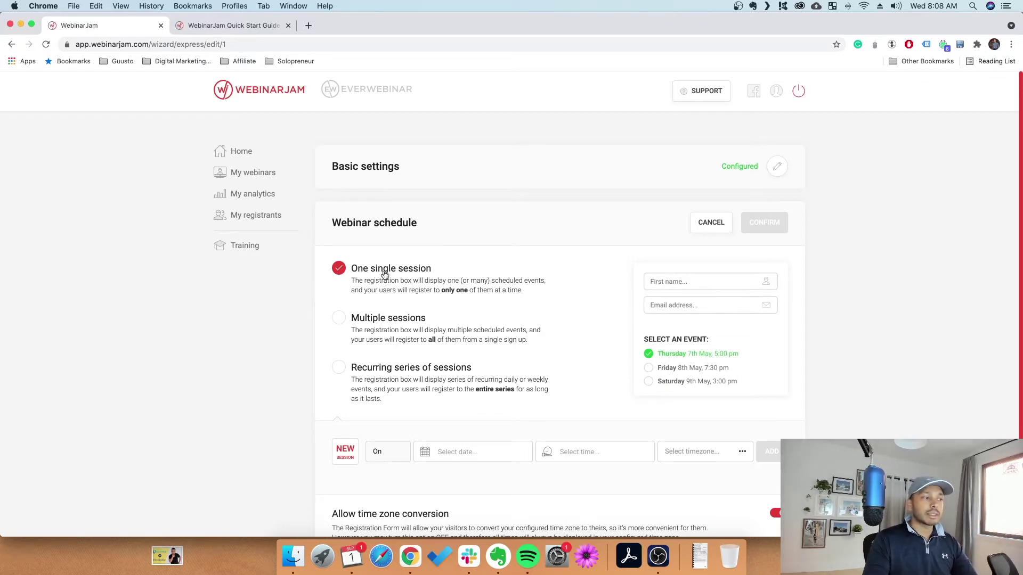
{"action": "left_click", "coordinate": [411, 377]}
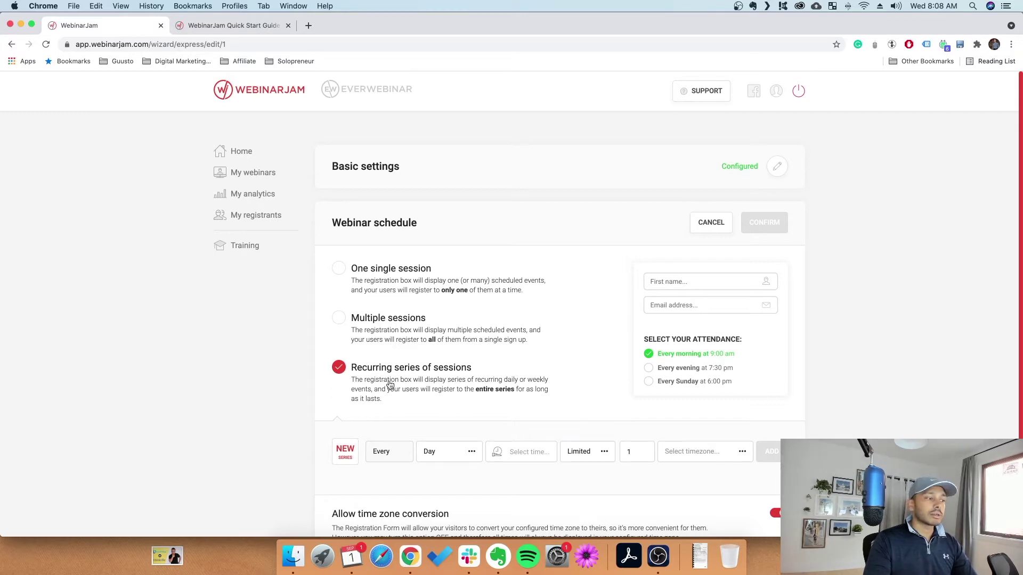
{"action": "left_click", "coordinate": [426, 277]}
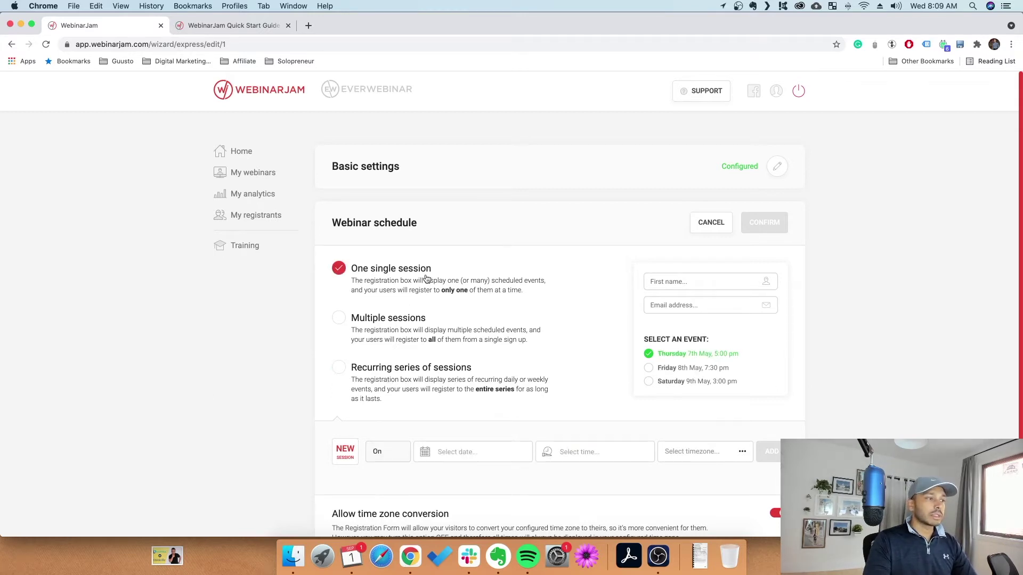
{"action": "left_click", "coordinate": [404, 320]}
{"action": "left_click", "coordinate": [420, 368]}
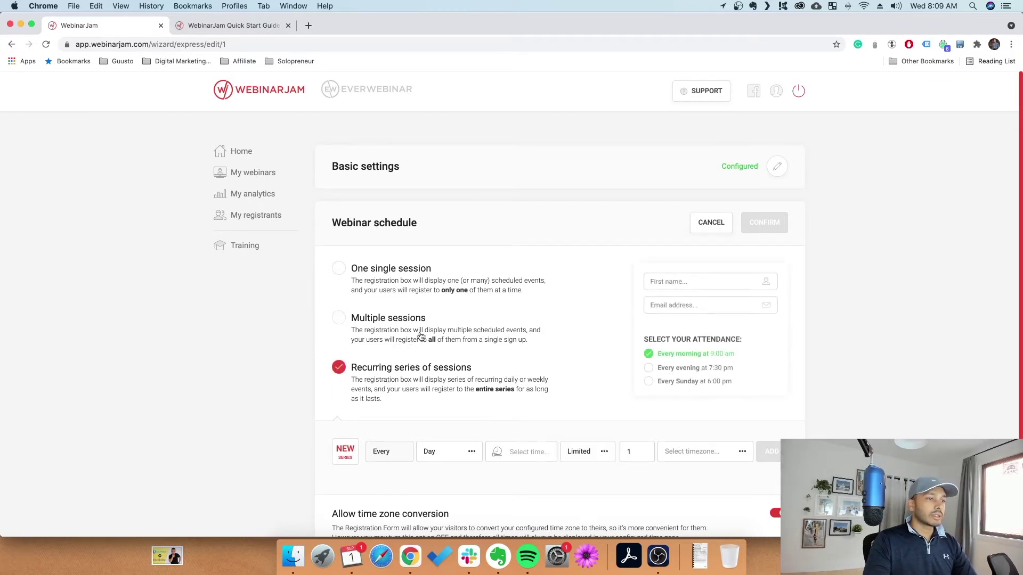
{"action": "left_click", "coordinate": [408, 286]}
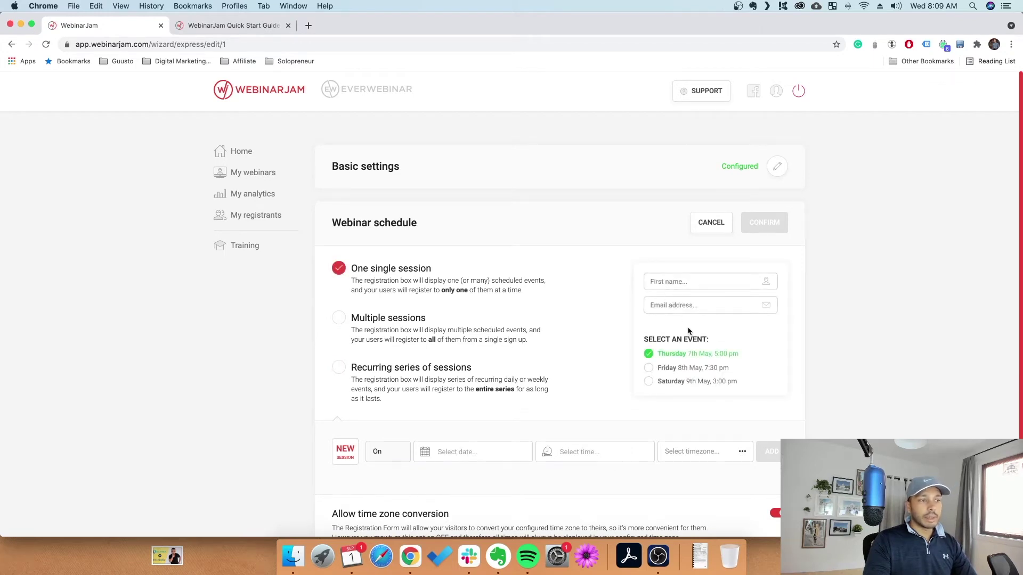
{"action": "scroll", "coordinate": [677, 327], "scroll_direction": "down", "scroll_amount": 4}
Add a session on 2021-09-06 at 02:00 AM, Eastern Time (US and Canada)
{"action": "left_click", "coordinate": [452, 349]}
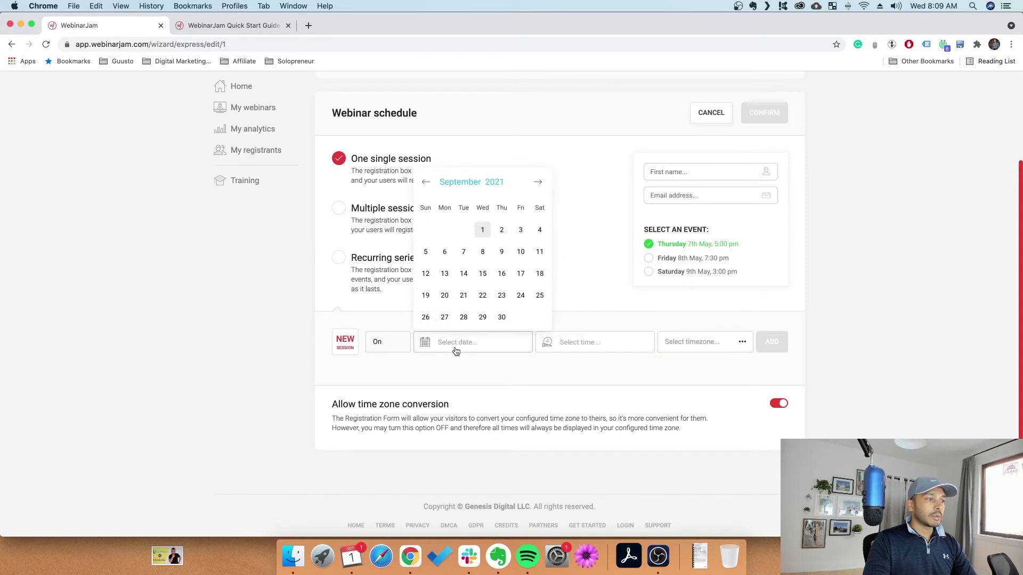
{"action": "left_click", "coordinate": [444, 252]}
{"action": "left_click", "coordinate": [569, 345]}
{"action": "left_click", "coordinate": [549, 269]}
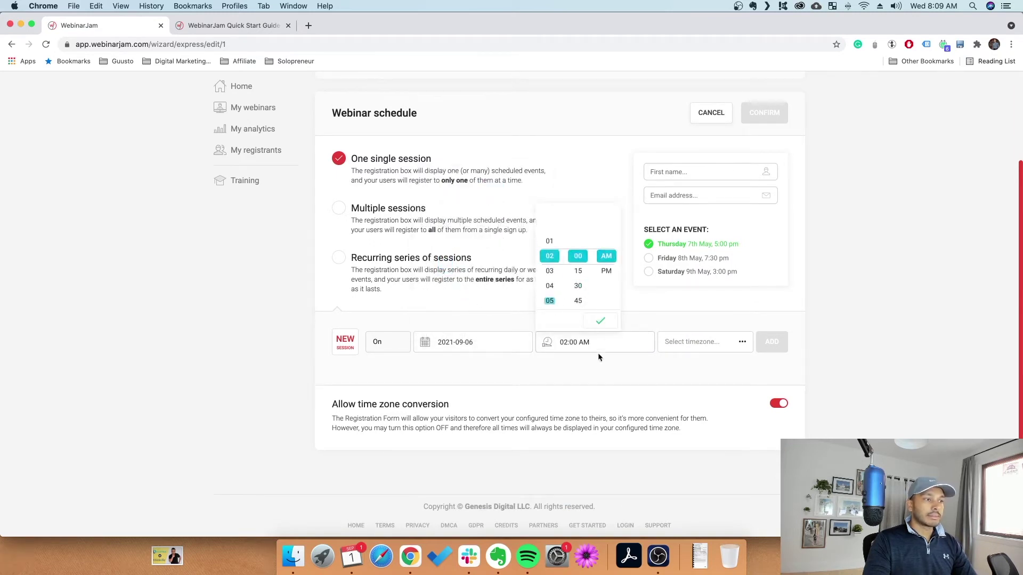
{"action": "left_click", "coordinate": [681, 343]}
{"action": "left_click", "coordinate": [601, 429]}
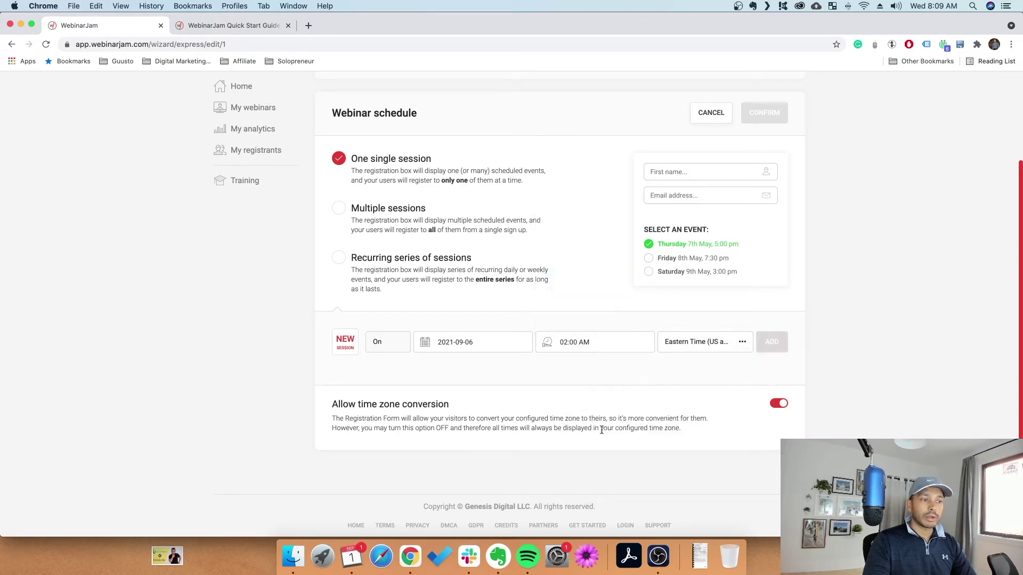
{"action": "left_click", "coordinate": [771, 342]}
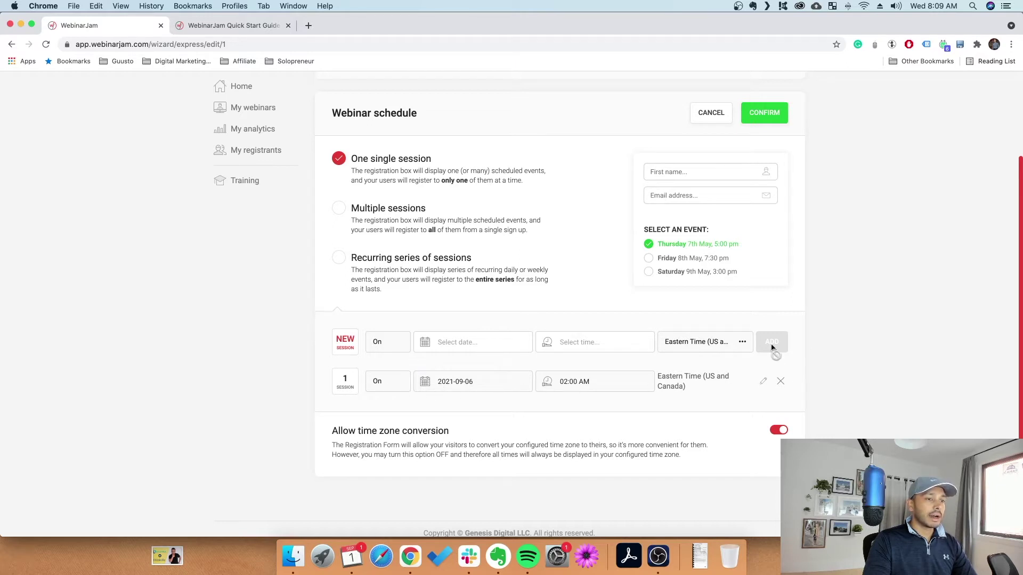
Add a second session on 2021-09-14 at 01:00 PM
{"action": "left_click", "coordinate": [474, 349]}
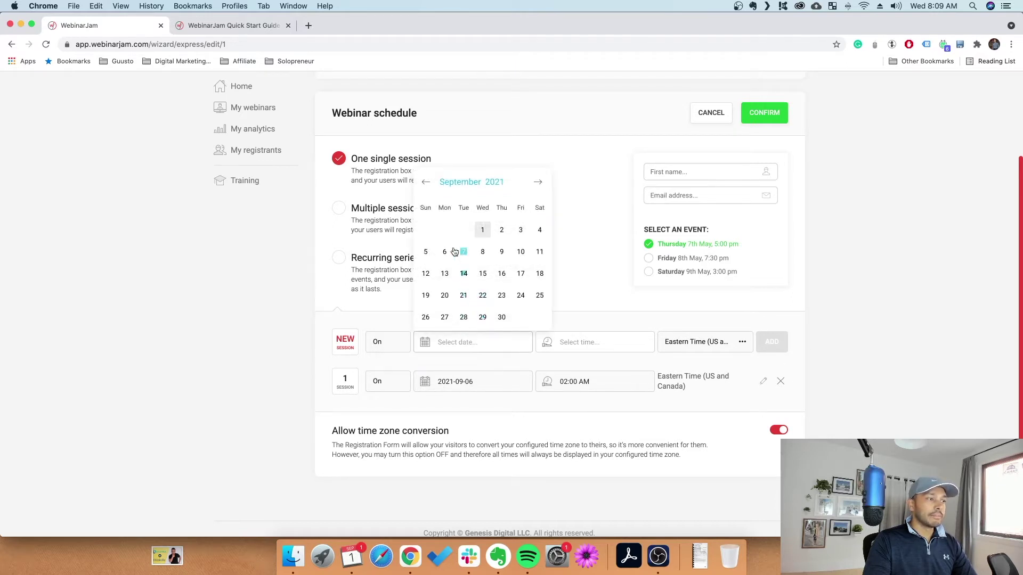
{"action": "left_click", "coordinate": [464, 273]}
{"action": "left_click", "coordinate": [613, 349]}
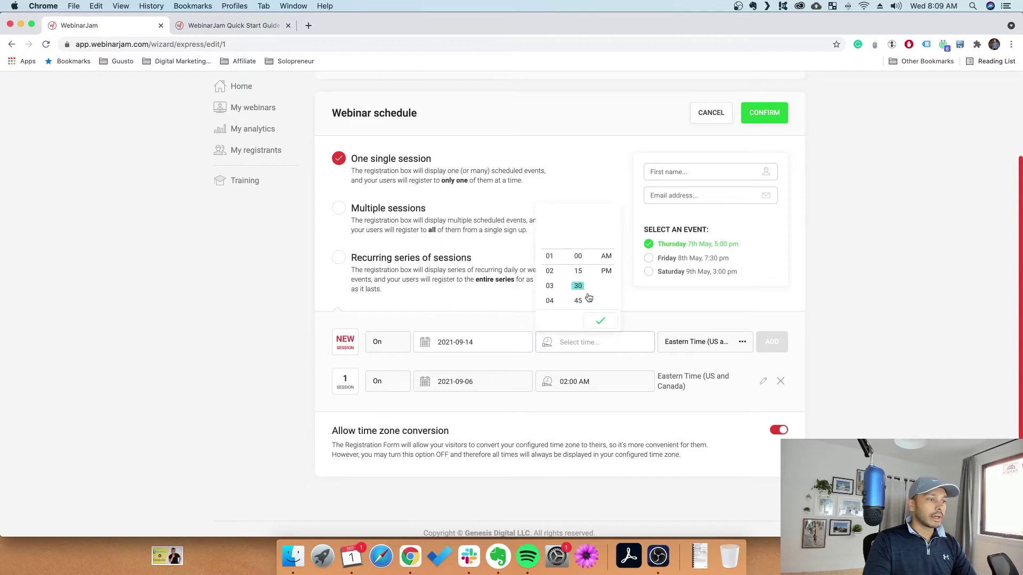
{"action": "left_click", "coordinate": [606, 272]}
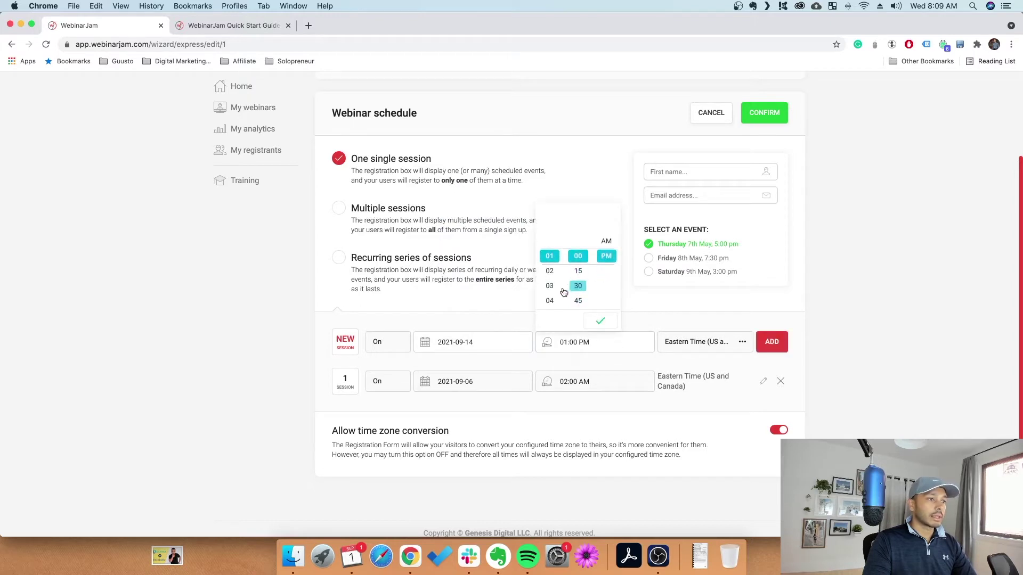
{"action": "left_click", "coordinate": [772, 344]}
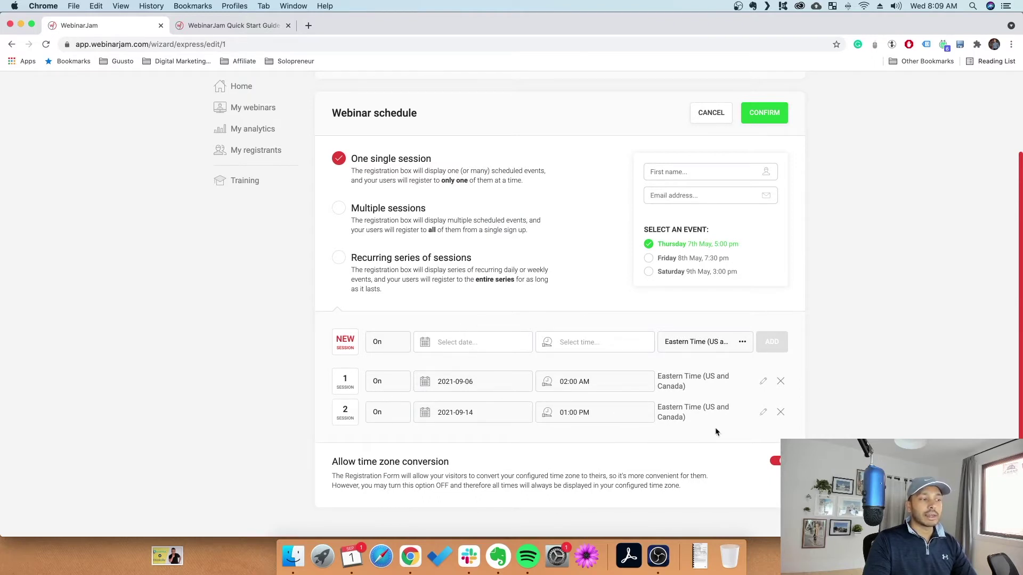
{"action": "scroll", "coordinate": [687, 449], "scroll_direction": "down", "scroll_amount": 2}
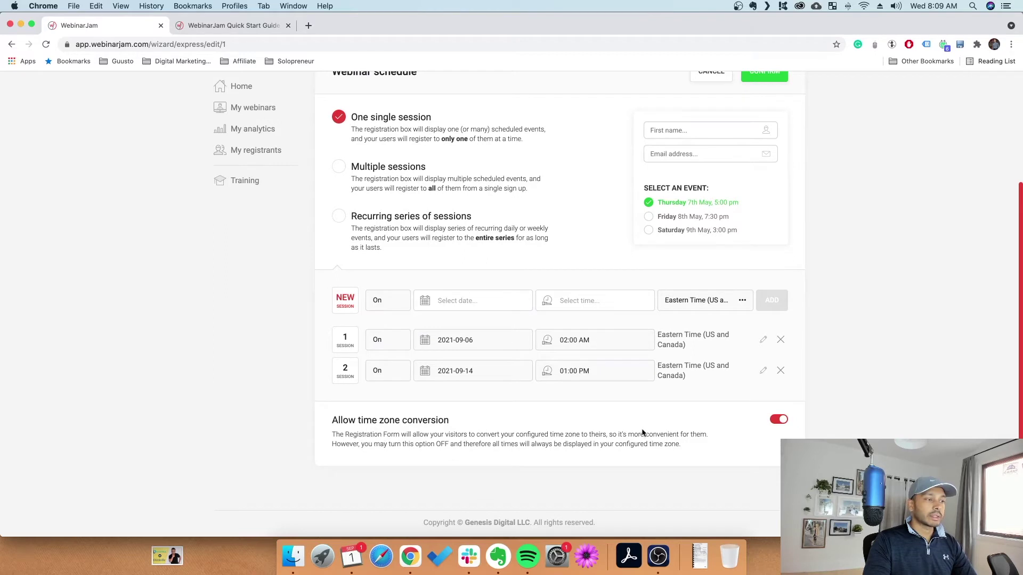
{"action": "scroll", "coordinate": [741, 429], "scroll_direction": "up", "scroll_amount": 3}
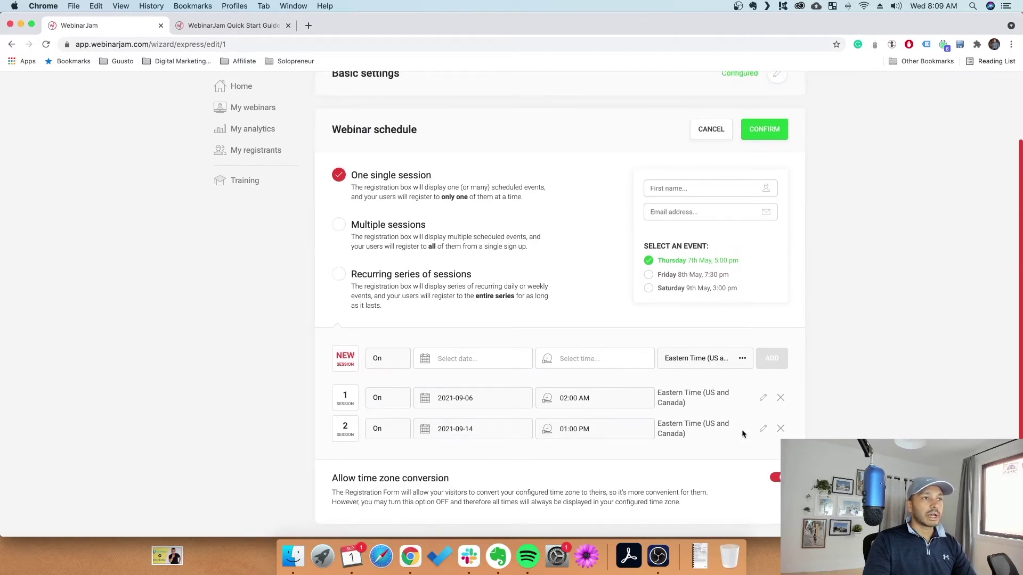
Confirm the webinar schedule and preview one of the registration page templates
{"action": "left_click", "coordinate": [767, 135]}
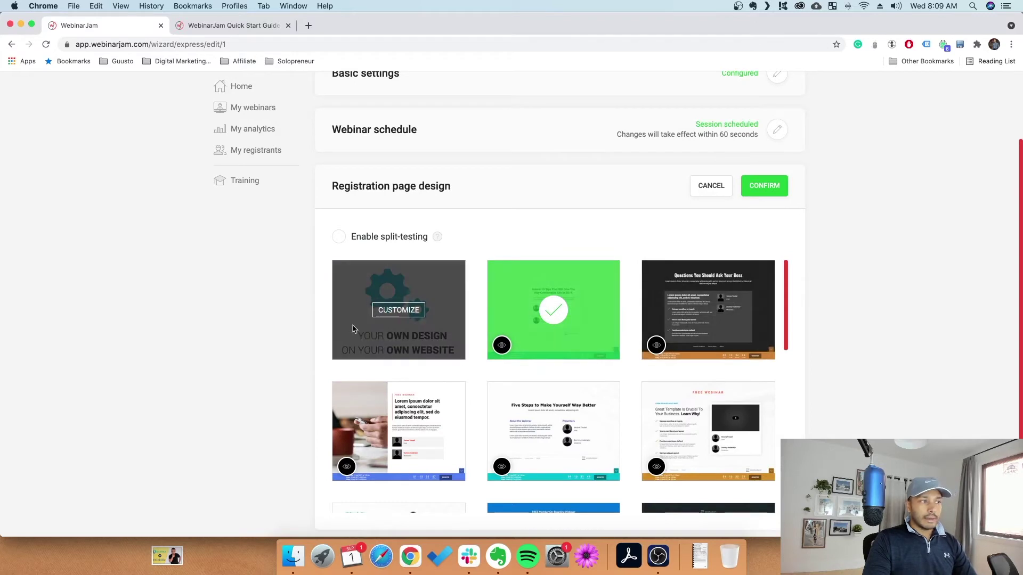
{"action": "mouse_move", "coordinate": [501, 327]}
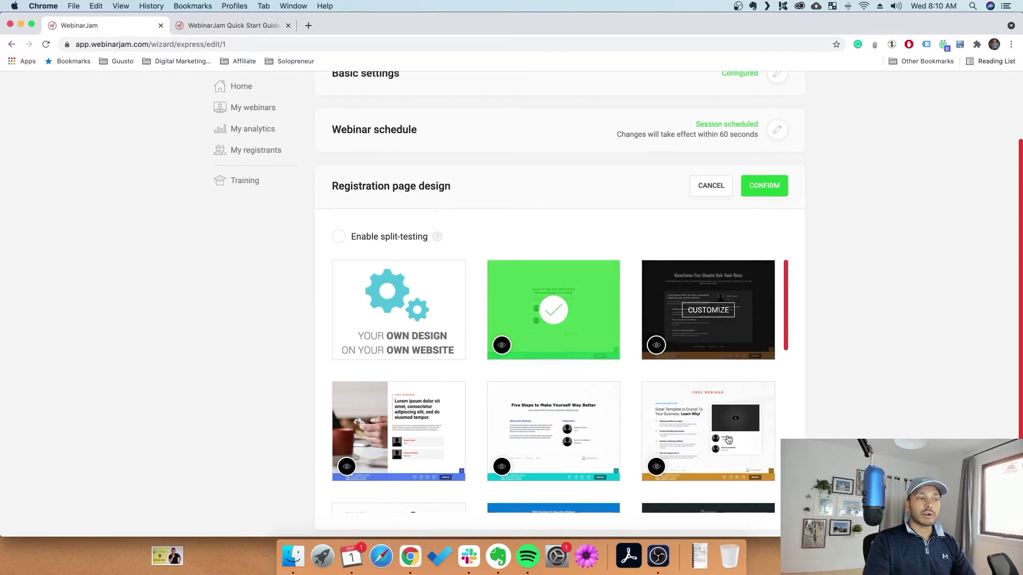
{"action": "scroll", "coordinate": [463, 460], "scroll_direction": "up", "scroll_amount": 3}
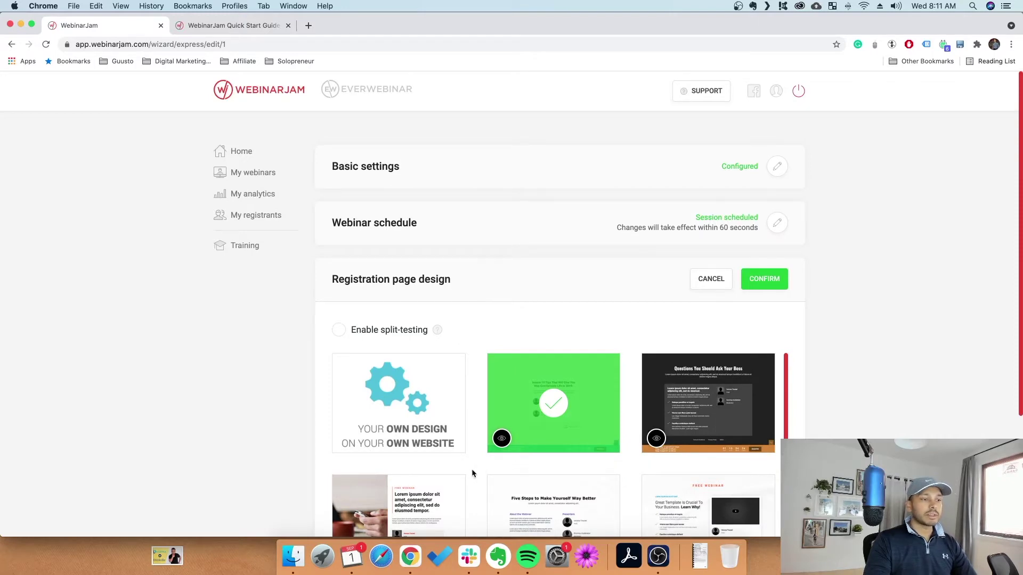
{"action": "scroll", "coordinate": [471, 469], "scroll_direction": "down", "scroll_amount": 10}
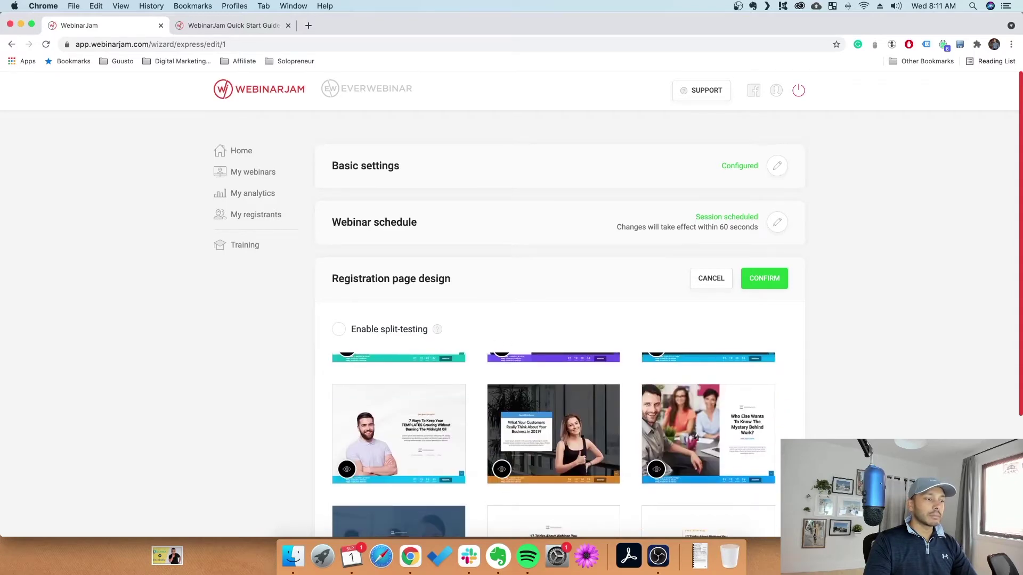
{"action": "scroll", "coordinate": [480, 458], "scroll_direction": "down", "scroll_amount": 3}
{"action": "left_click", "coordinate": [503, 342]}
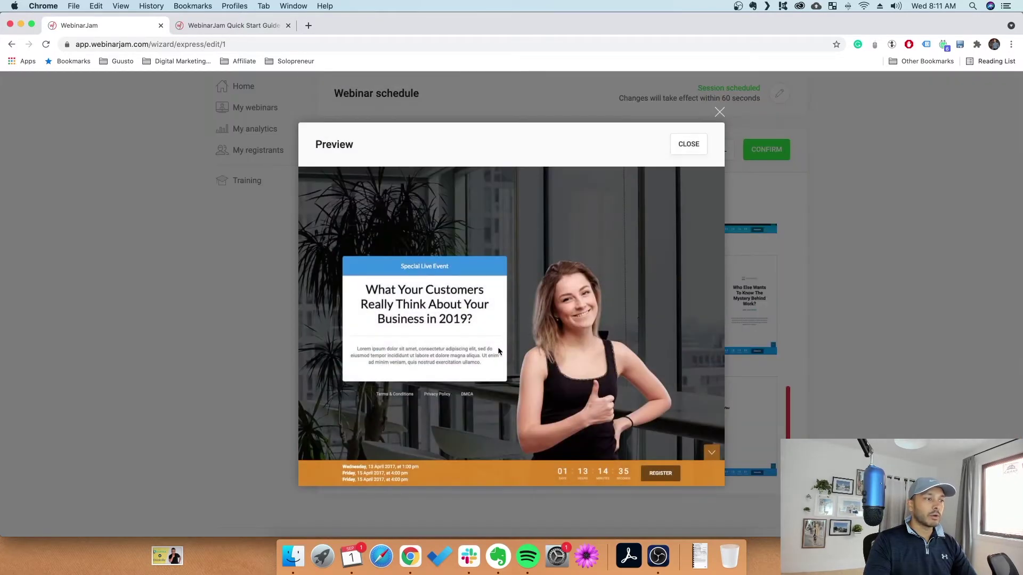
{"action": "key", "text": "Escape"}
{"action": "scroll", "coordinate": [545, 319], "scroll_direction": "up", "scroll_amount": 3}
{"action": "scroll", "coordinate": [545, 320], "scroll_direction": "up", "scroll_amount": 5}
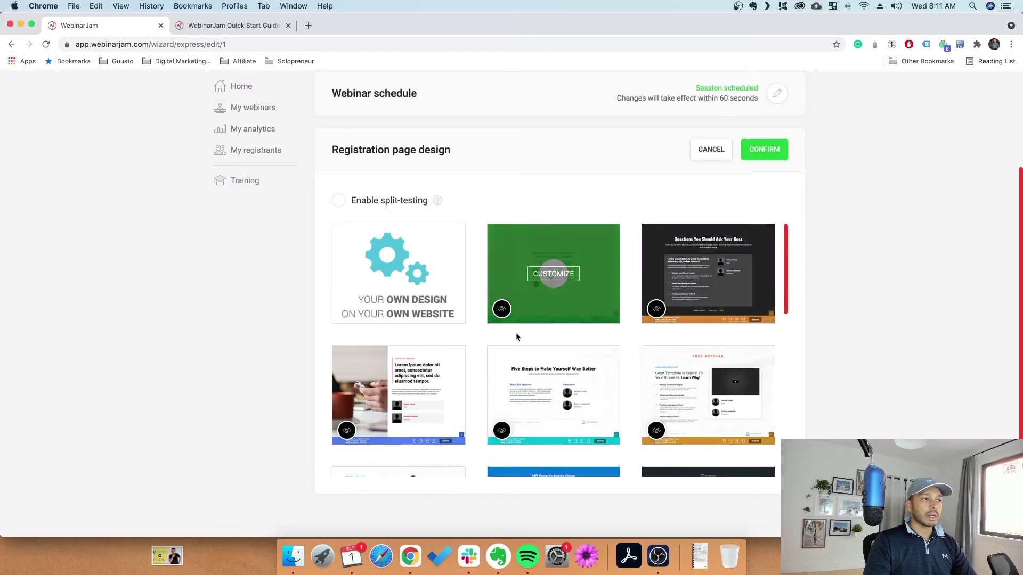
Select the green registration template with split-testing off and open it in the designer
{"action": "left_click", "coordinate": [558, 282]}
{"action": "left_click", "coordinate": [360, 201]}
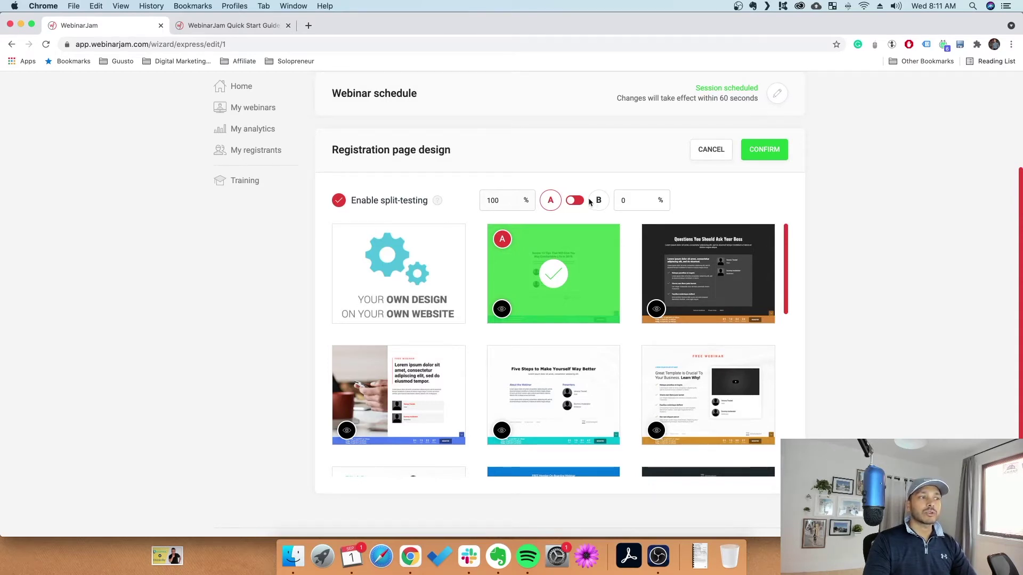
{"action": "left_click", "coordinate": [372, 205]}
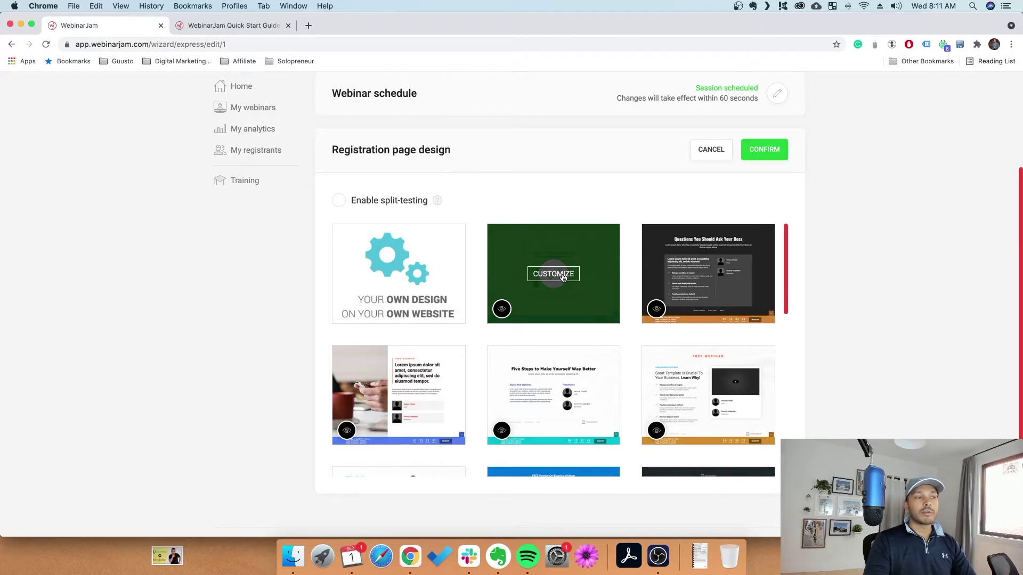
{"action": "left_click", "coordinate": [562, 277]}
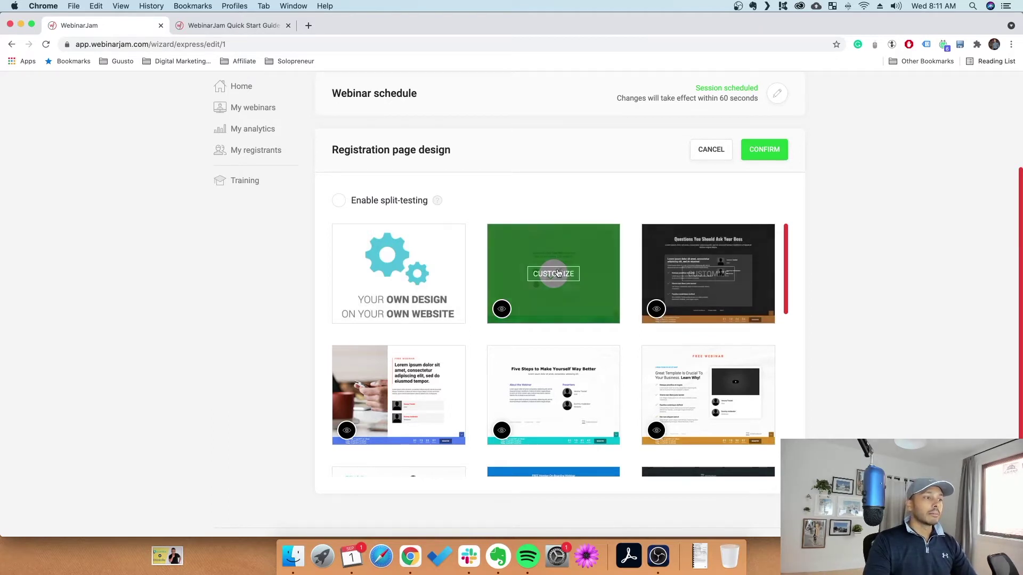
{"action": "left_click", "coordinate": [552, 274]}
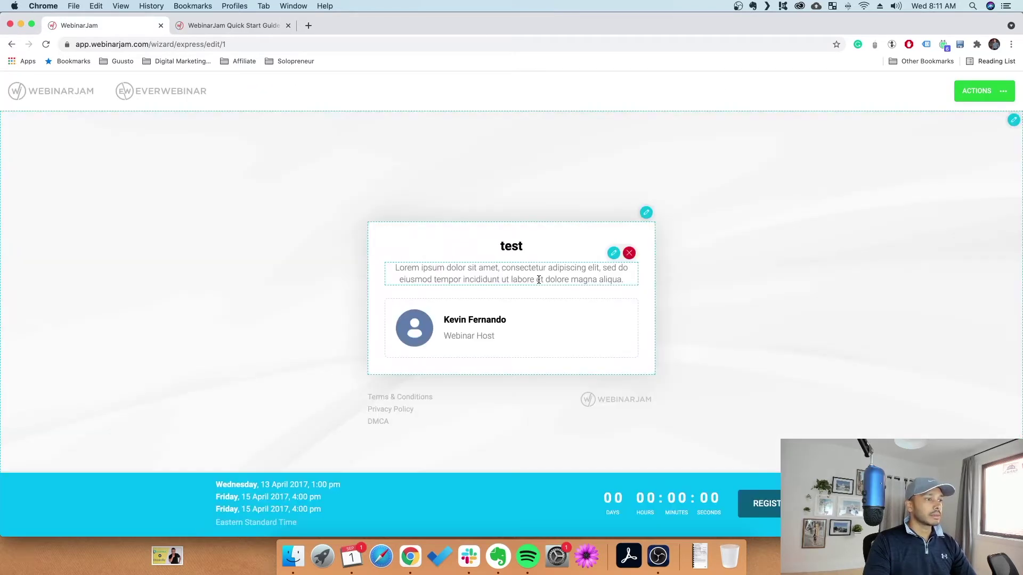
Replace the page title with 'dfss' and the description paragraph with 'dsfsdf'
{"action": "left_click", "coordinate": [505, 246]}
{"action": "type", "text": "df"}
{"action": "key", "text": "super+a"}
{"action": "key", "text": "BackSpace"}
{"action": "type", "text": "dfss"}
{"action": "left_click", "coordinate": [593, 267]}
{"action": "key", "text": "super+a"}
{"action": "type", "text": "dsfsdf"}
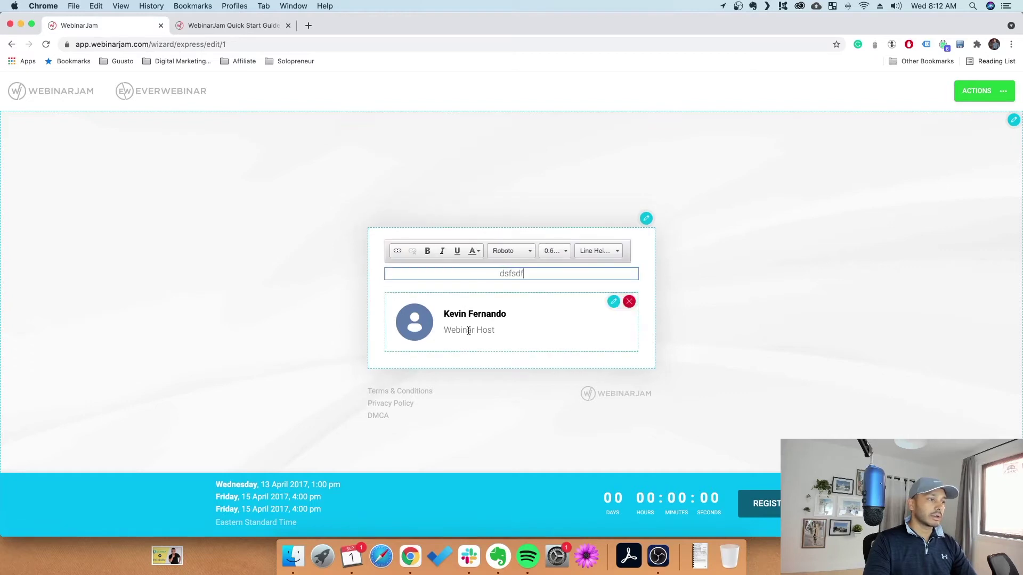
{"action": "left_click", "coordinate": [486, 394]}
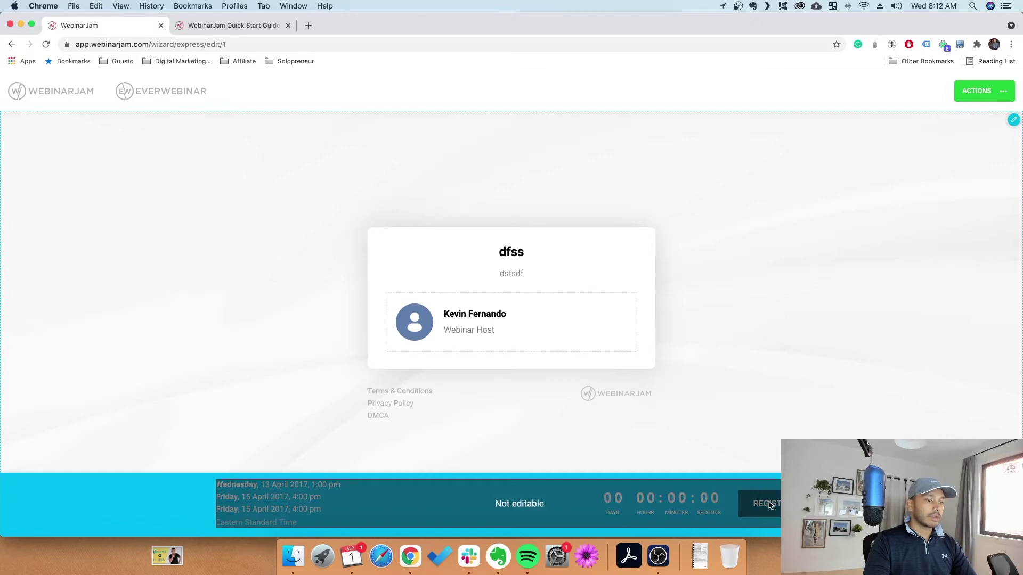
Preview the registration page in a new tab, then Save and Exit the designer
{"action": "left_click", "coordinate": [997, 94]}
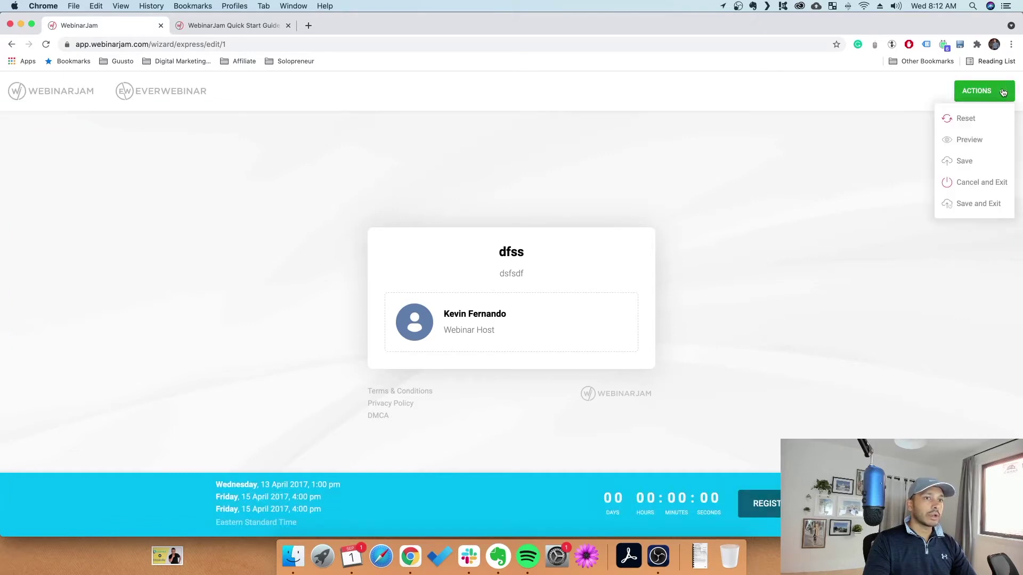
{"action": "left_click", "coordinate": [964, 140]}
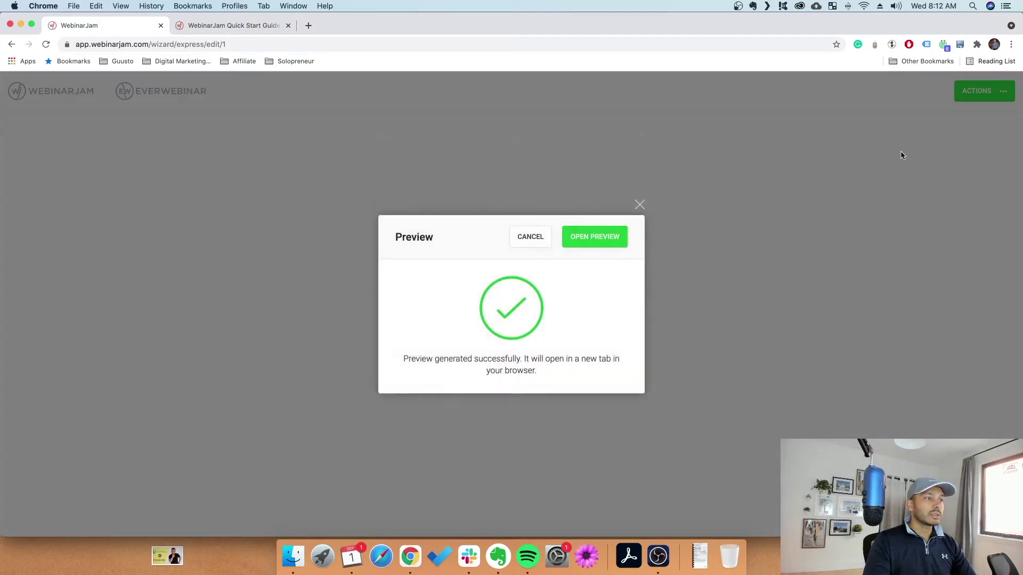
{"action": "left_click", "coordinate": [586, 229]}
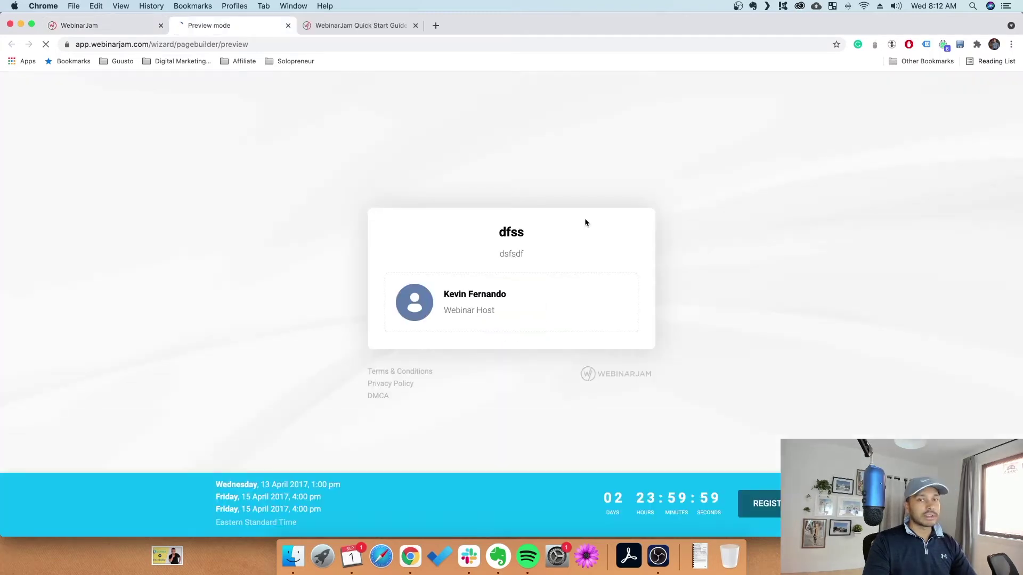
{"action": "left_click", "coordinate": [288, 26]}
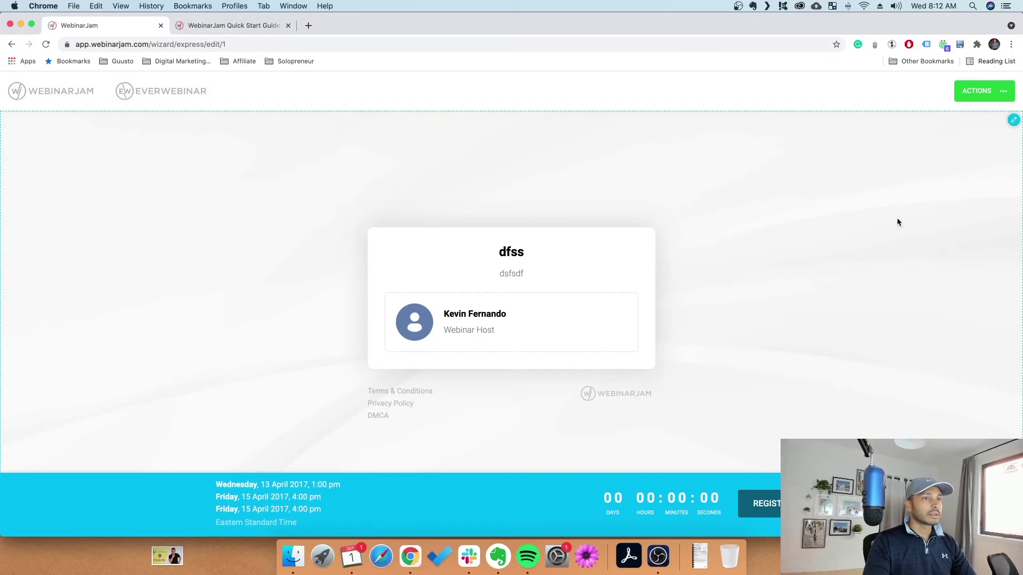
{"action": "left_click", "coordinate": [999, 97]}
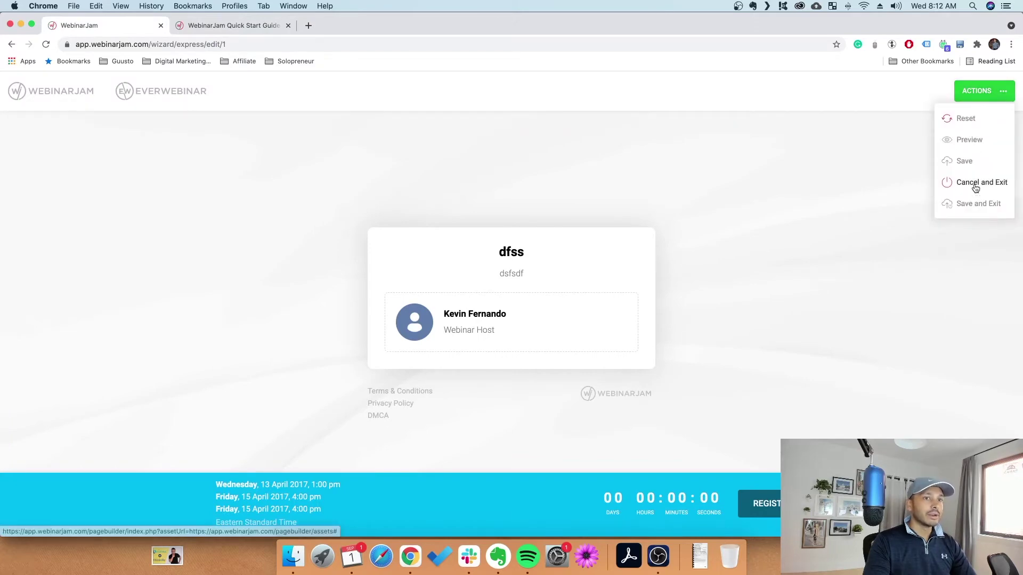
{"action": "left_click", "coordinate": [972, 202]}
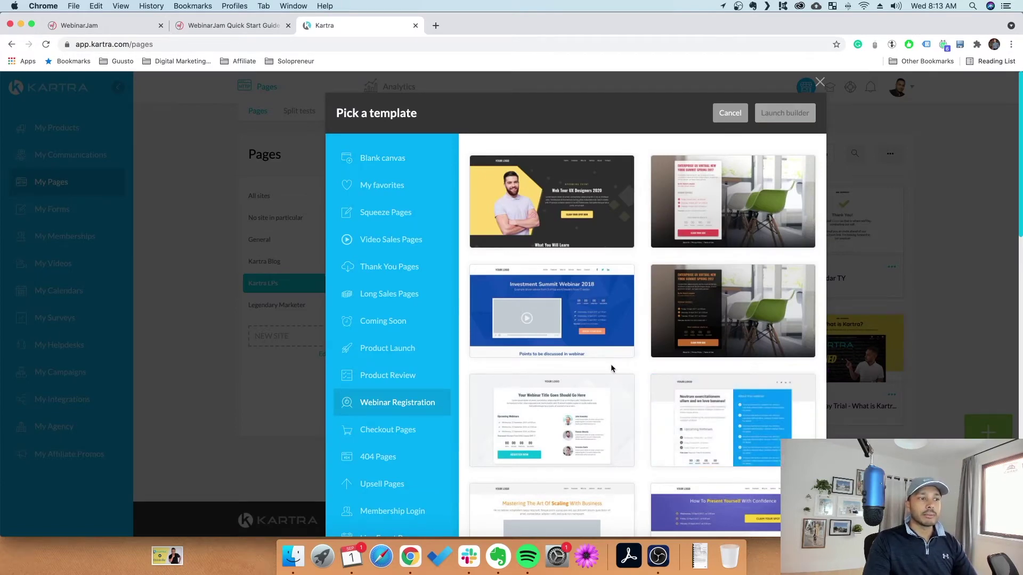
Scroll through Kartra's Webinar Registration templates and go back to the WebinarJam wizard
{"action": "scroll", "coordinate": [641, 392], "scroll_direction": "down", "scroll_amount": 15}
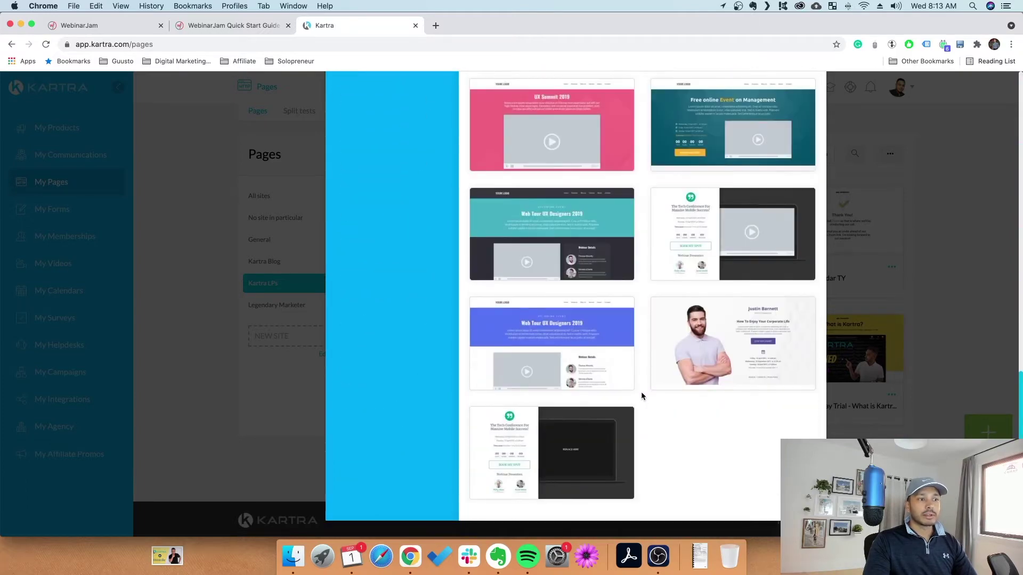
{"action": "scroll", "coordinate": [640, 391], "scroll_direction": "up", "scroll_amount": 15}
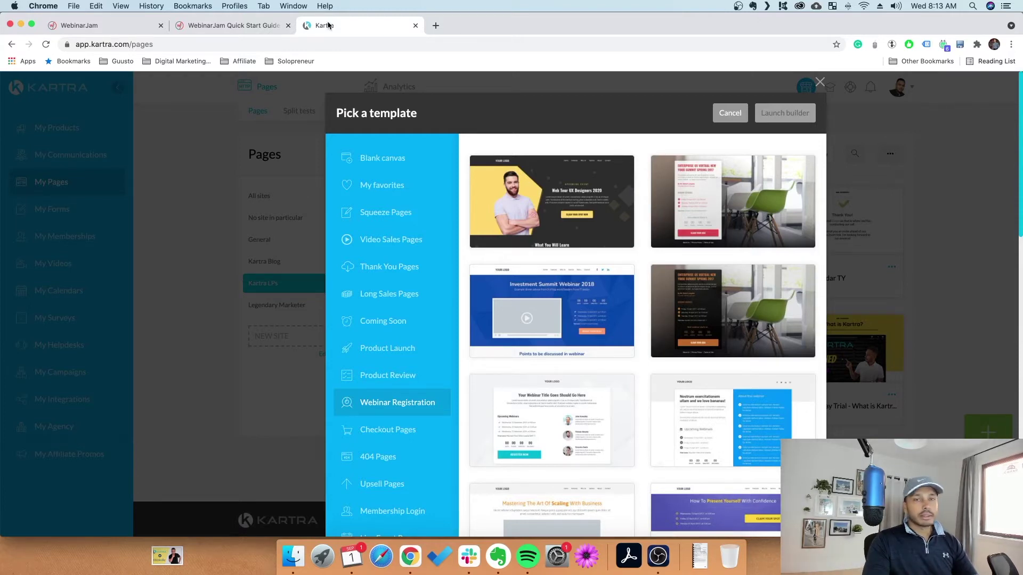
{"action": "left_click", "coordinate": [103, 27]}
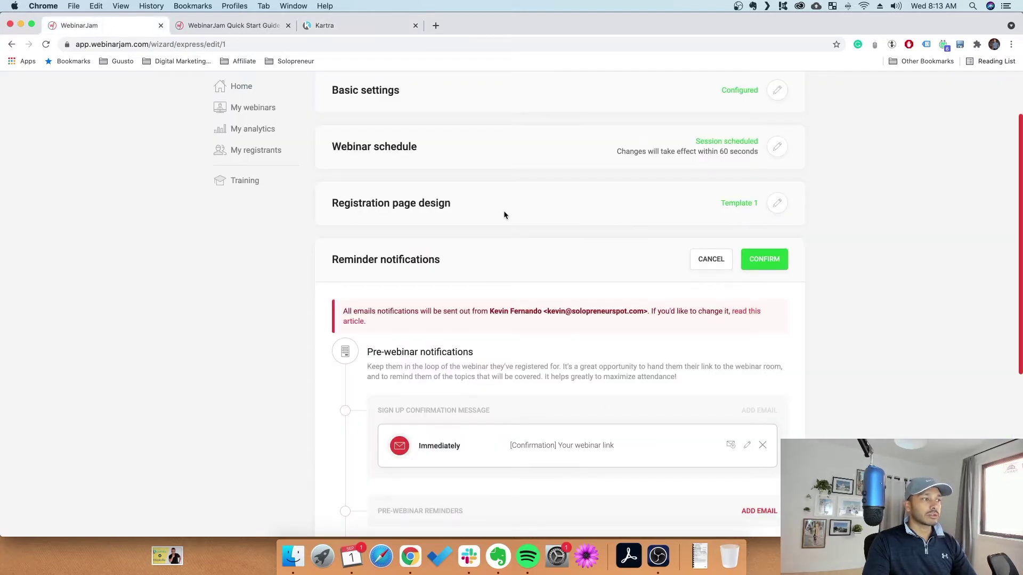
View the confirmation email and a reminder draft unchanged, then add a post-webinar follow-up email
{"action": "scroll", "coordinate": [384, 218], "scroll_direction": "down", "scroll_amount": 3}
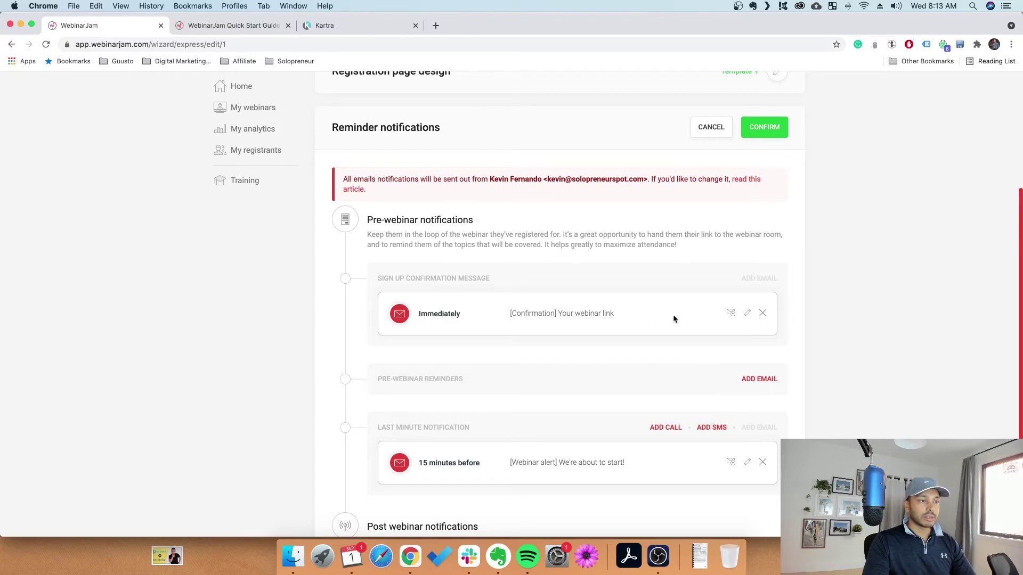
{"action": "left_click", "coordinate": [746, 313]}
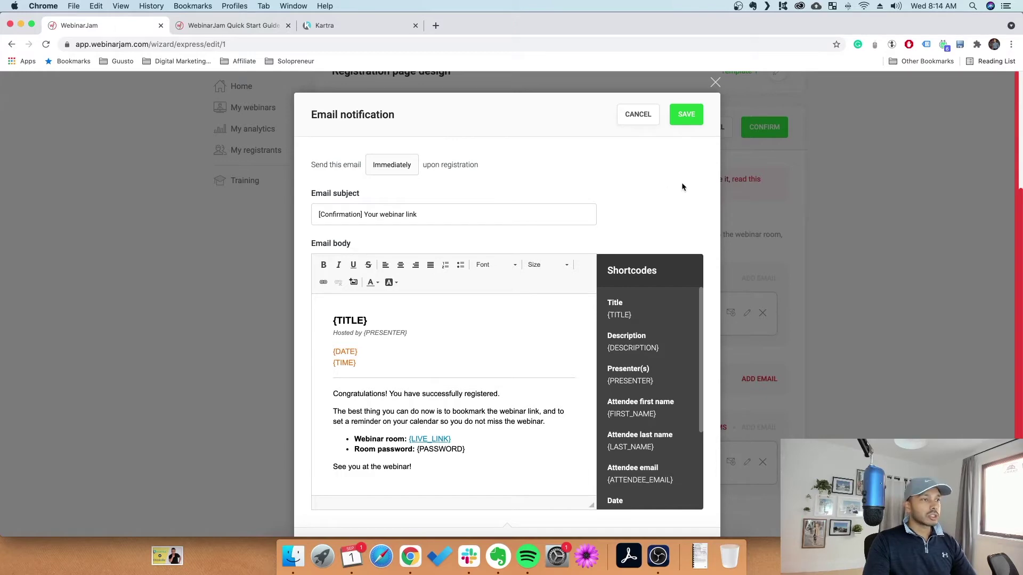
{"action": "left_click", "coordinate": [628, 117]}
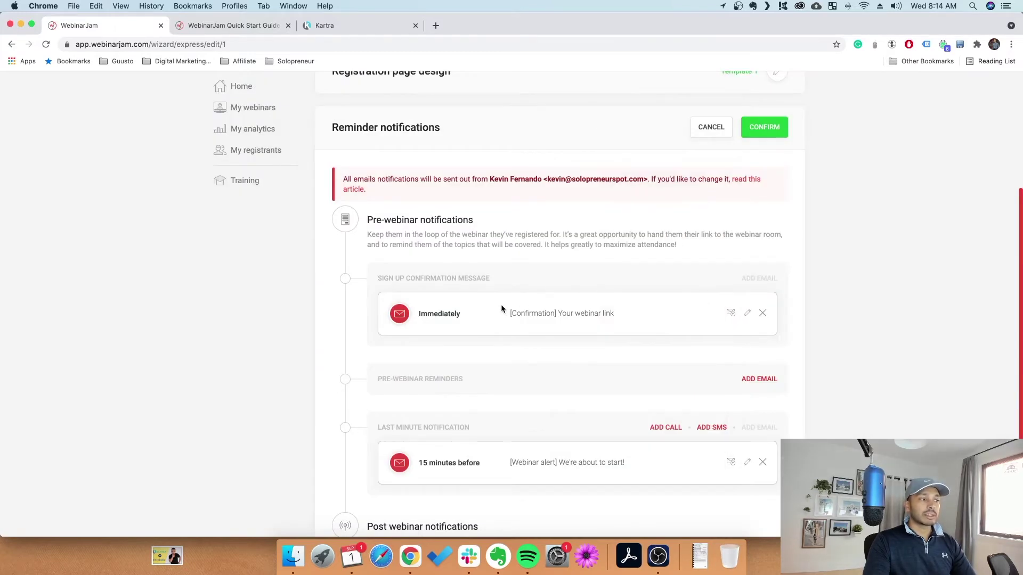
{"action": "scroll", "coordinate": [500, 305], "scroll_direction": "down", "scroll_amount": 2}
{"action": "left_click", "coordinate": [759, 299]}
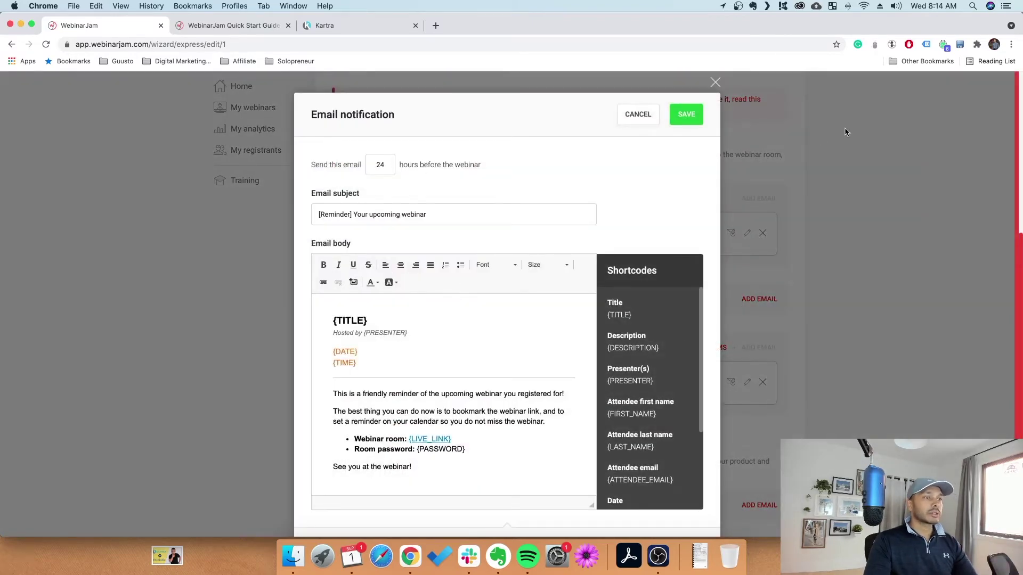
{"action": "key", "text": "Escape"}
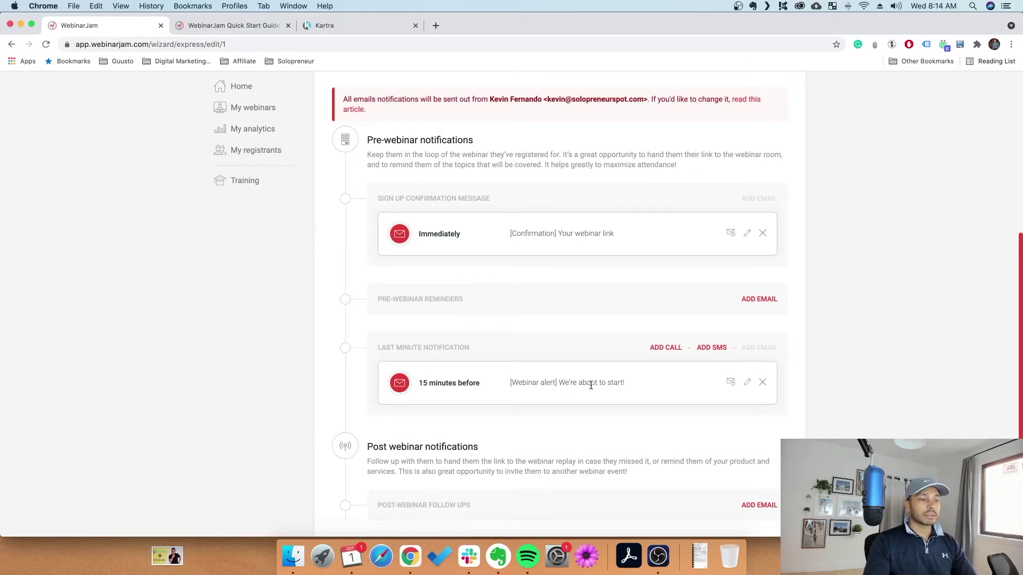
{"action": "scroll", "coordinate": [591, 385], "scroll_direction": "down", "scroll_amount": 3}
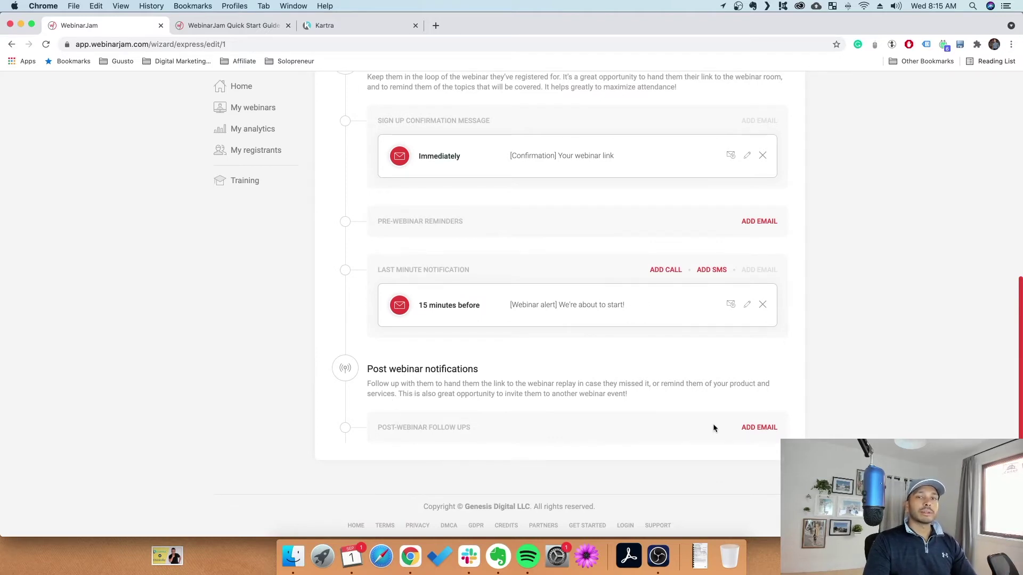
{"action": "left_click", "coordinate": [767, 428]}
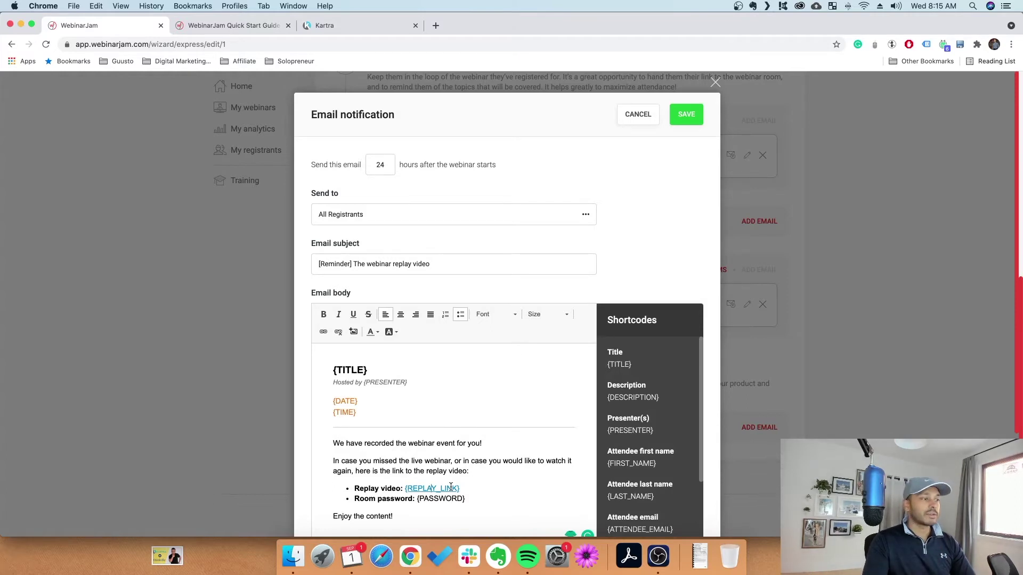
Scroll through the '[Reminder] The webinar replay video' email draft and cancel it
{"action": "scroll", "coordinate": [429, 469], "scroll_direction": "down", "scroll_amount": 1}
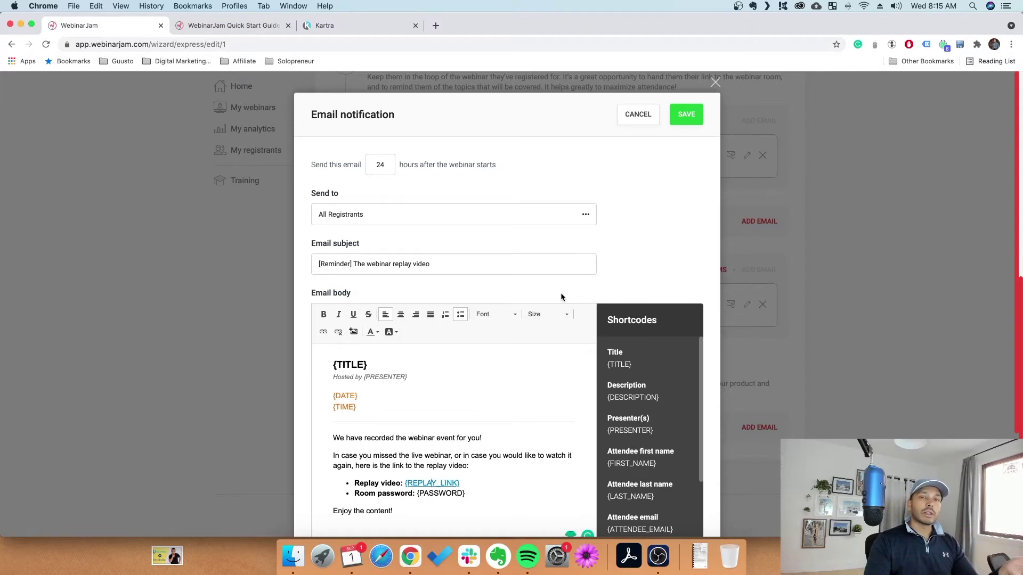
{"action": "scroll", "coordinate": [560, 292], "scroll_direction": "down", "scroll_amount": 5}
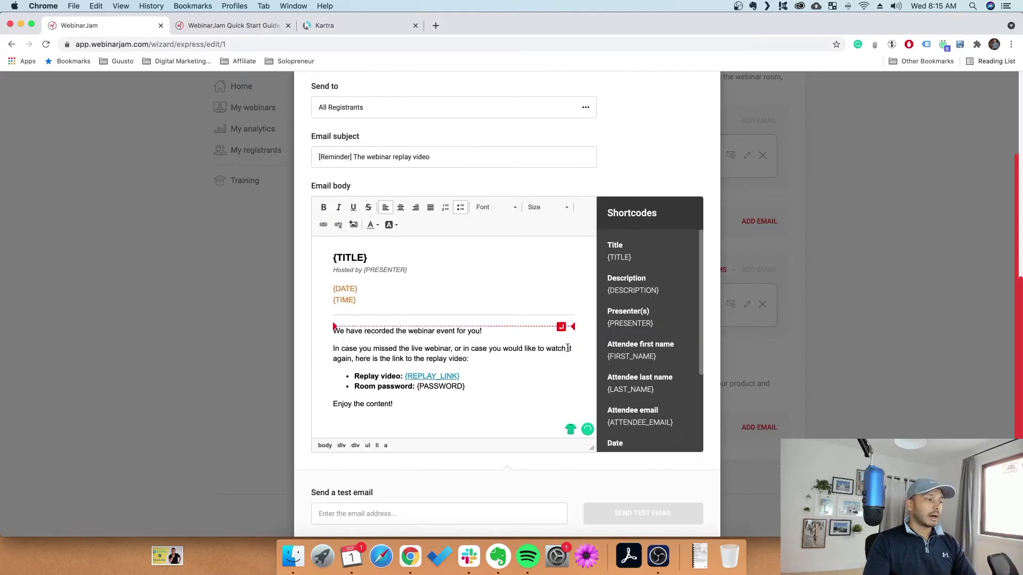
{"action": "scroll", "coordinate": [635, 161], "scroll_direction": "up", "scroll_amount": 5}
{"action": "left_click", "coordinate": [636, 116]}
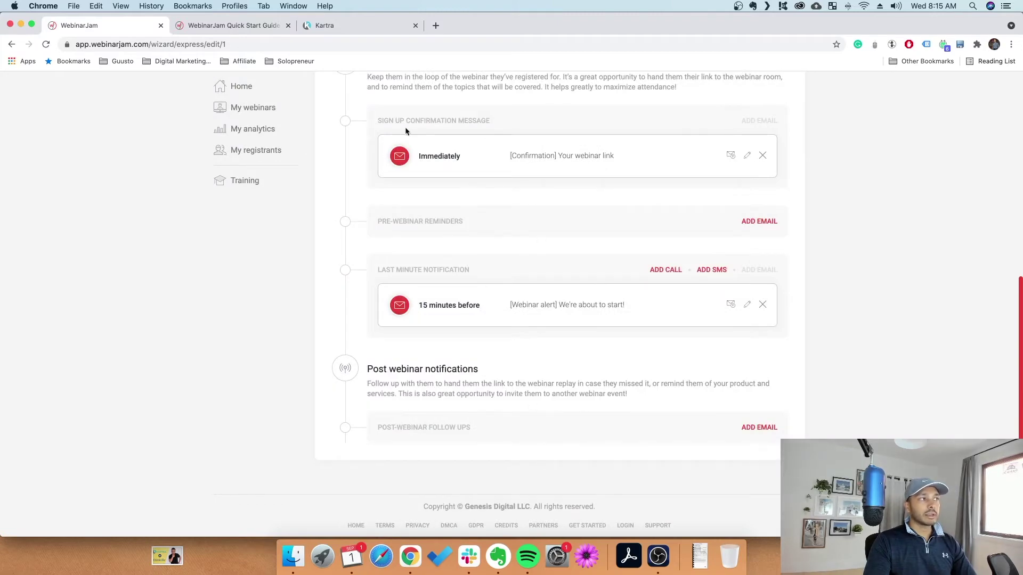
Switch briefly to the Kartra template picker, then back to the WebinarJam setup overview
{"action": "left_click", "coordinate": [338, 24]}
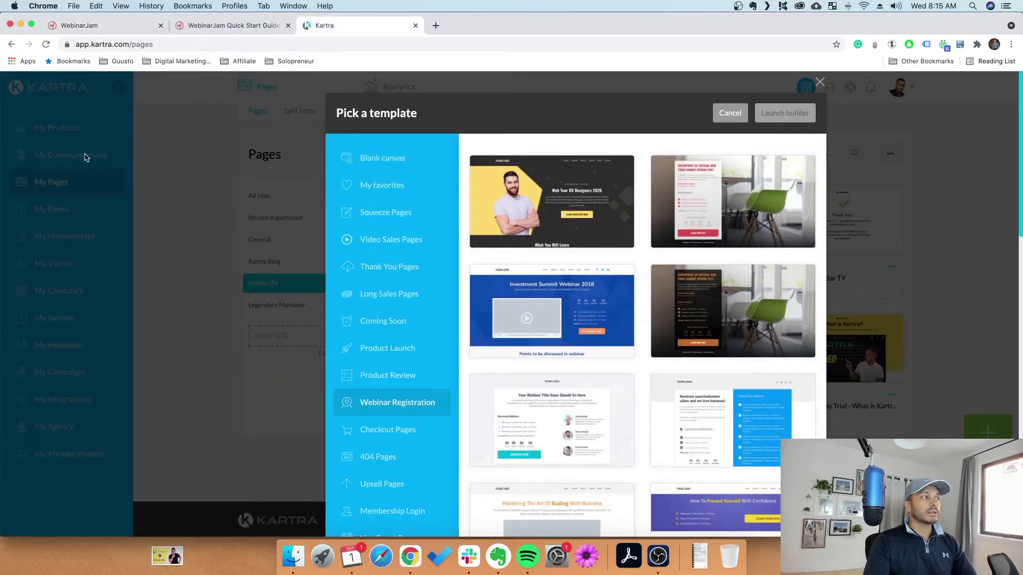
{"action": "left_click", "coordinate": [87, 26]}
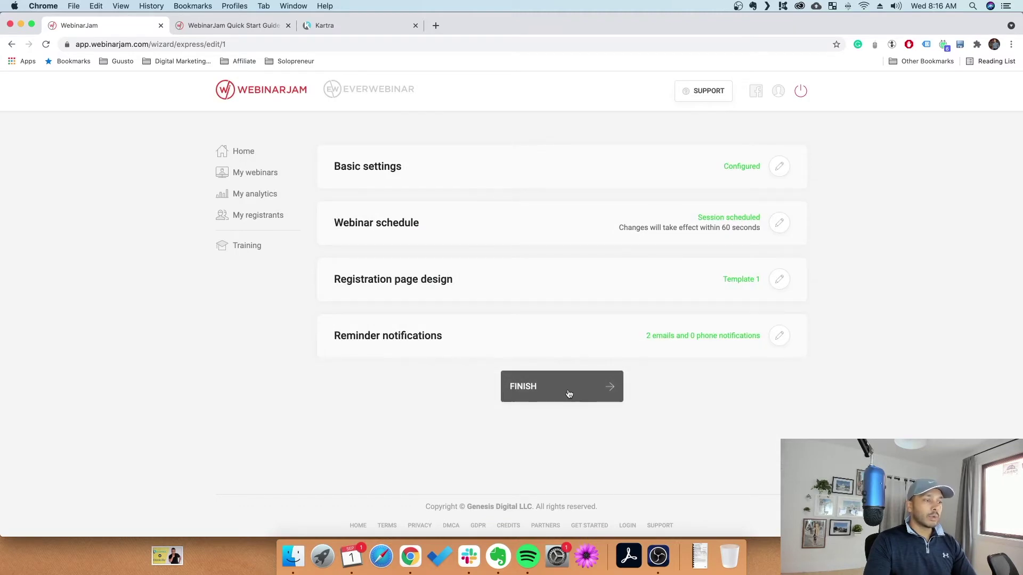
Finish the webinar wizard, go to the dashboard and dismiss the Test vs Real webinars tutorial
{"action": "left_click", "coordinate": [568, 393]}
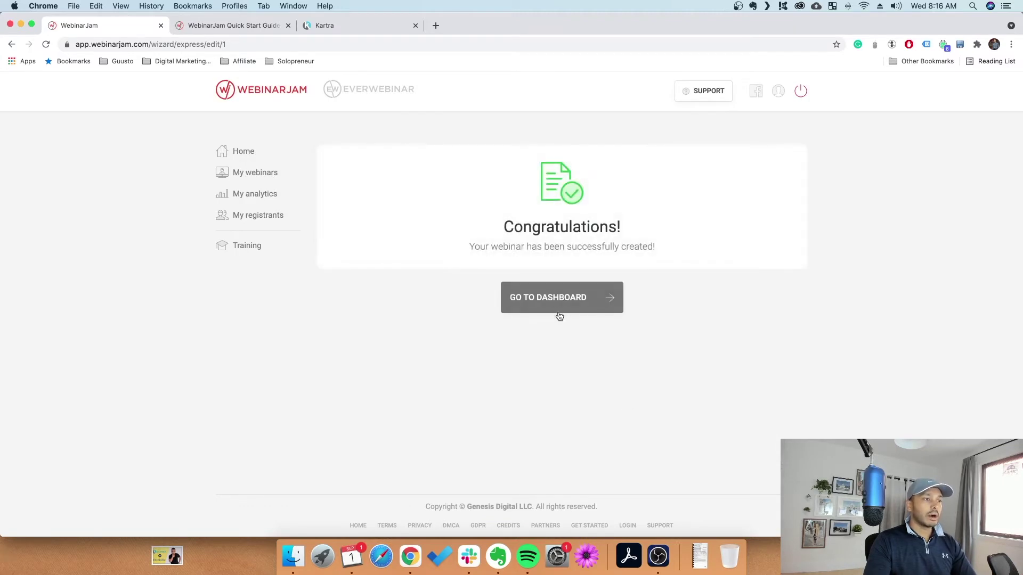
{"action": "left_click", "coordinate": [559, 316]}
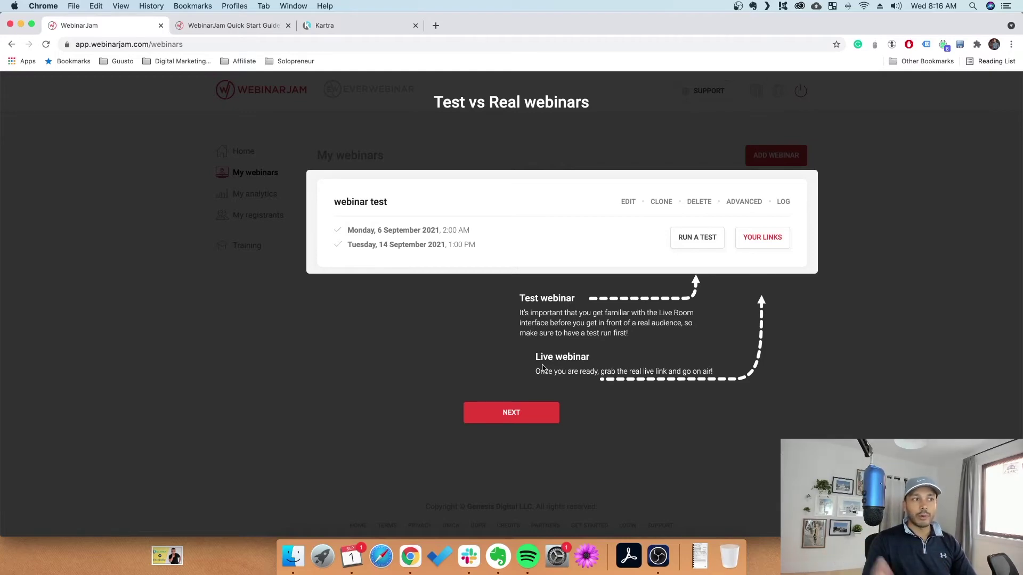
{"action": "left_click", "coordinate": [560, 345]}
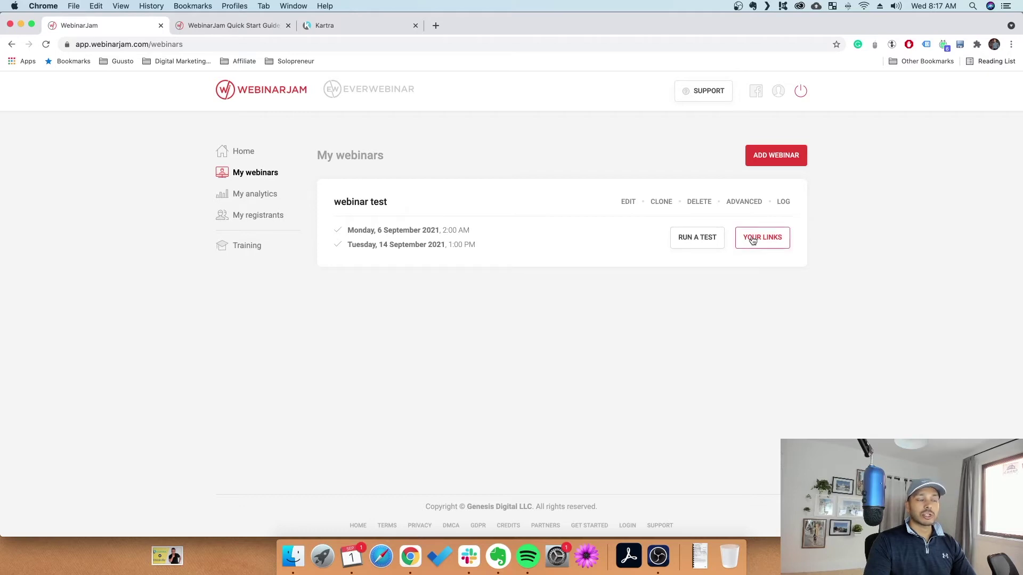
Run a test of the webinar and load its registration page link in an incognito window
{"action": "left_click", "coordinate": [692, 240]}
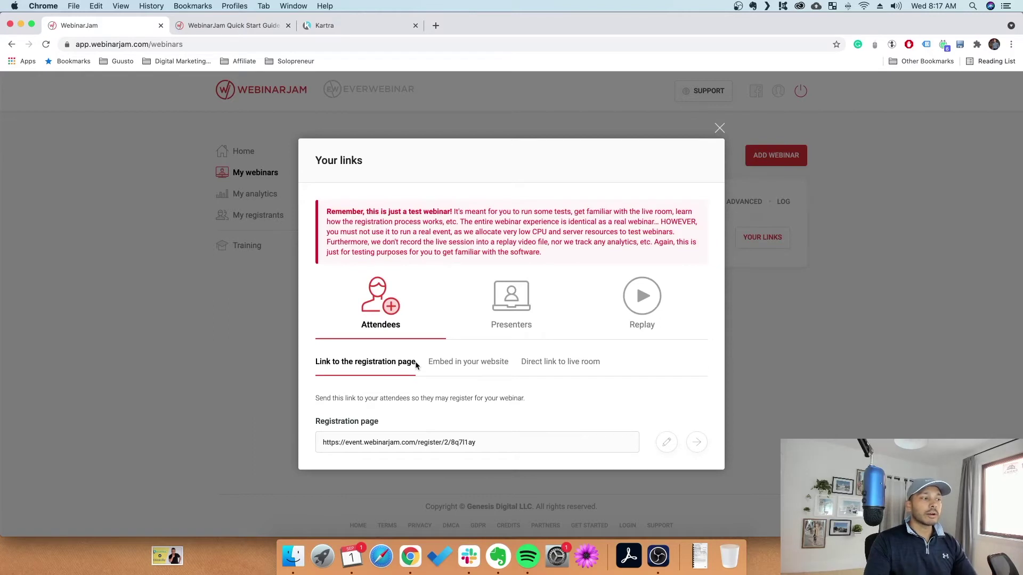
{"action": "left_click_drag", "start_coordinate": [373, 296], "coordinate": [494, 445]}
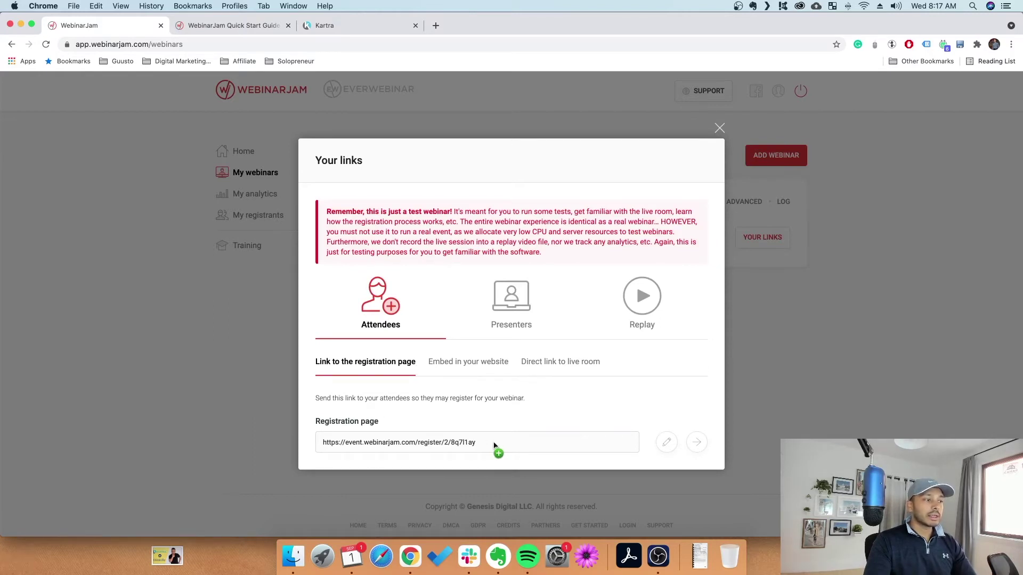
{"action": "left_click_drag", "start_coordinate": [493, 445], "coordinate": [288, 443]}
{"action": "key", "text": "super+c"}
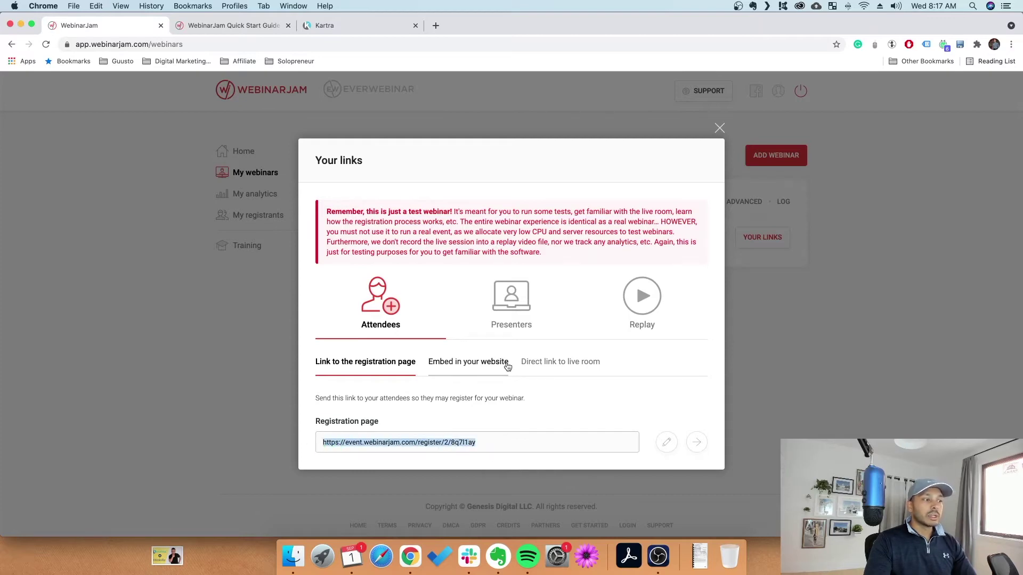
{"action": "key", "text": "super+shift+n"}
{"action": "key", "text": "super+v"}
{"action": "key", "text": "Return"}
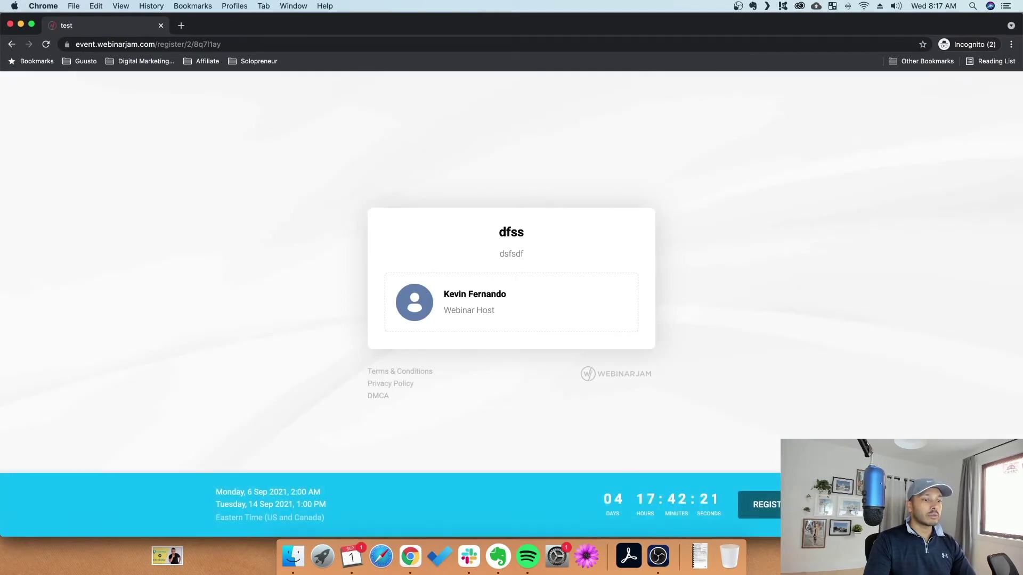
Preview the registration form, then close it and the incognito window
{"action": "left_click", "coordinate": [793, 504]}
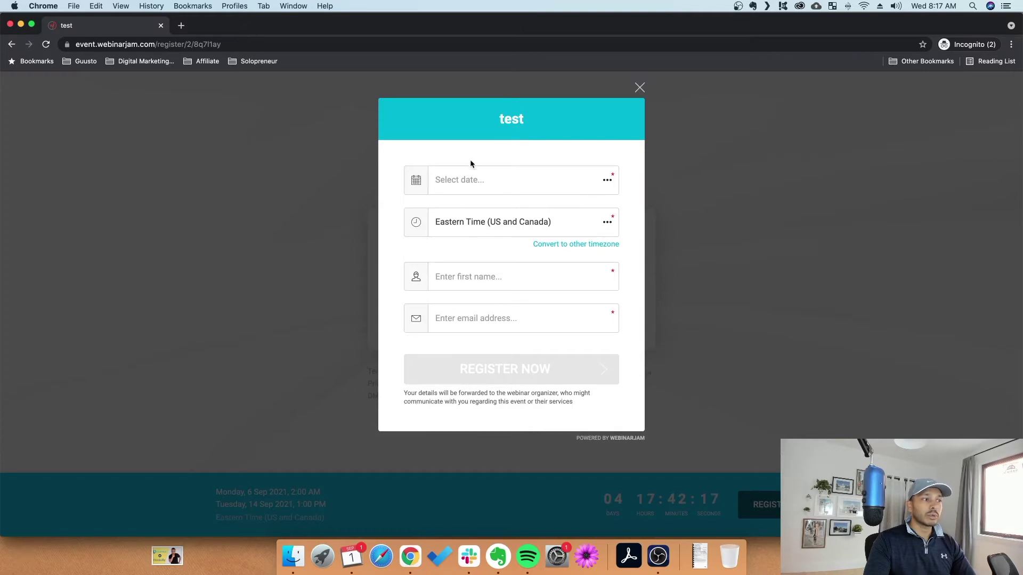
{"action": "left_click", "coordinate": [639, 87]}
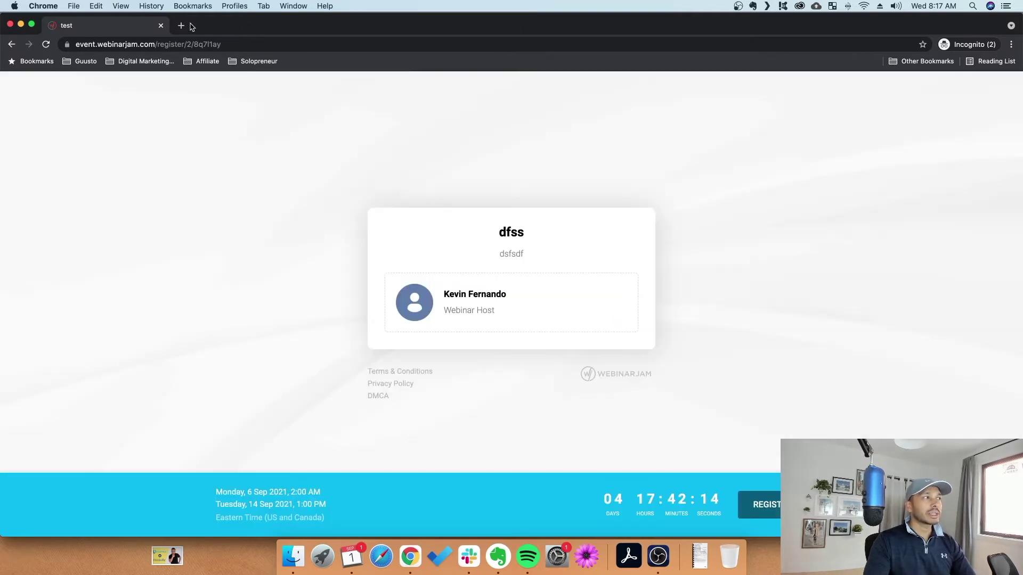
{"action": "key", "text": "super+w"}
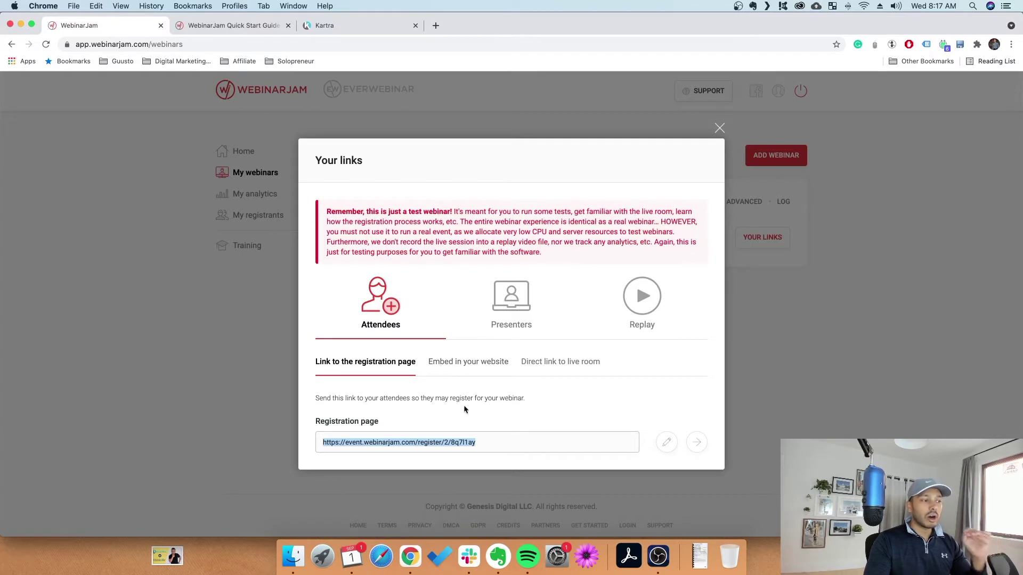
Show the Presenters links and copy the live room URL into a new incognito window
{"action": "left_click_drag", "start_coordinate": [405, 445], "coordinate": [449, 394]}
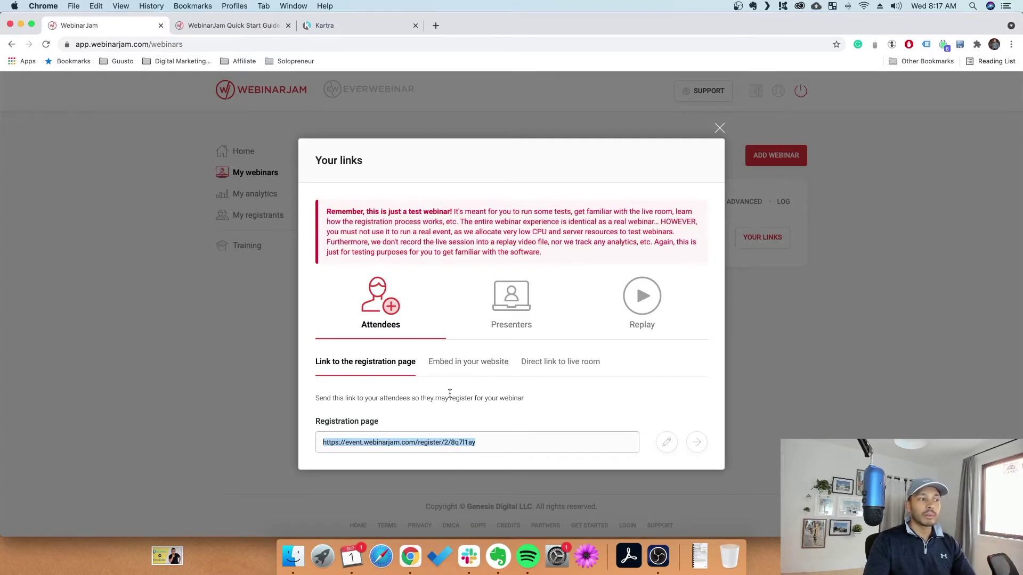
{"action": "left_click", "coordinate": [515, 299]}
{"action": "left_click_drag", "start_coordinate": [507, 321], "coordinate": [688, 392]}
{"action": "left_click", "coordinate": [623, 395]}
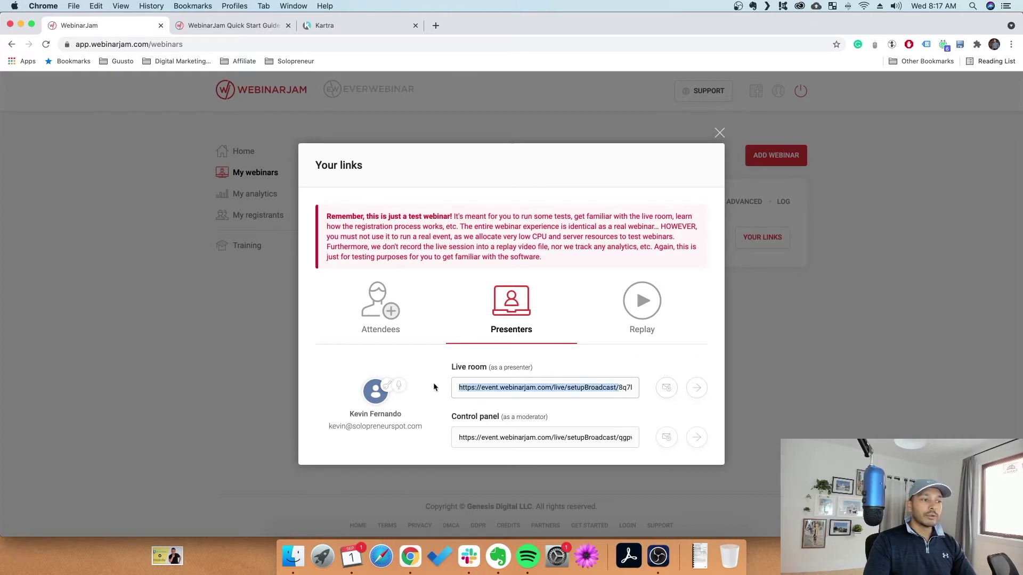
{"action": "left_click_drag", "start_coordinate": [602, 389], "coordinate": [650, 391]}
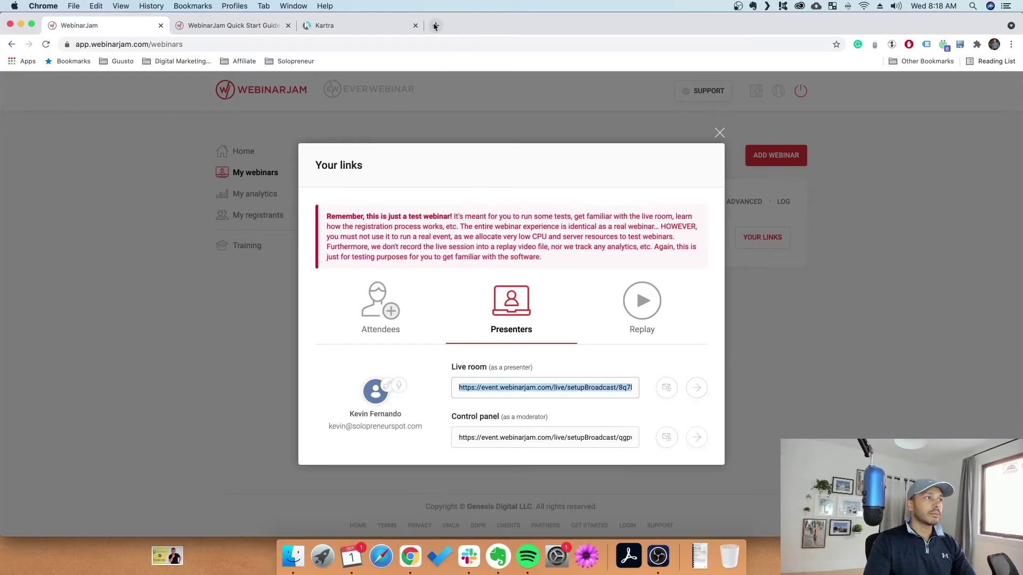
{"action": "key", "text": "super+shift+n"}
Load the presenter live room, pass the checklist, start the test and allow camera and microphone
{"action": "key", "text": "Return"}
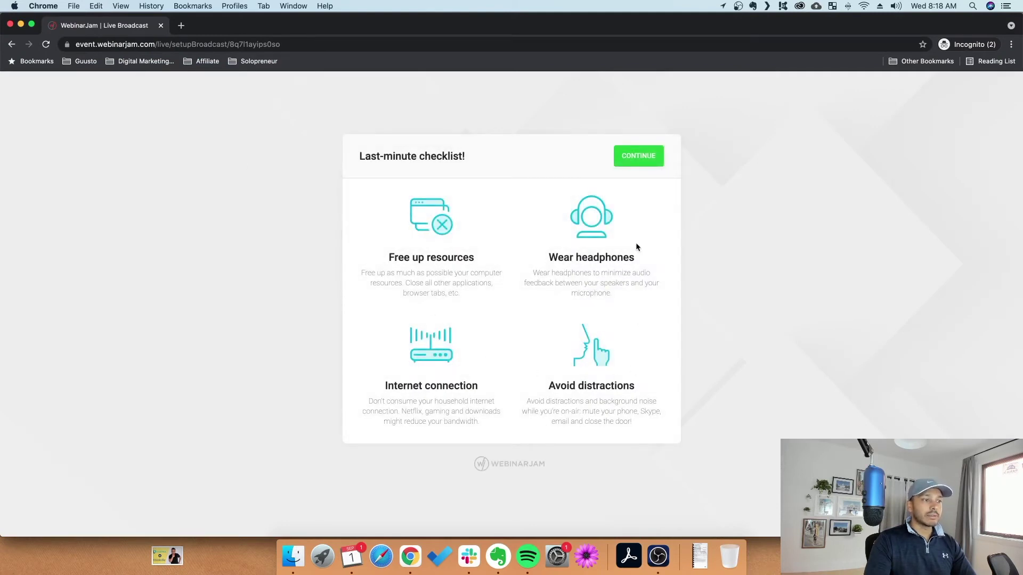
{"action": "left_click", "coordinate": [637, 156]}
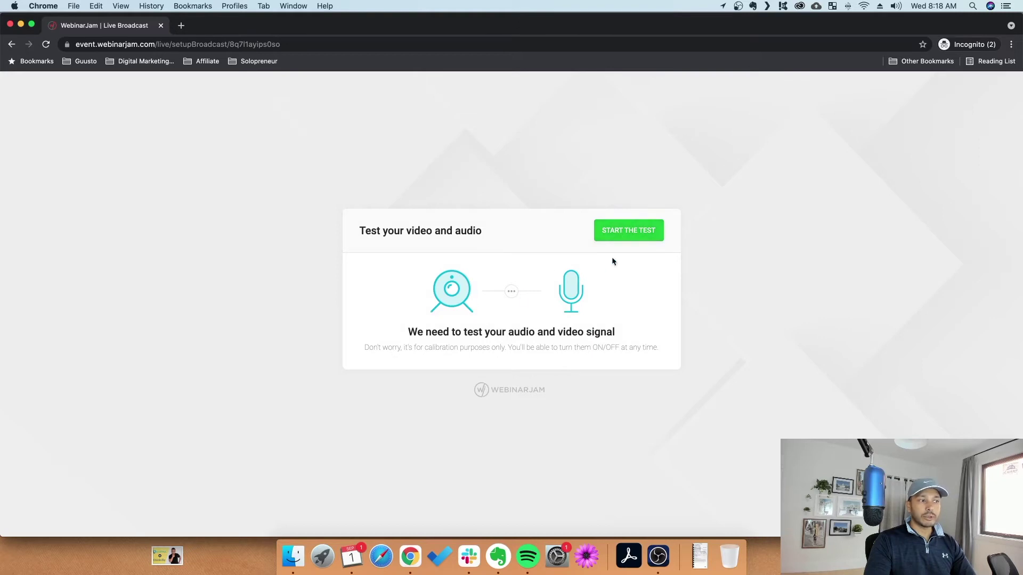
{"action": "left_click", "coordinate": [613, 231]}
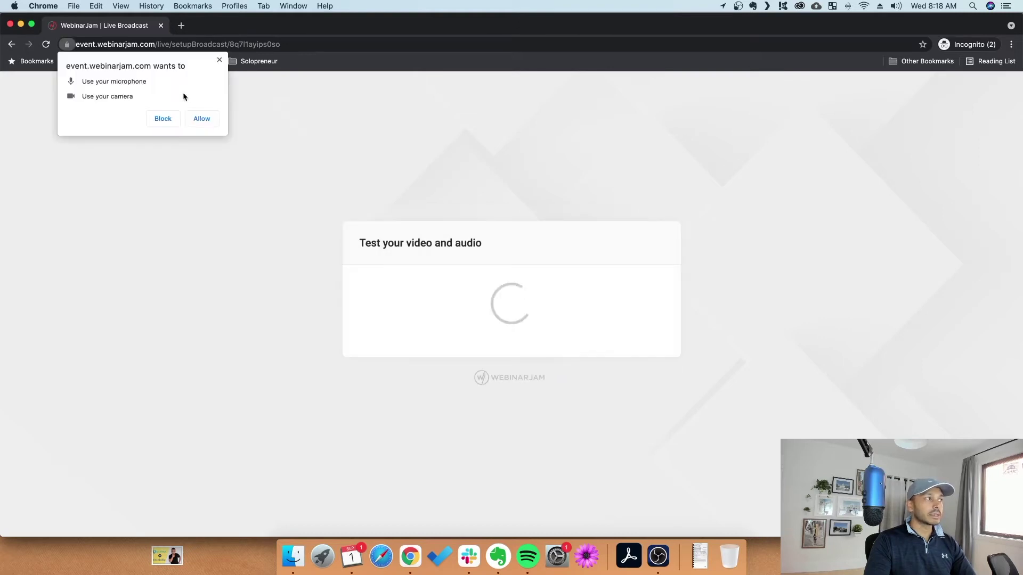
{"action": "left_click", "coordinate": [202, 118]}
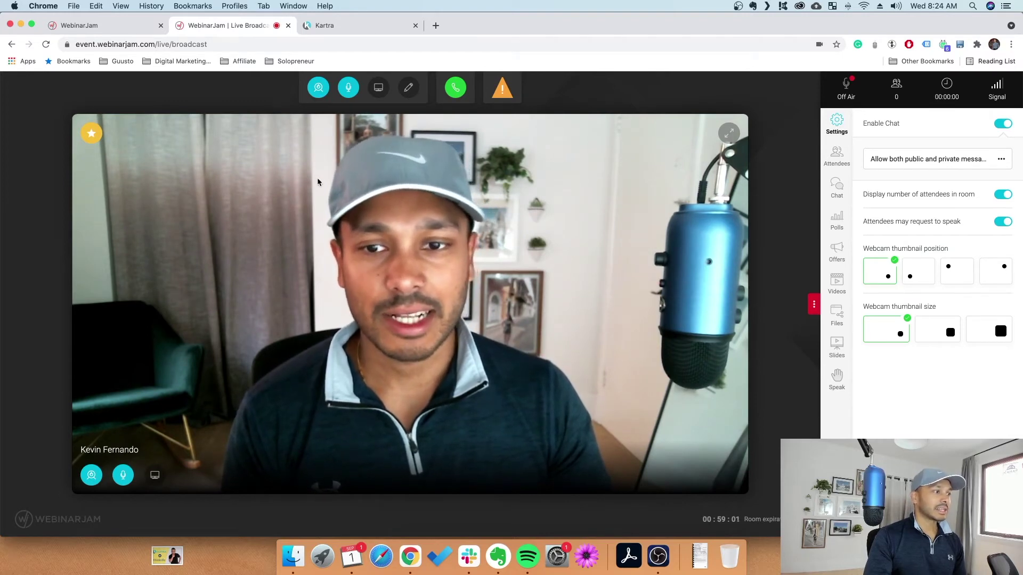
Toggle the camera, decline going live, and bring up the Panic room reboot prompt
{"action": "left_click", "coordinate": [91, 476]}
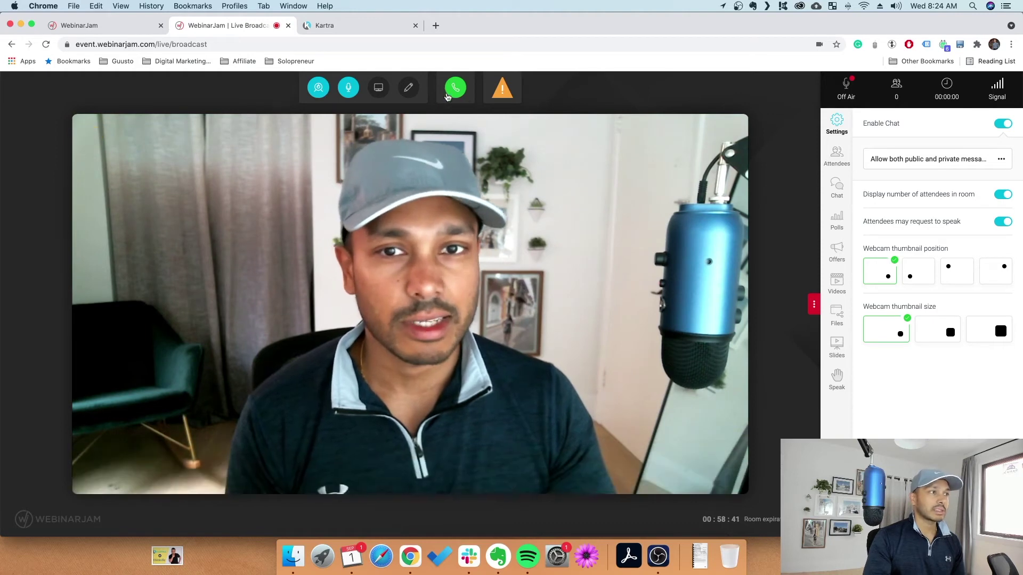
{"action": "left_click", "coordinate": [457, 89]}
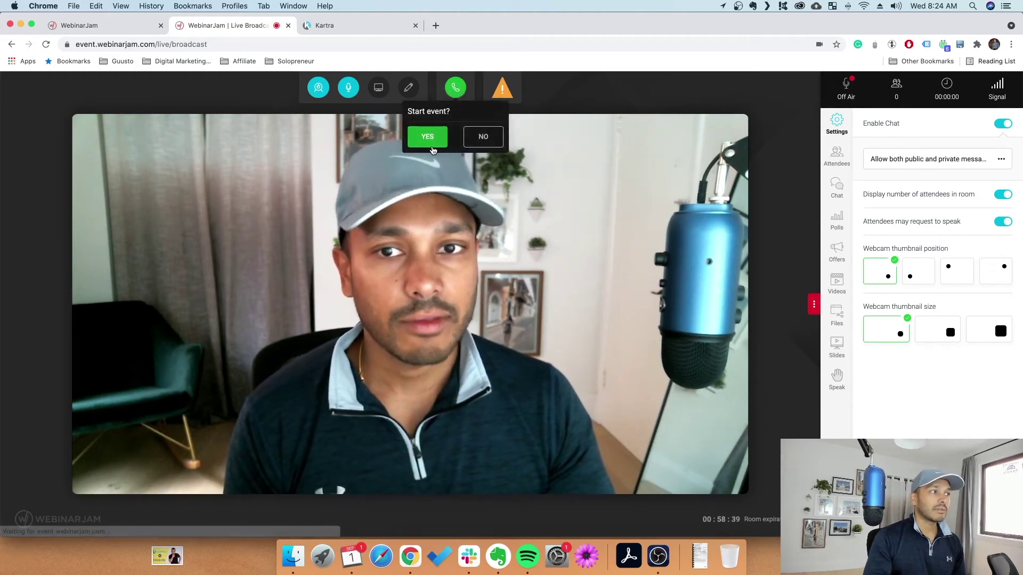
{"action": "left_click", "coordinate": [482, 137]}
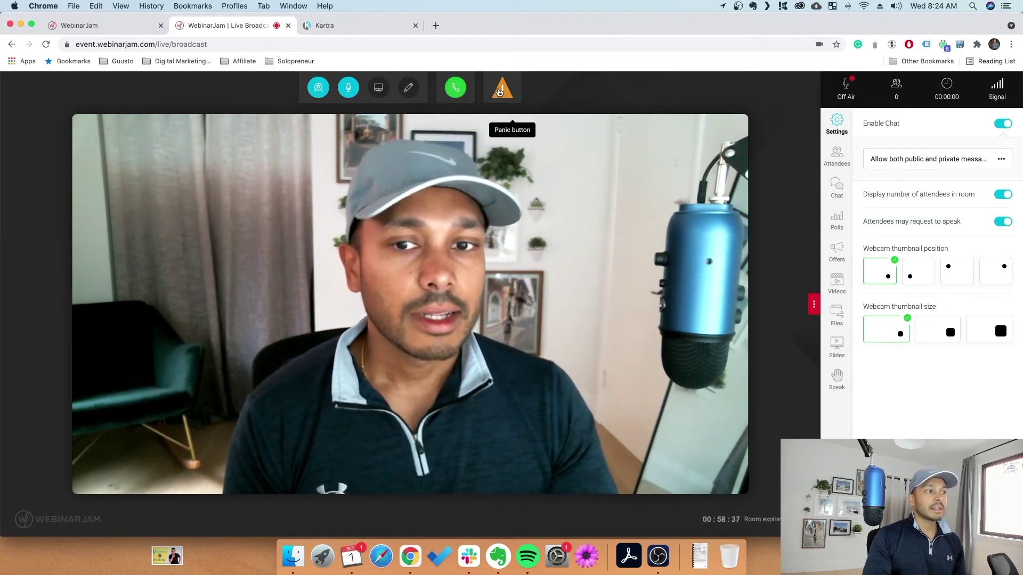
{"action": "left_click", "coordinate": [501, 91]}
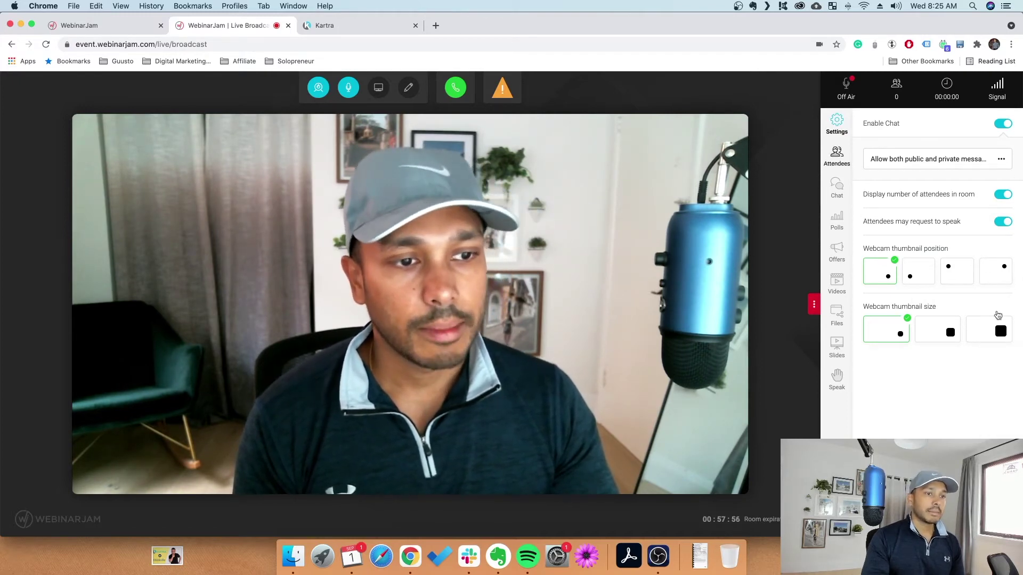
Look through the Attendees, Chat and Polls sidebar panels
{"action": "left_click", "coordinate": [837, 165]}
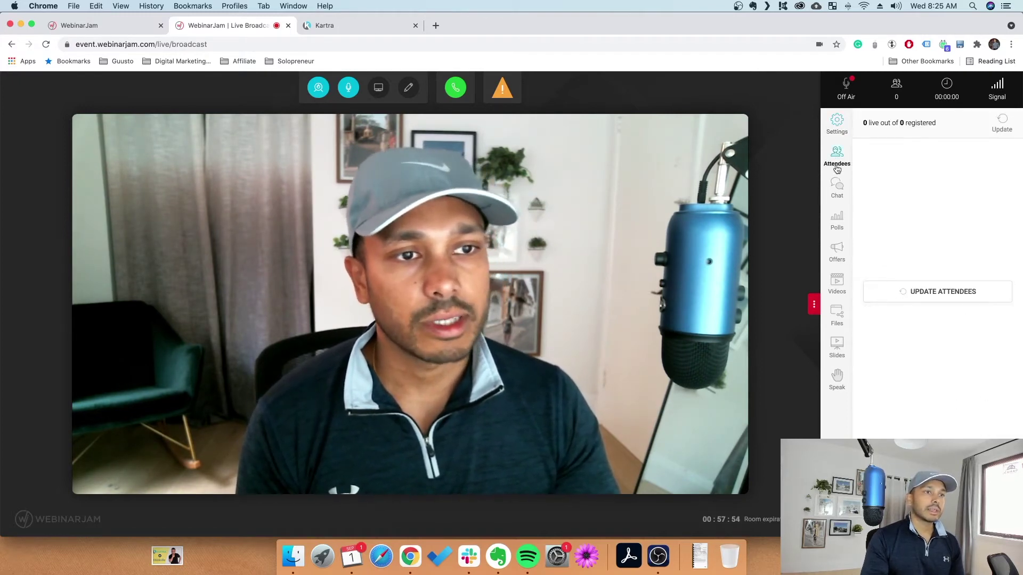
{"action": "left_click", "coordinate": [837, 188]}
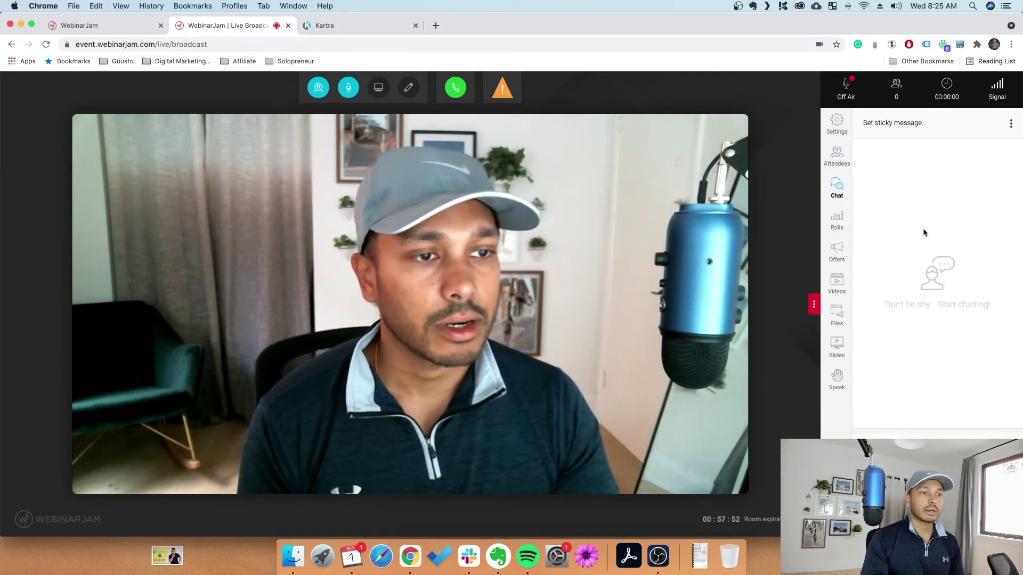
{"action": "left_click", "coordinate": [837, 223]}
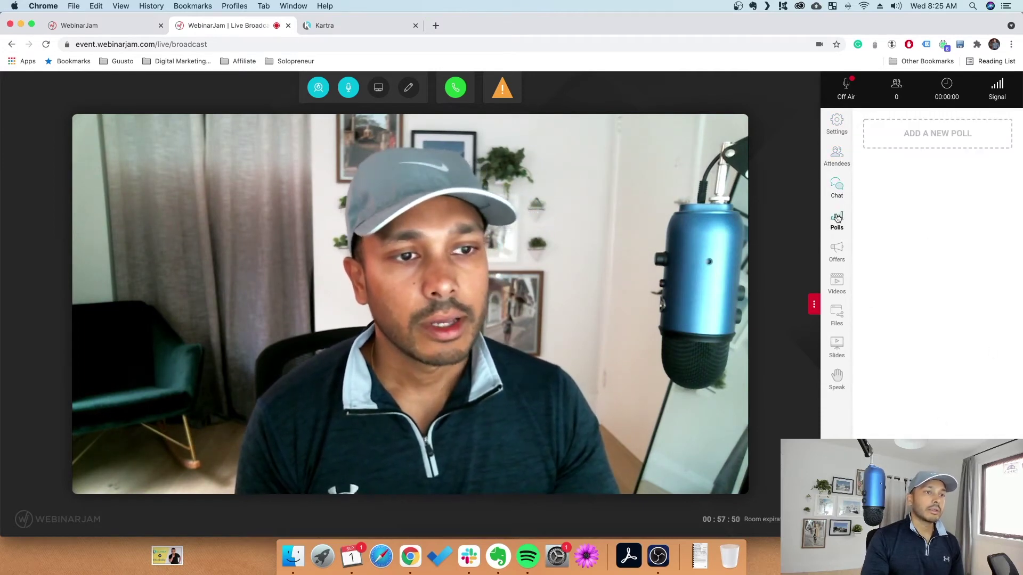
Publish a poll with the question 'hello' and answer option '1'
{"action": "left_click", "coordinate": [948, 130]}
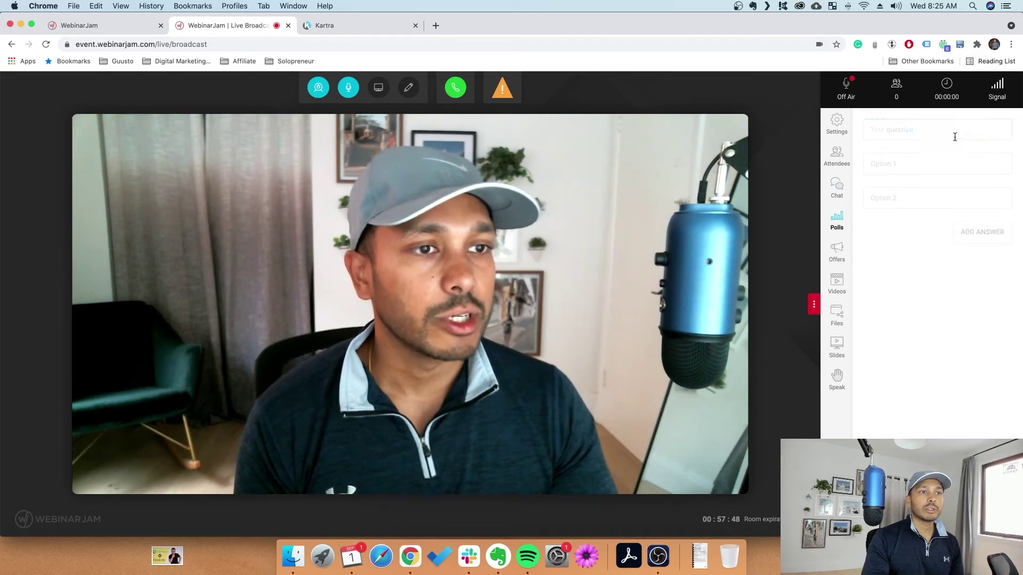
{"action": "left_click", "coordinate": [909, 136]}
{"action": "type", "text": "hello"}
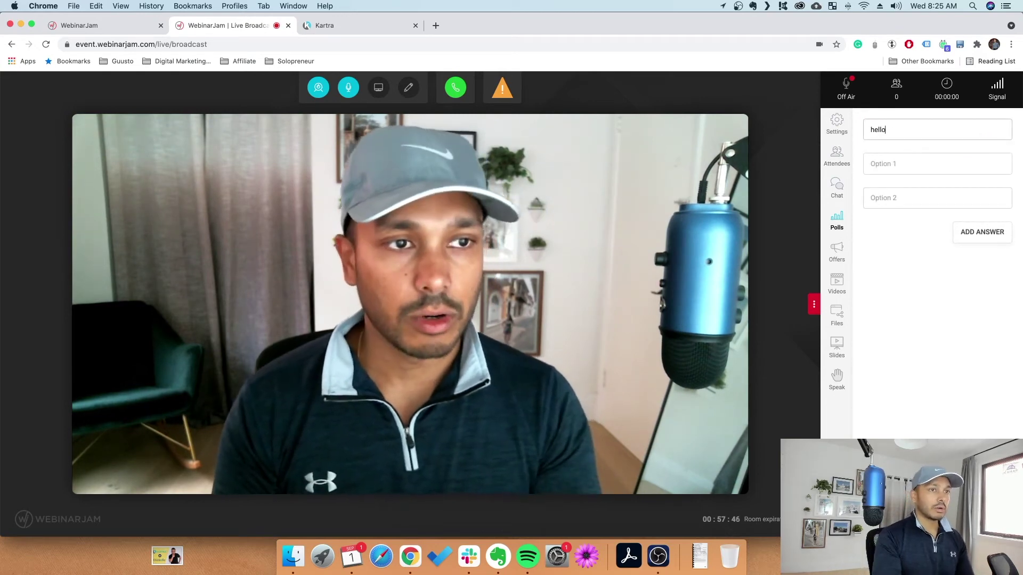
{"action": "left_click", "coordinate": [911, 169]}
{"action": "type", "text": "1"}
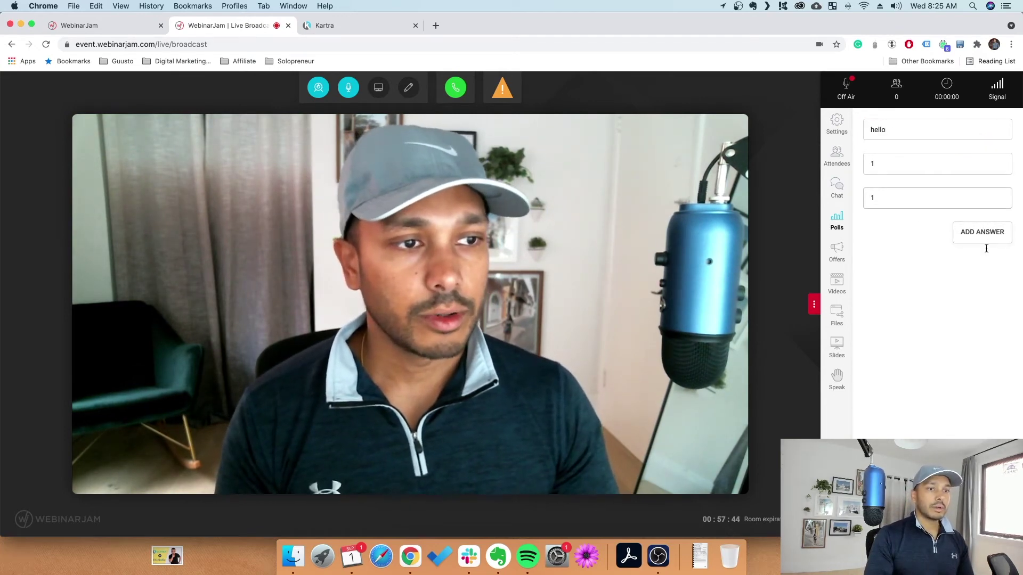
{"action": "left_click", "coordinate": [982, 233]}
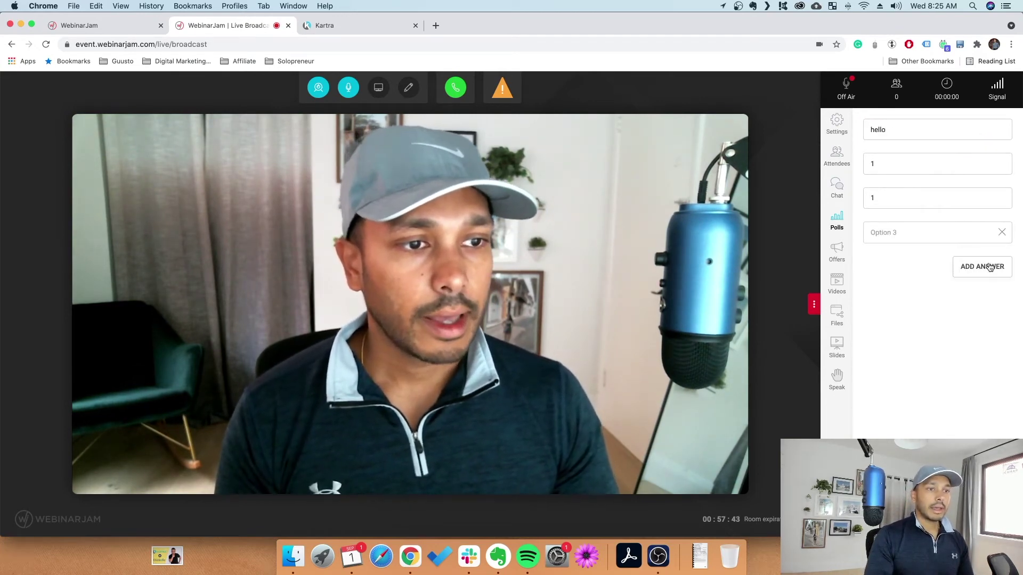
{"action": "left_click", "coordinate": [1001, 233]}
{"action": "key", "text": "Return"}
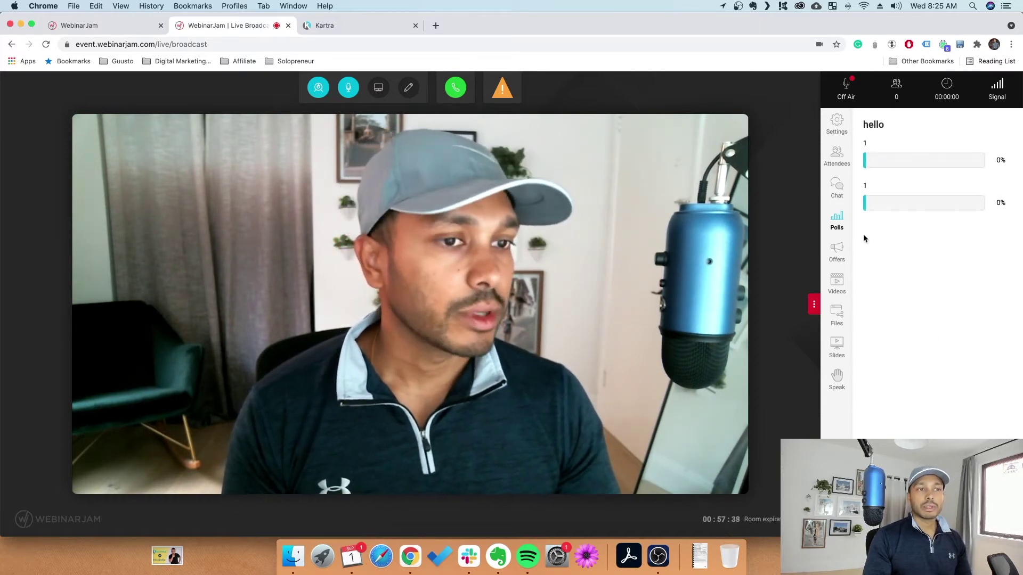
{"action": "left_click", "coordinate": [838, 248]}
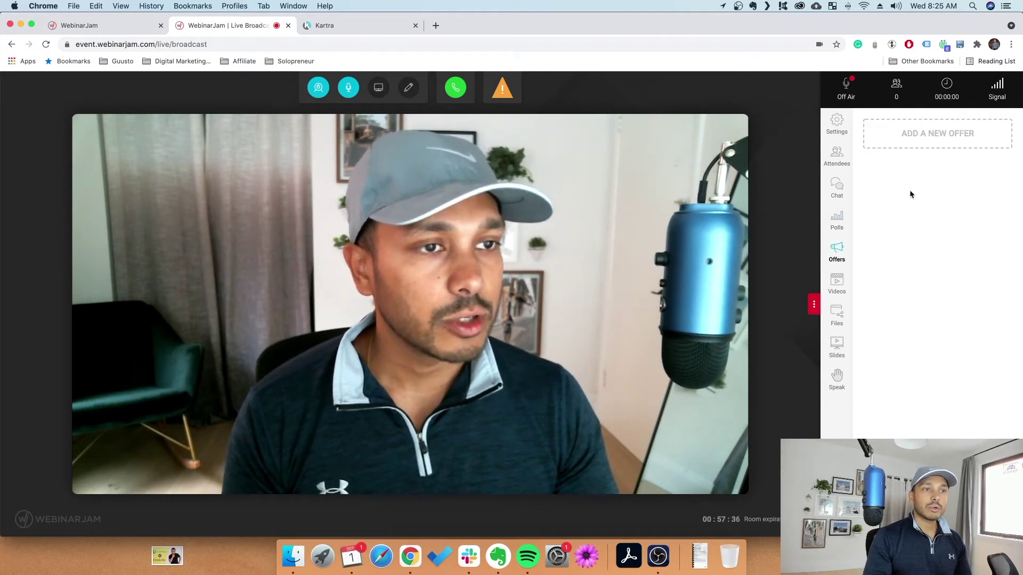
{"action": "left_click", "coordinate": [928, 136]}
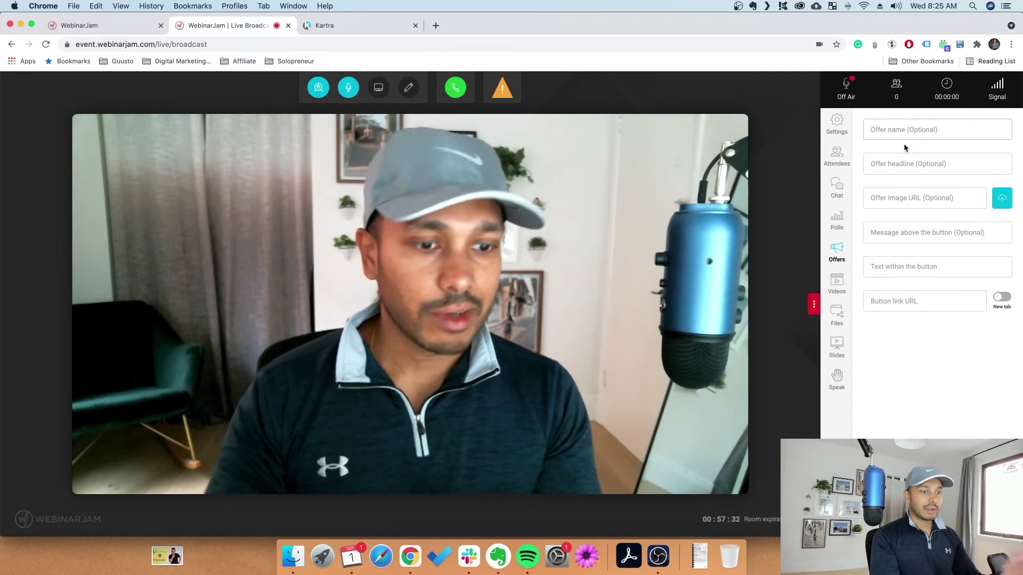
{"action": "type", "text": "slfkdsl"}
{"action": "key", "text": "Tab"}
{"action": "type", "text": "sdflkj"}
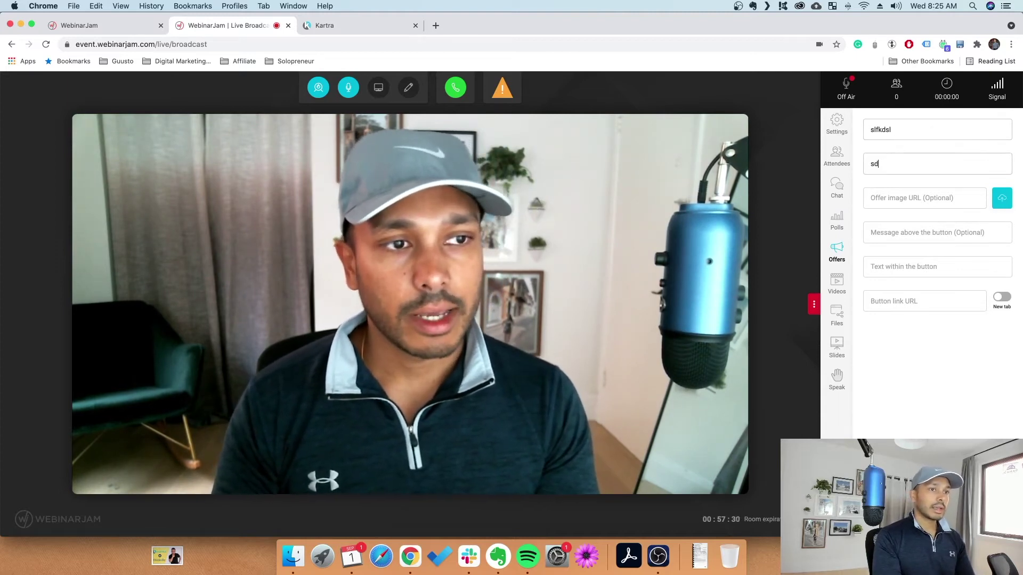
{"action": "key", "text": "Tab"}
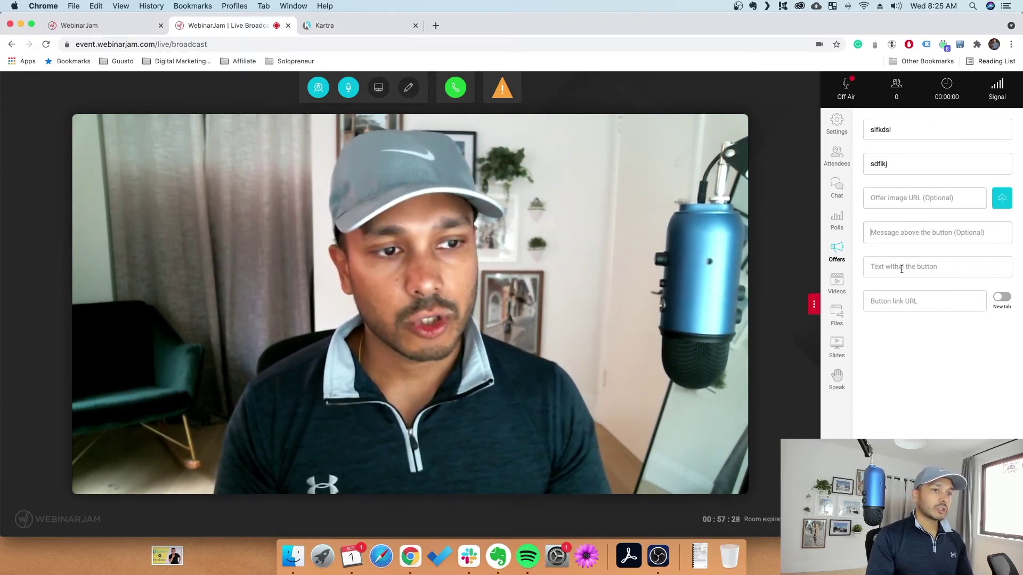
{"action": "left_click", "coordinate": [905, 301]}
{"action": "type", "text": "www.google.com"}
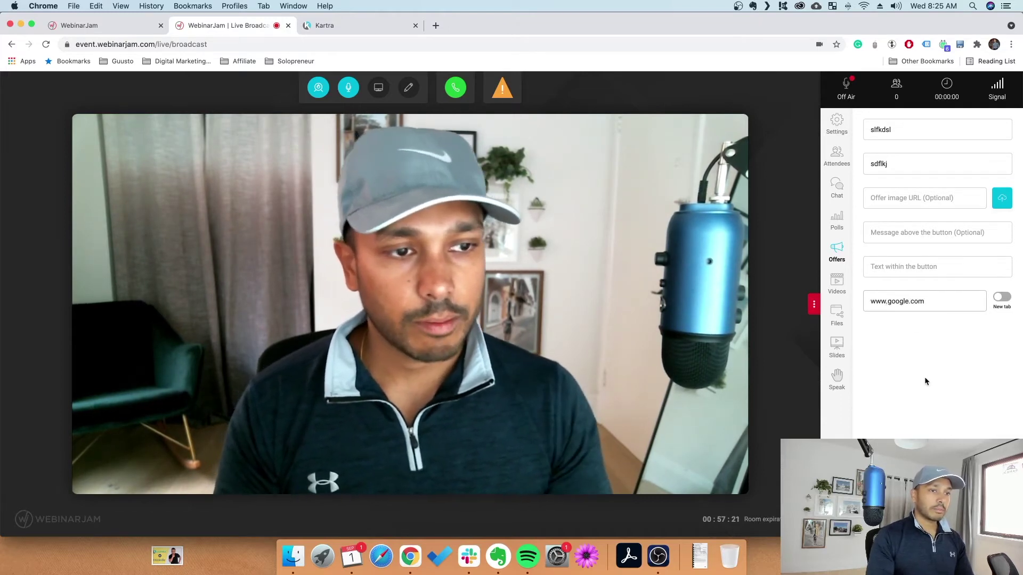
{"action": "left_click", "coordinate": [913, 266]}
{"action": "type", "text": "sdfsf"}
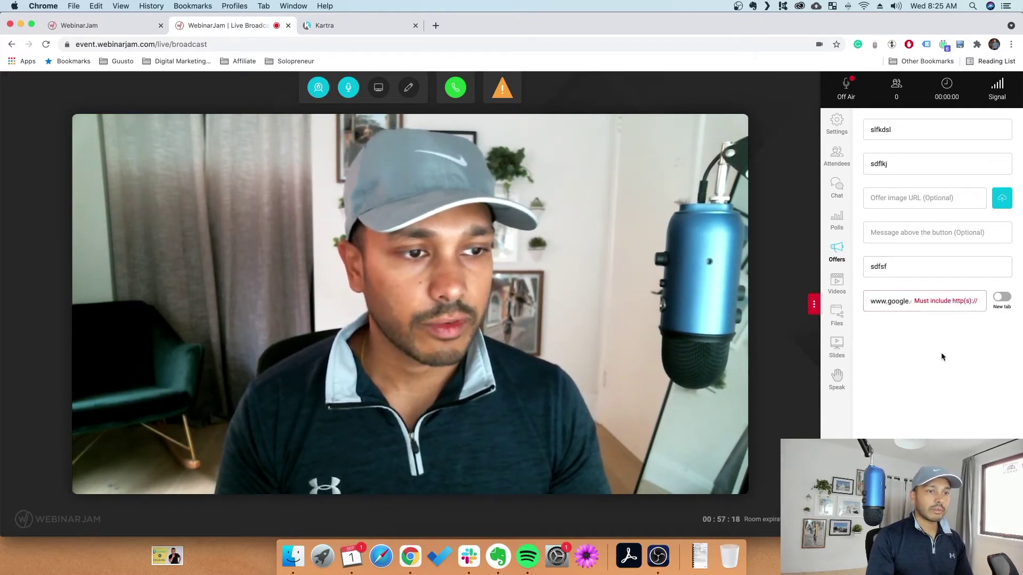
{"action": "left_click", "coordinate": [887, 302]}
{"action": "type", "text": "https://"}
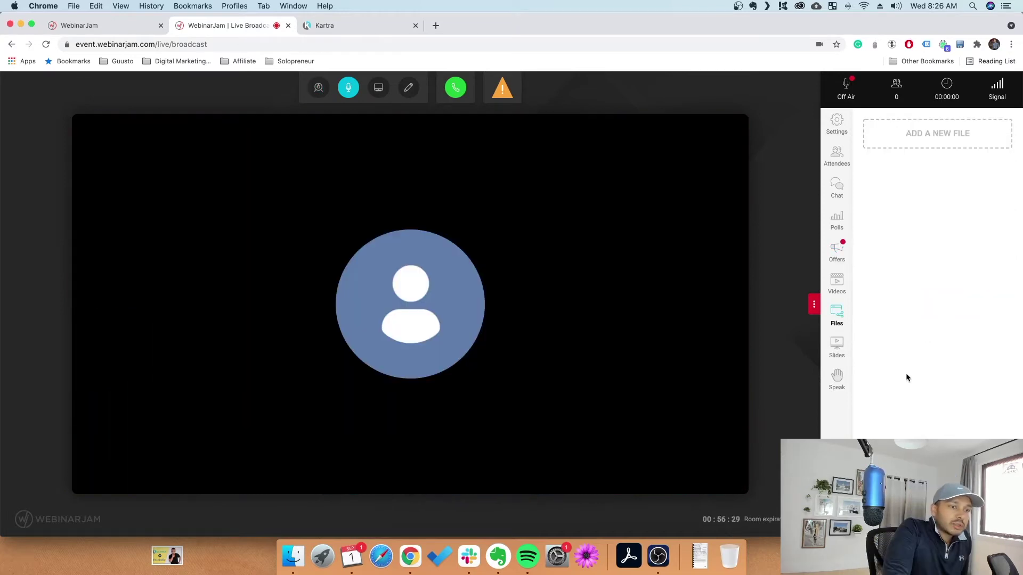
Add the 'test' slide presentation and advance it to The Right Business Model slide
{"action": "left_click", "coordinate": [836, 345]}
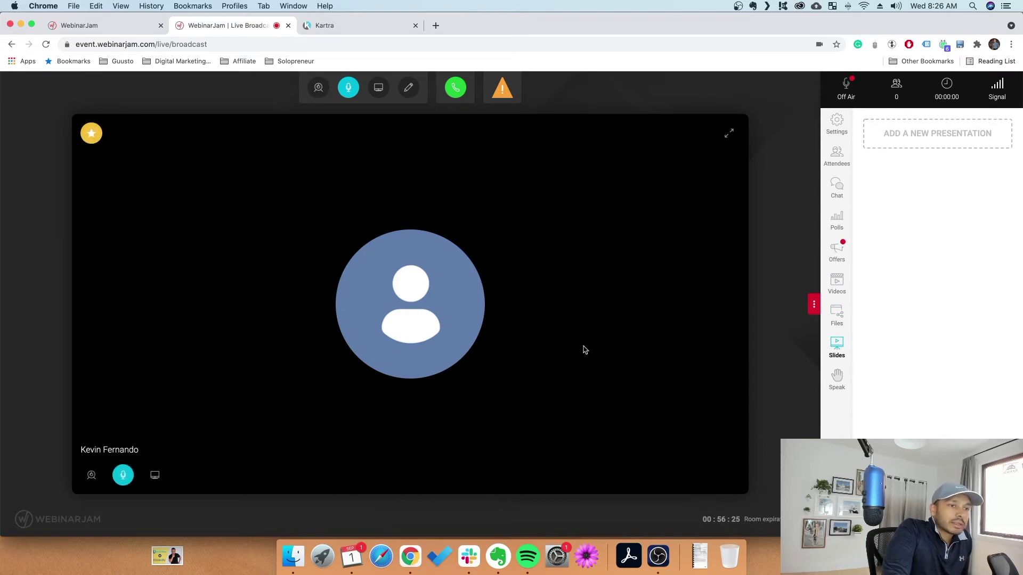
{"action": "left_click", "coordinate": [847, 329]}
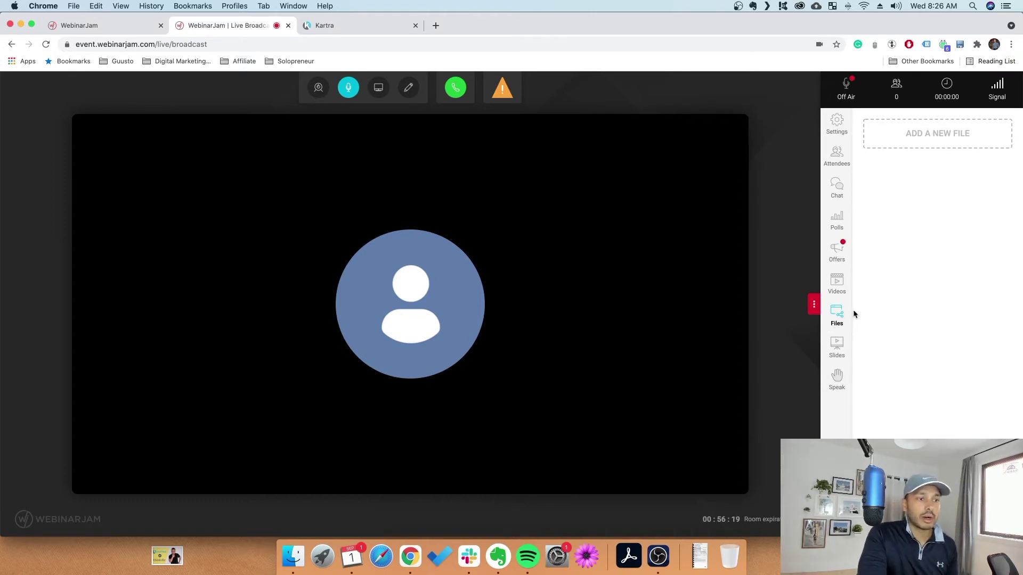
{"action": "left_click", "coordinate": [836, 346]}
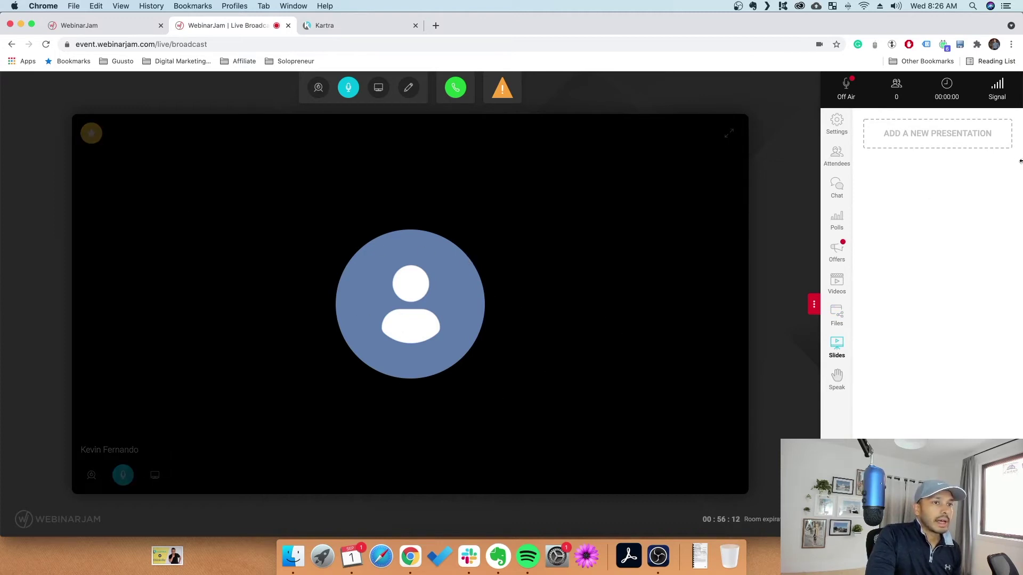
{"action": "left_click", "coordinate": [970, 141]}
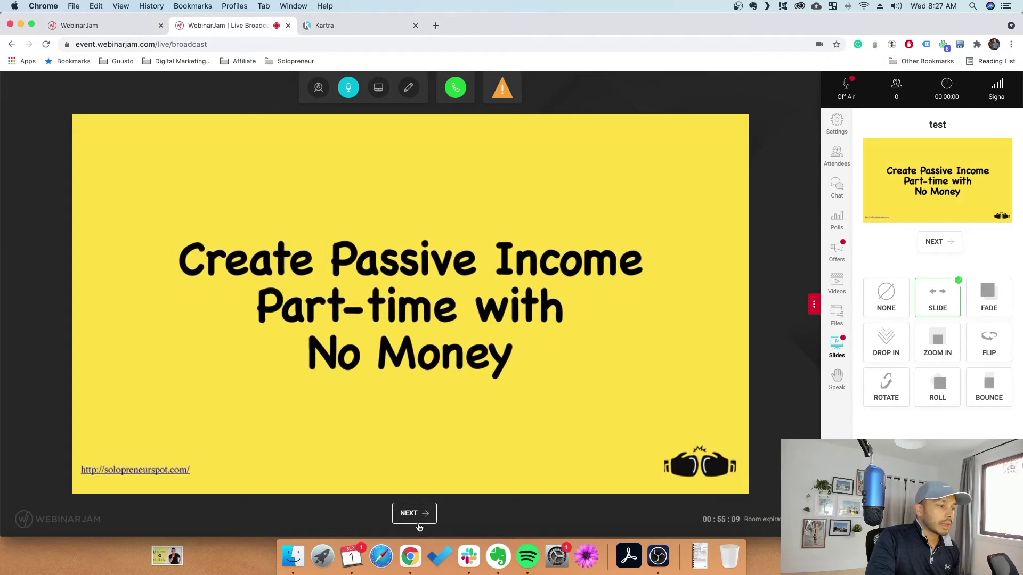
{"action": "left_click", "coordinate": [417, 513]}
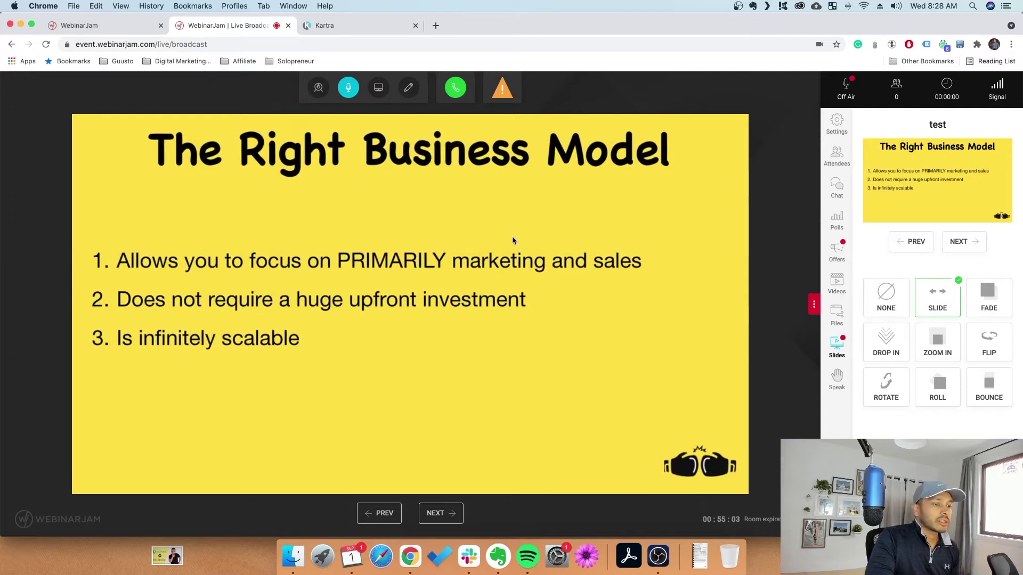
Begin adding the 'video example' video in the Videos panel
{"action": "left_click", "coordinate": [838, 314]}
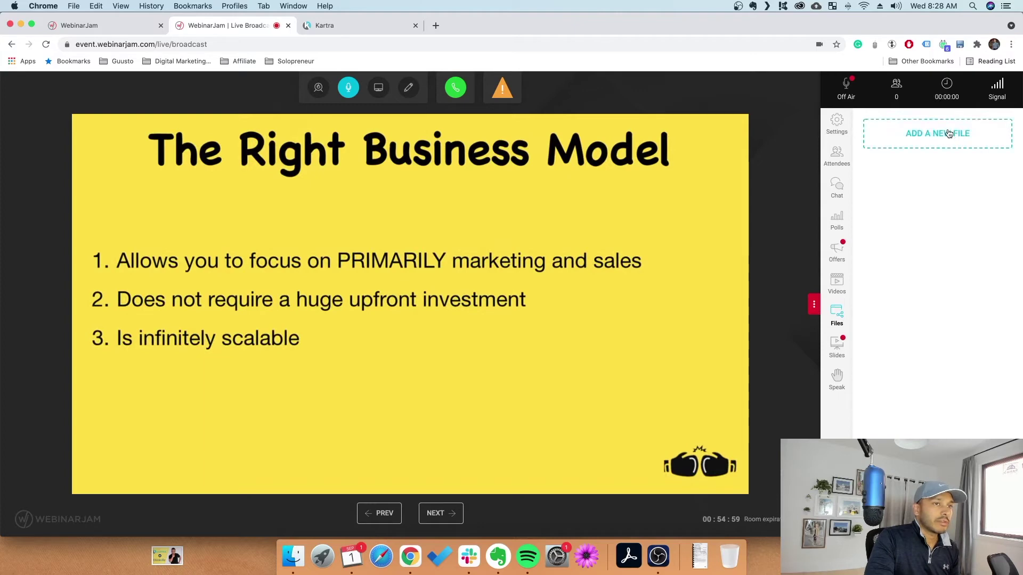
{"action": "left_click", "coordinate": [834, 285]}
{"action": "left_click", "coordinate": [927, 133]}
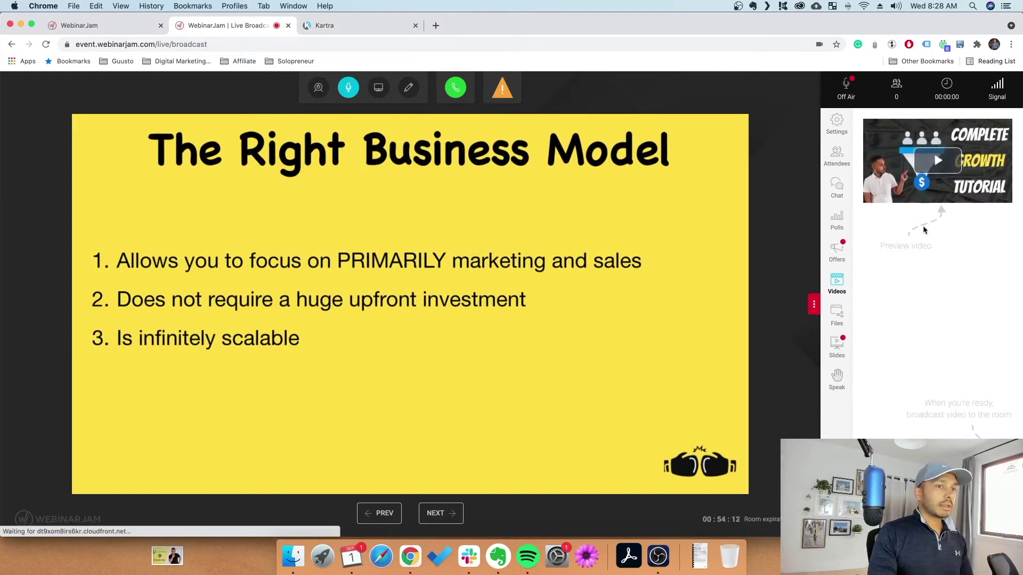
Broadcast the 'video example' video, mute it for yourself, then stop it and return live
{"action": "left_click", "coordinate": [979, 514]}
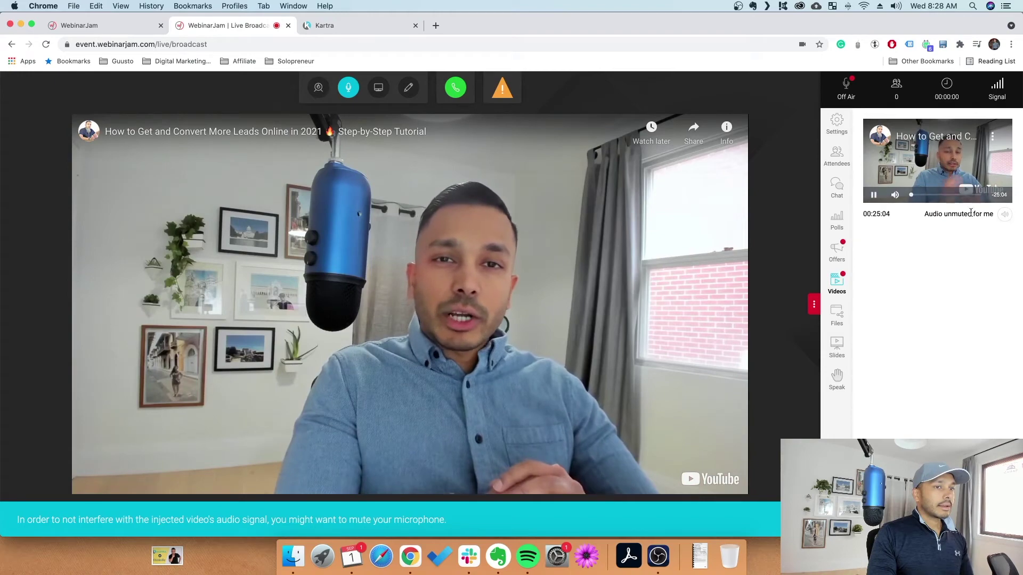
{"action": "left_click", "coordinate": [894, 195]}
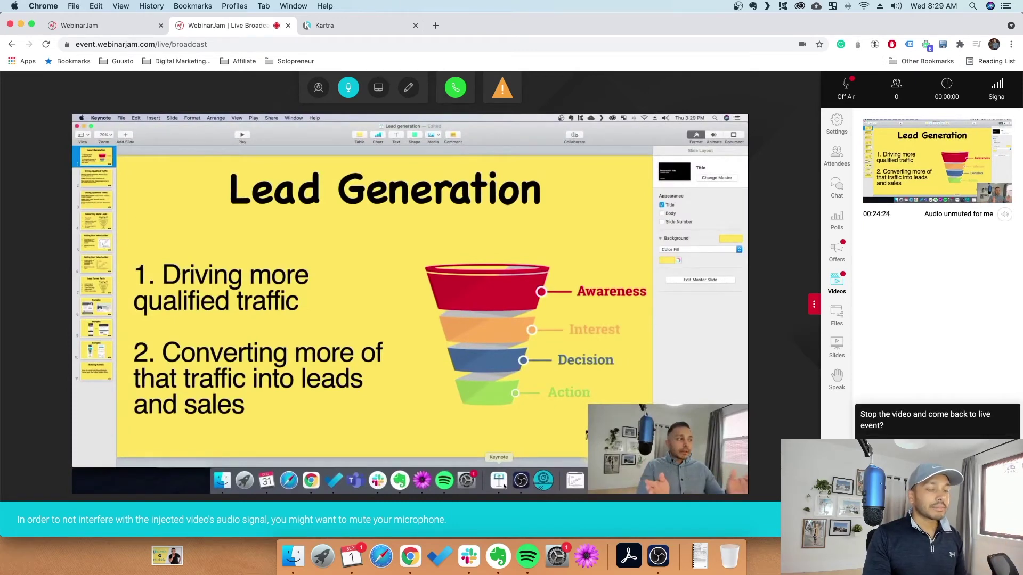
{"action": "left_click", "coordinate": [938, 453]}
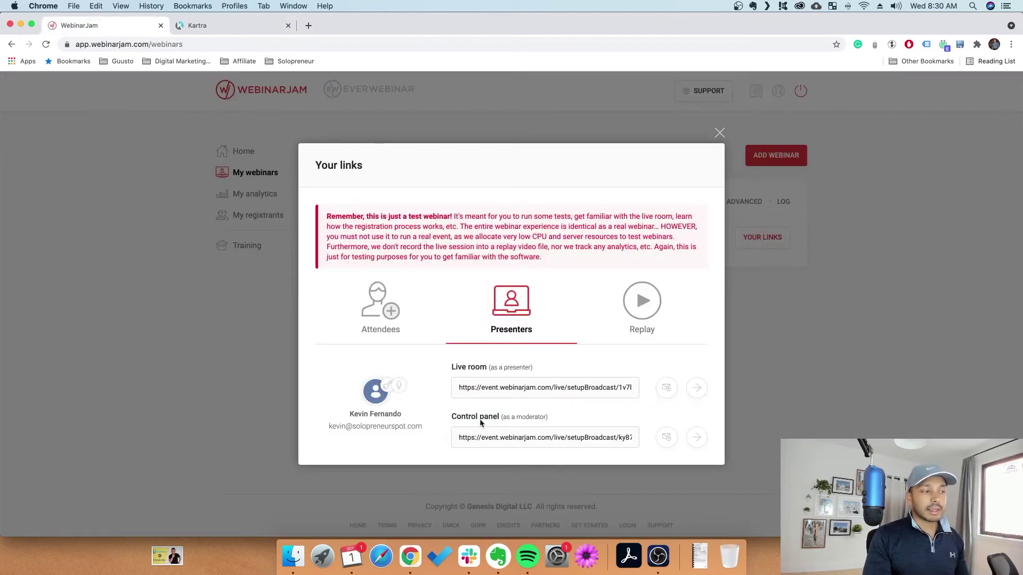
Open the moderator control panel for webinar test, scroll through the Admin Control Center, and close it
{"action": "left_click", "coordinate": [698, 439]}
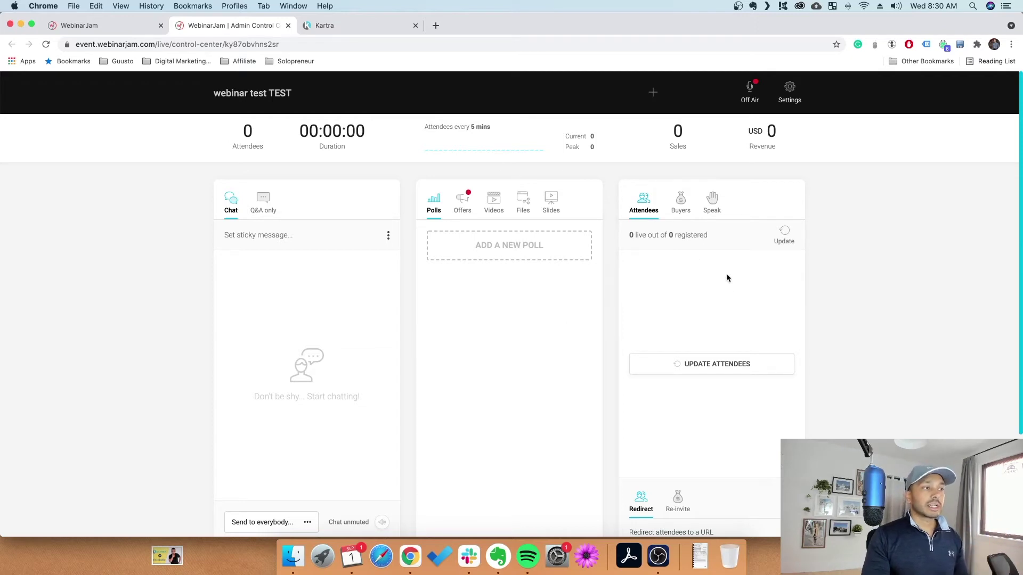
{"action": "scroll", "coordinate": [303, 308], "scroll_direction": "down", "scroll_amount": 2}
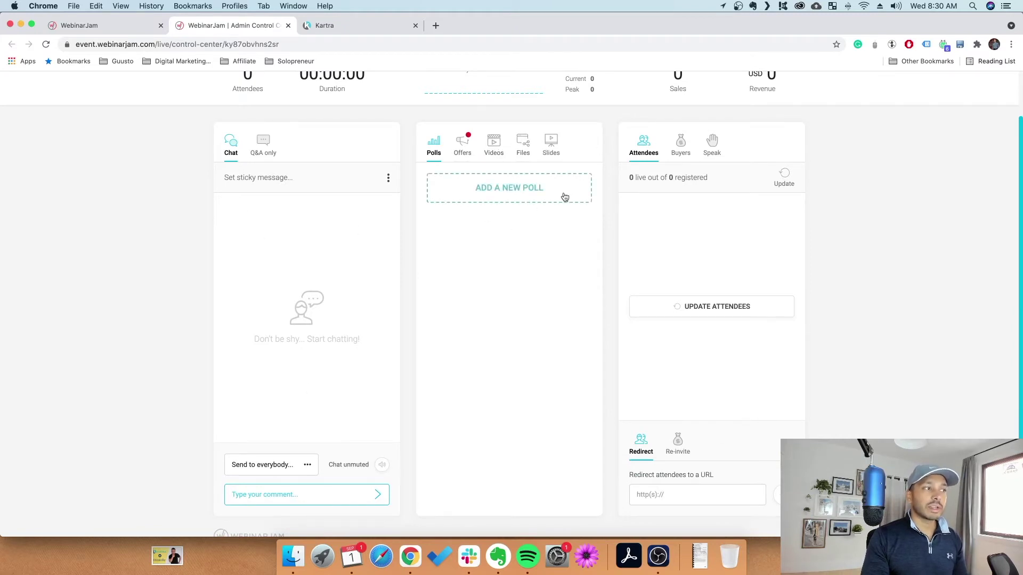
{"action": "scroll", "coordinate": [530, 407], "scroll_direction": "down", "scroll_amount": 2}
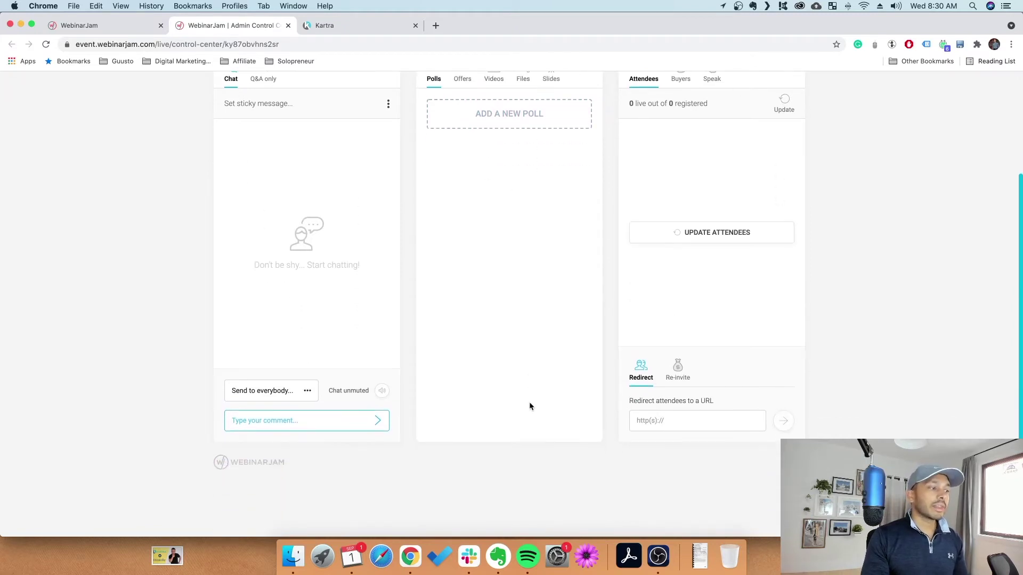
{"action": "scroll", "coordinate": [534, 401], "scroll_direction": "up", "scroll_amount": 5}
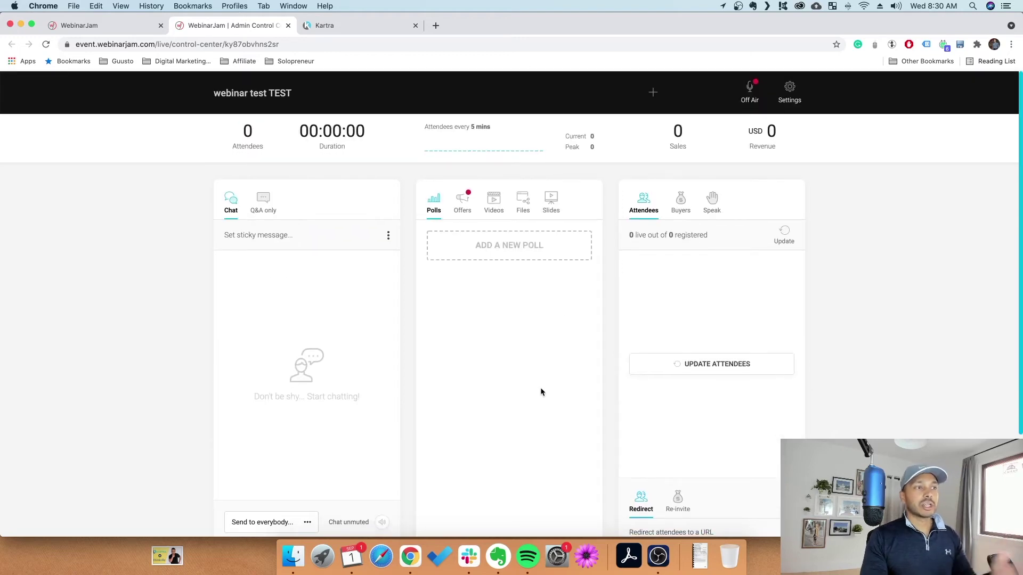
{"action": "key", "text": "super+w"}
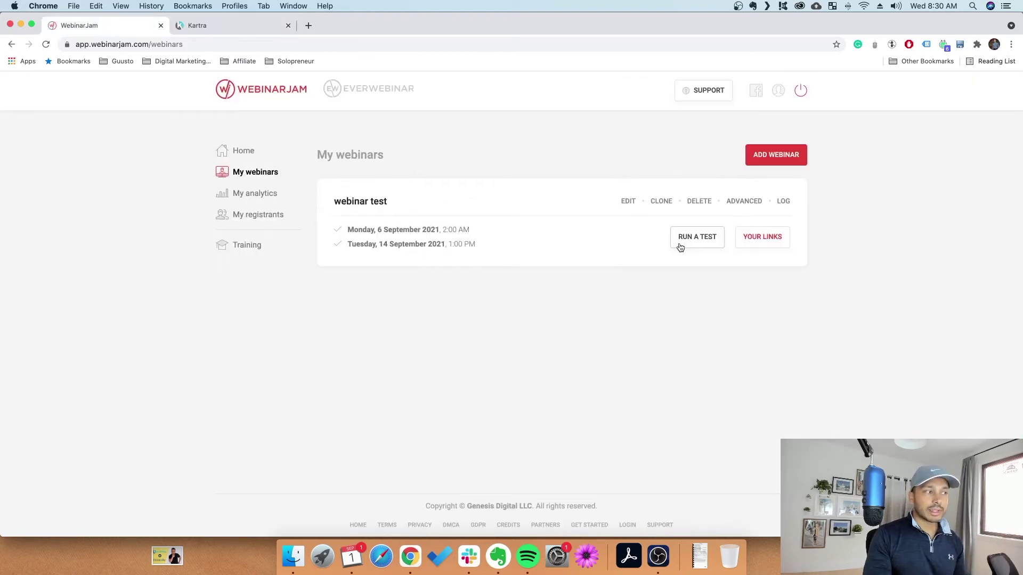
{"action": "left_click", "coordinate": [759, 240]}
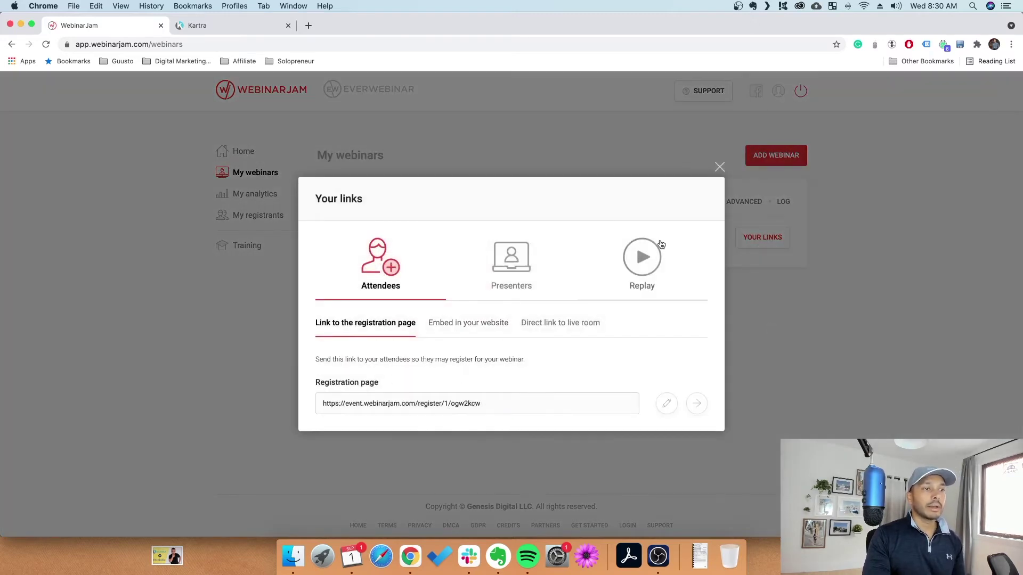
{"action": "left_click", "coordinate": [511, 261]}
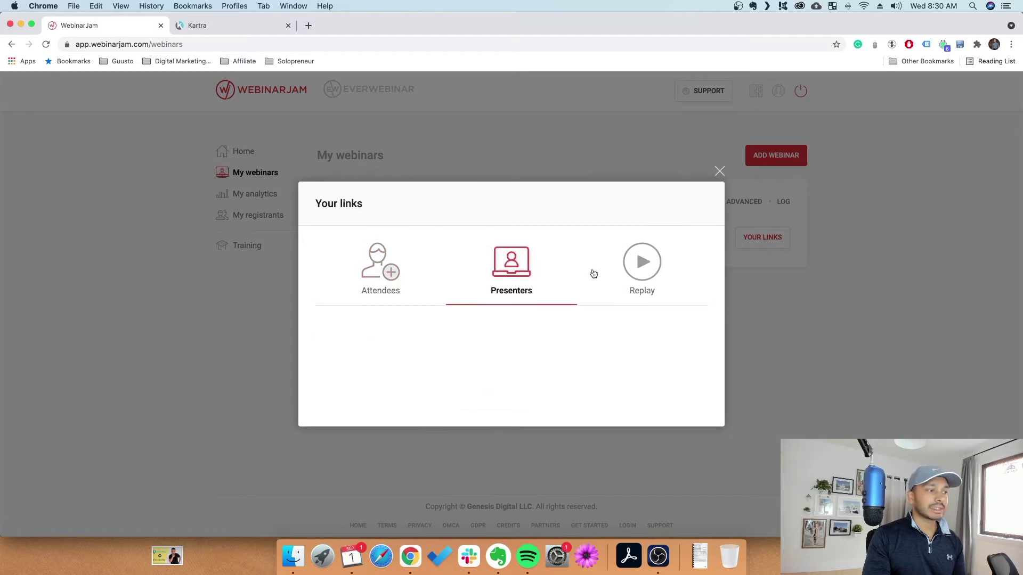
{"action": "left_click", "coordinate": [653, 267]}
{"action": "left_click", "coordinate": [400, 326]}
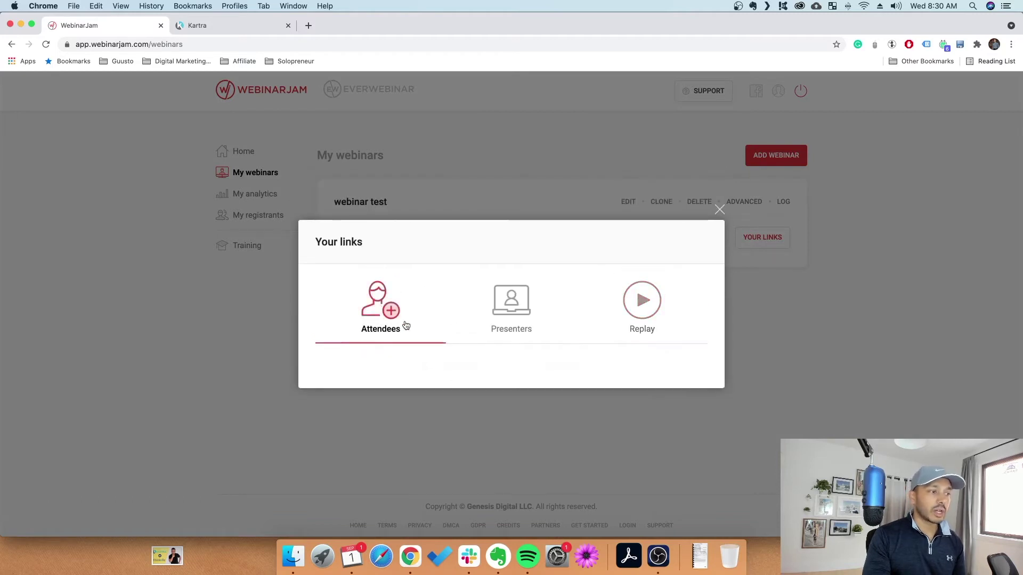
{"action": "left_click", "coordinate": [549, 329]}
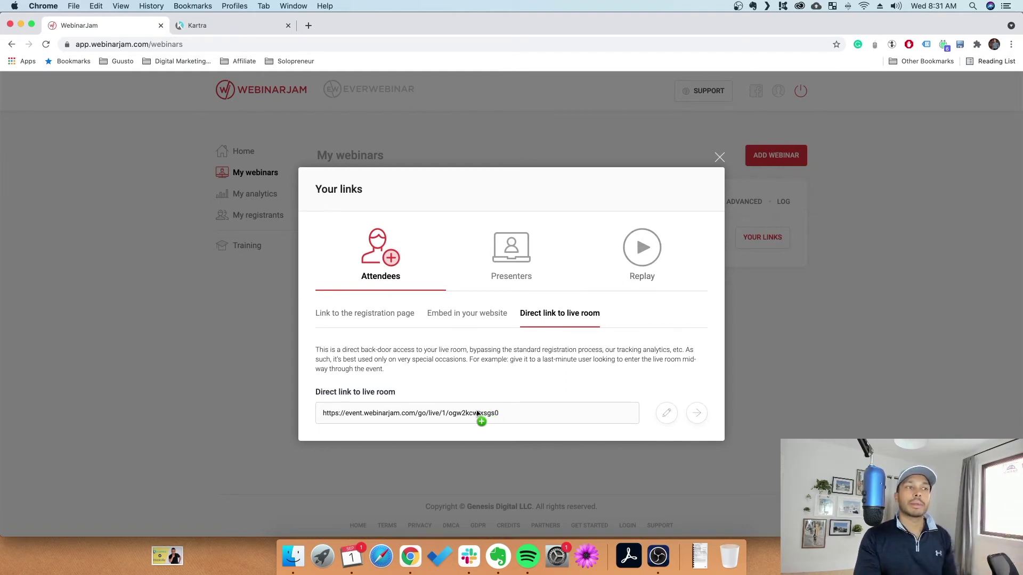
{"action": "left_click", "coordinate": [379, 313]}
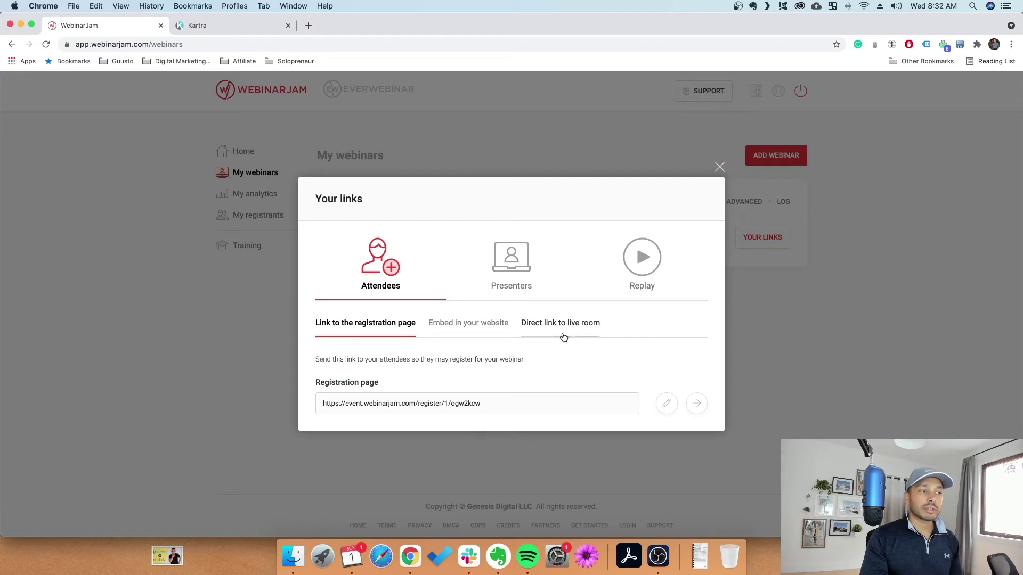
{"action": "key", "text": "Escape"}
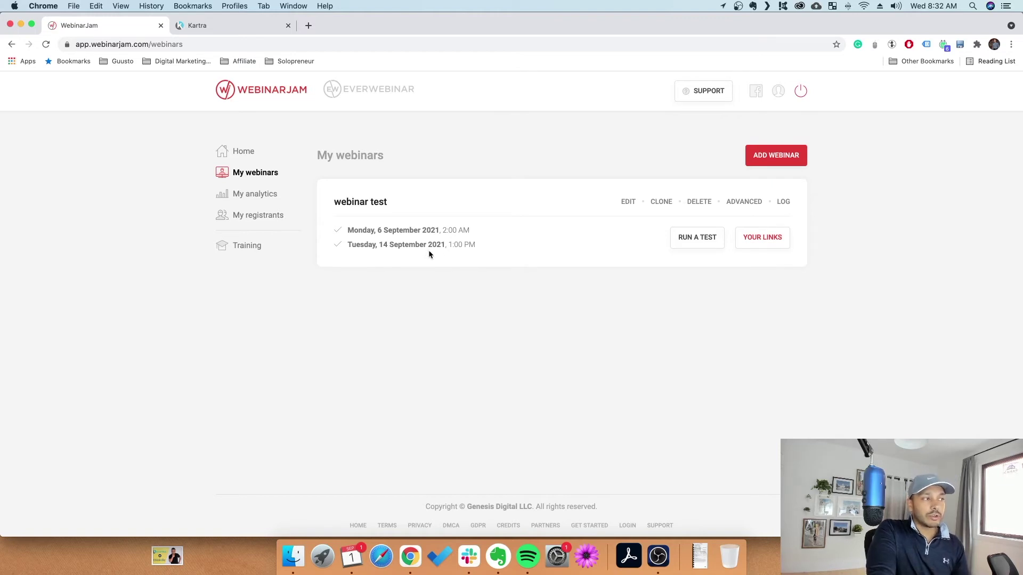
Load analytics for webinar test with All sessions and All events
{"action": "left_click", "coordinate": [266, 197]}
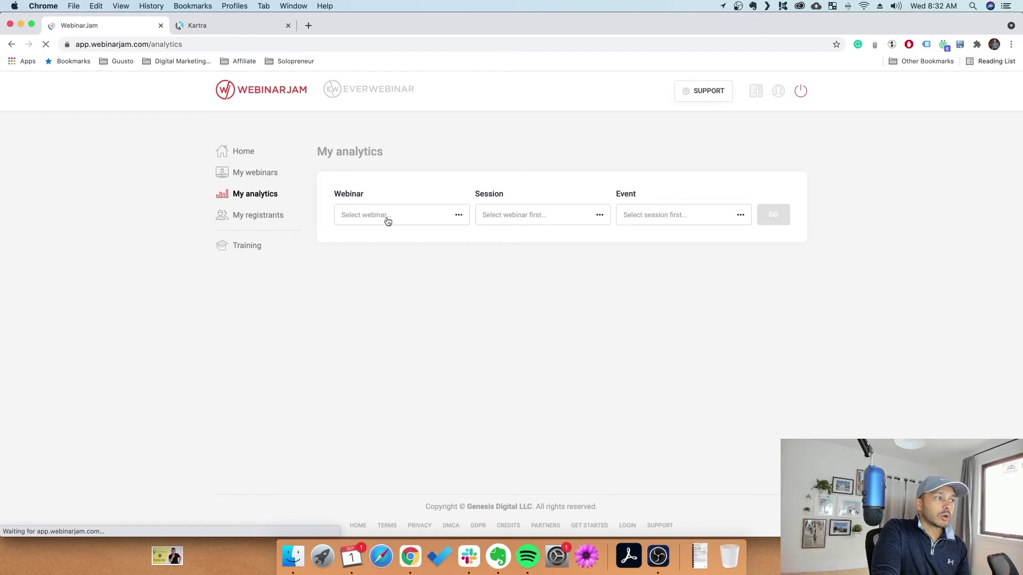
{"action": "left_click", "coordinate": [442, 219]}
{"action": "left_click", "coordinate": [395, 250]}
{"action": "left_click", "coordinate": [599, 215]}
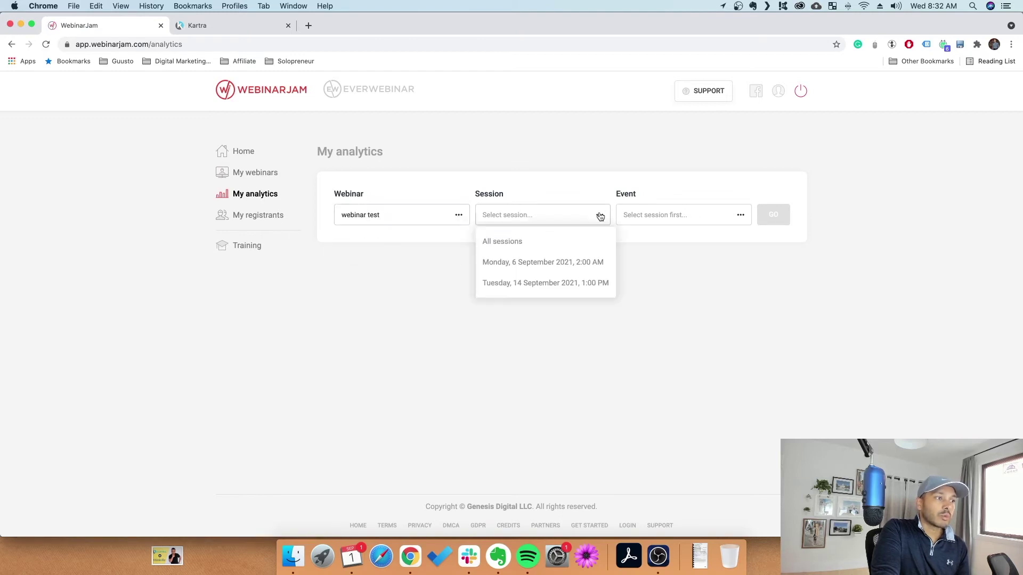
{"action": "left_click", "coordinate": [514, 244]}
{"action": "left_click", "coordinate": [692, 216]}
{"action": "left_click", "coordinate": [642, 244]}
{"action": "left_click", "coordinate": [778, 215]}
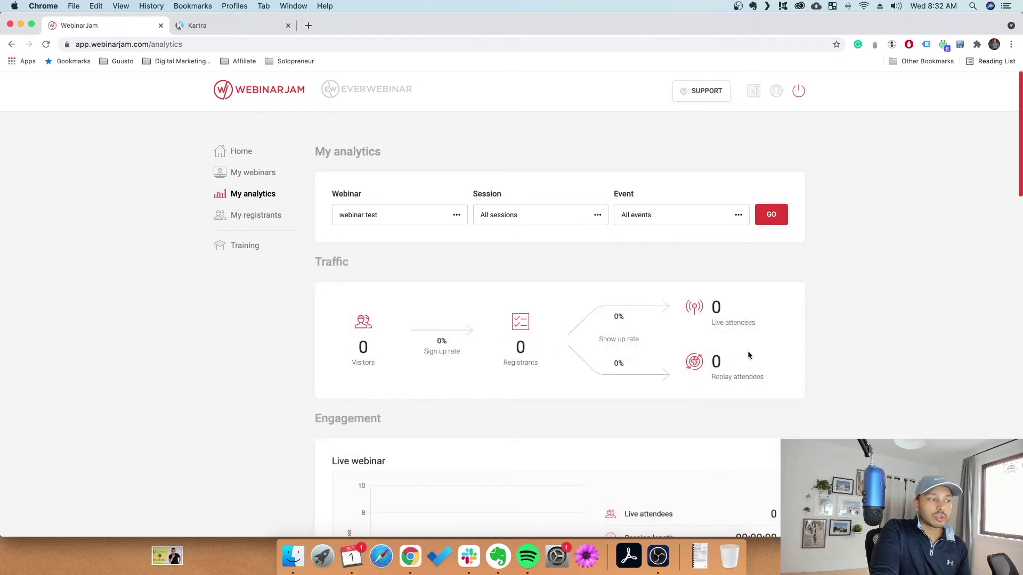
Scroll through the analytics report, then open the My registrants list
{"action": "scroll", "coordinate": [661, 357], "scroll_direction": "down", "scroll_amount": 3}
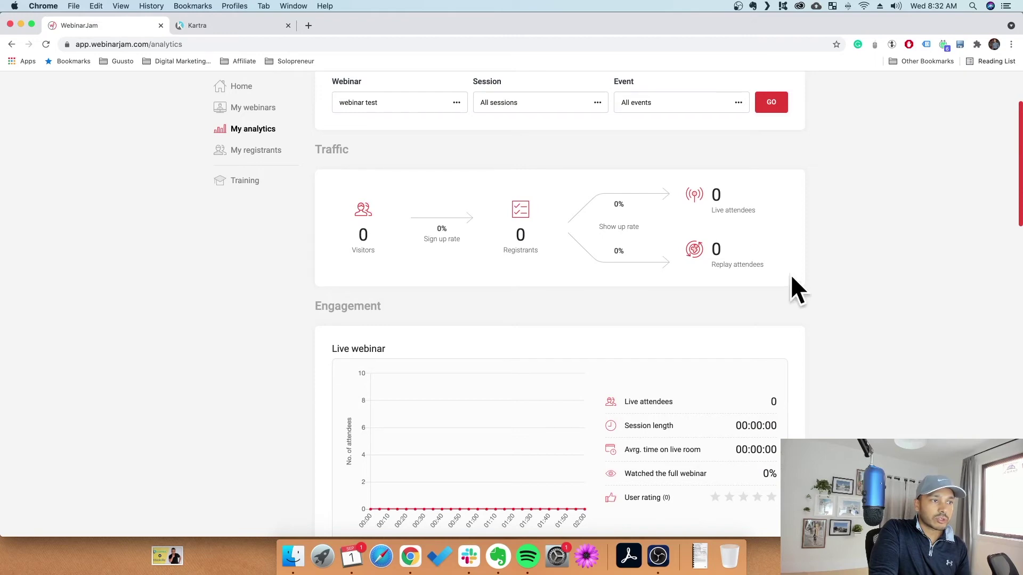
{"action": "scroll", "coordinate": [715, 239], "scroll_direction": "down", "scroll_amount": 4}
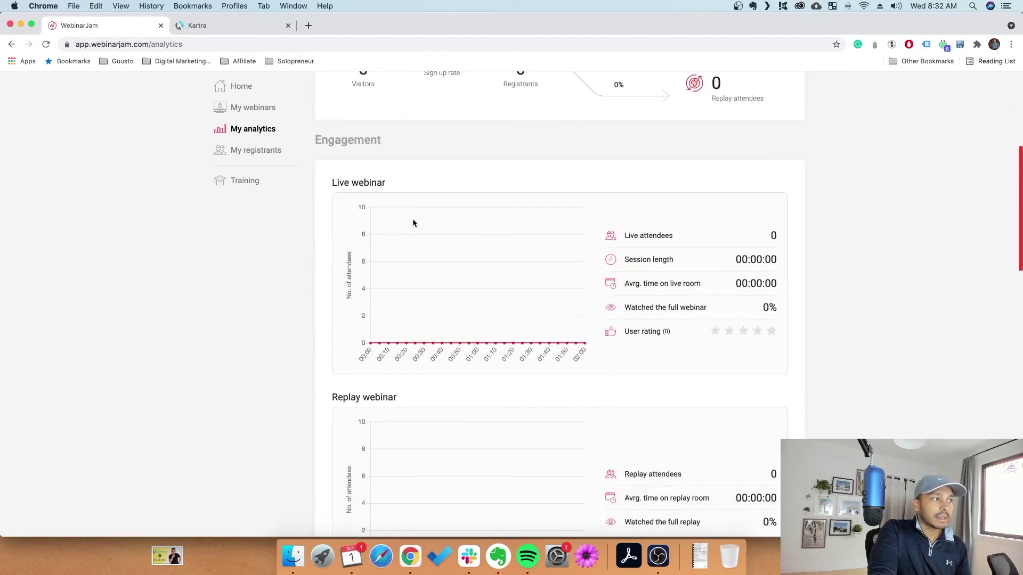
{"action": "scroll", "coordinate": [547, 312], "scroll_direction": "down", "scroll_amount": 10}
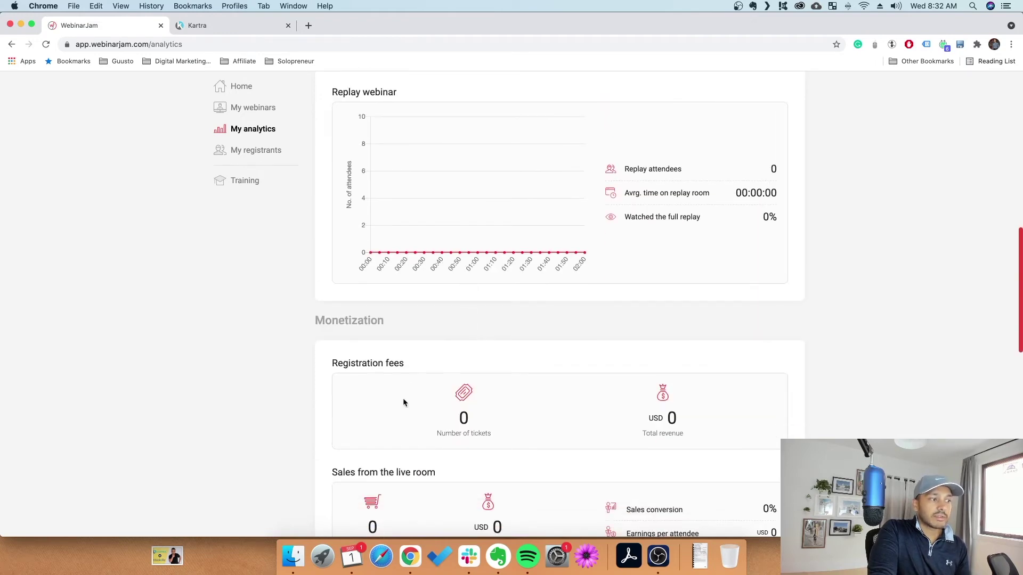
{"action": "scroll", "coordinate": [450, 400], "scroll_direction": "down", "scroll_amount": 3}
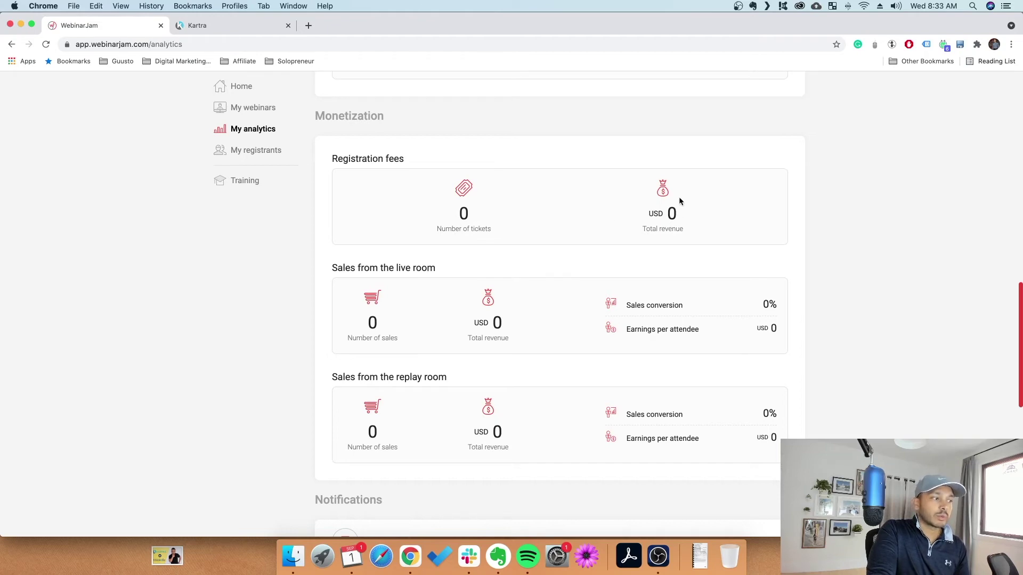
{"action": "scroll", "coordinate": [496, 442], "scroll_direction": "down", "scroll_amount": 10}
{"action": "scroll", "coordinate": [542, 347], "scroll_direction": "up", "scroll_amount": 15}
{"action": "left_click", "coordinate": [287, 221]}
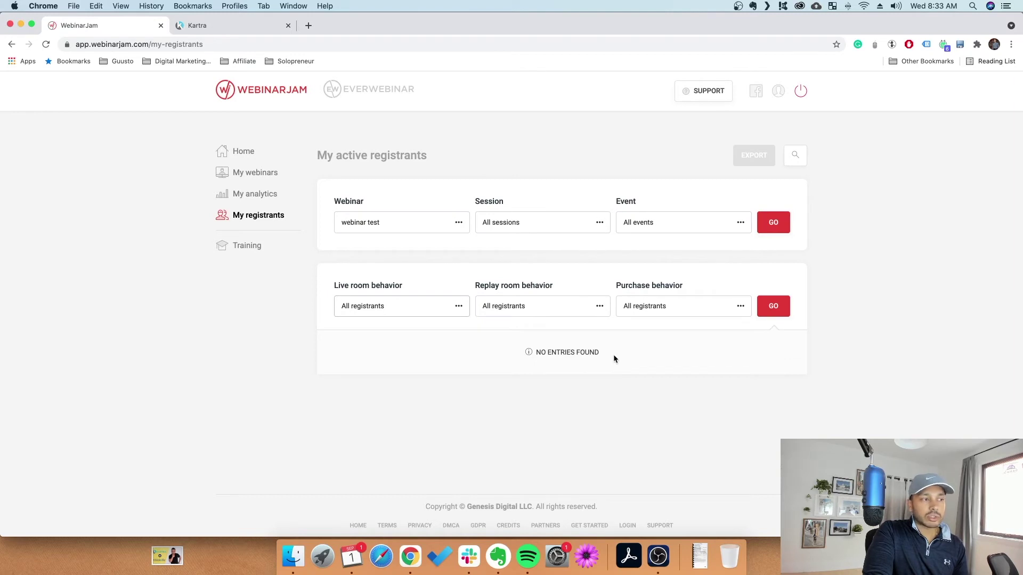
Look over the Live room behavior filter options and close them without changing anything
{"action": "left_click", "coordinate": [432, 307]}
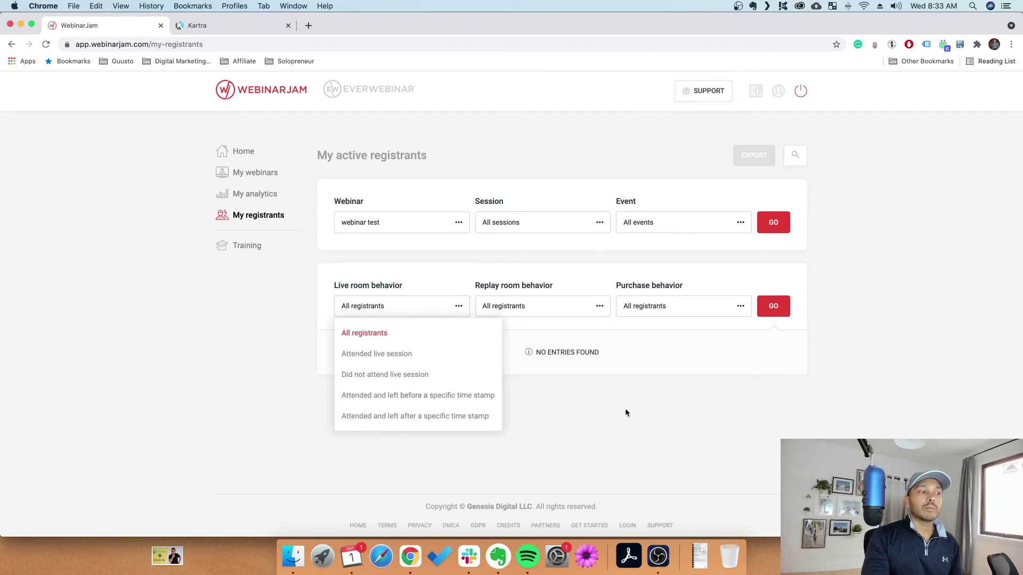
{"action": "left_click", "coordinate": [424, 332]}
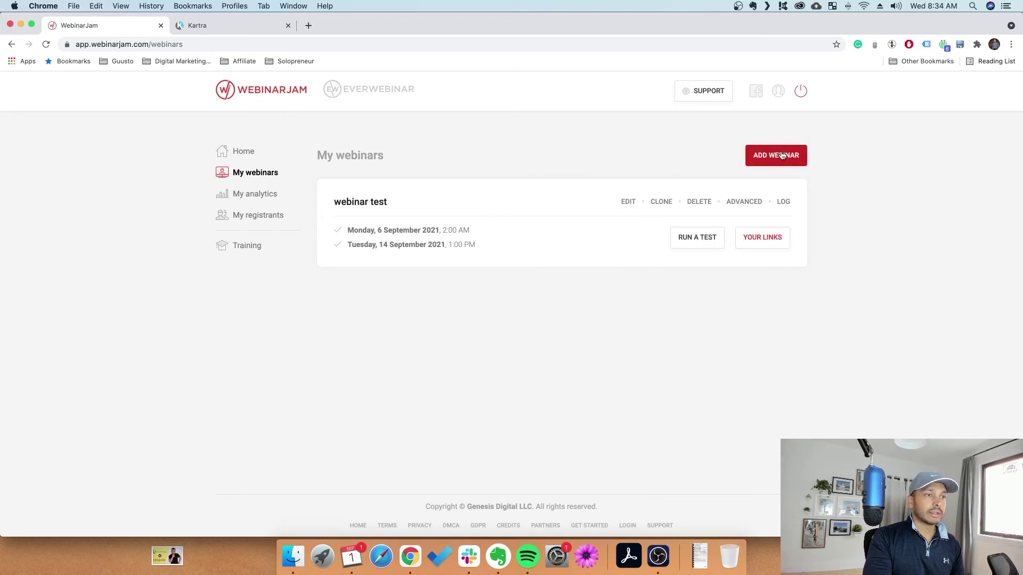
Start a new webinar with Full configuration, scheduled for later
{"action": "left_click", "coordinate": [781, 155]}
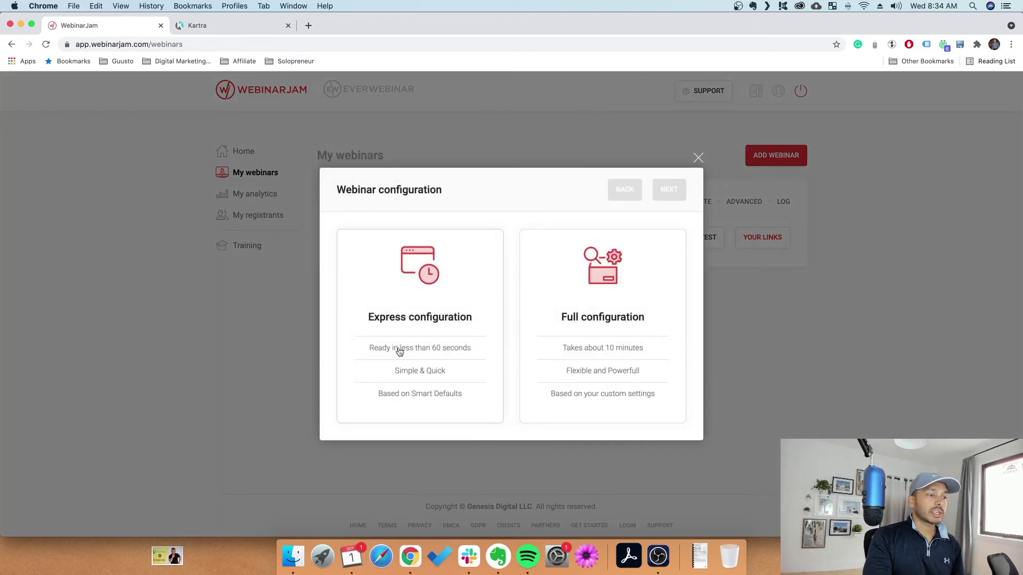
{"action": "left_click", "coordinate": [625, 335]}
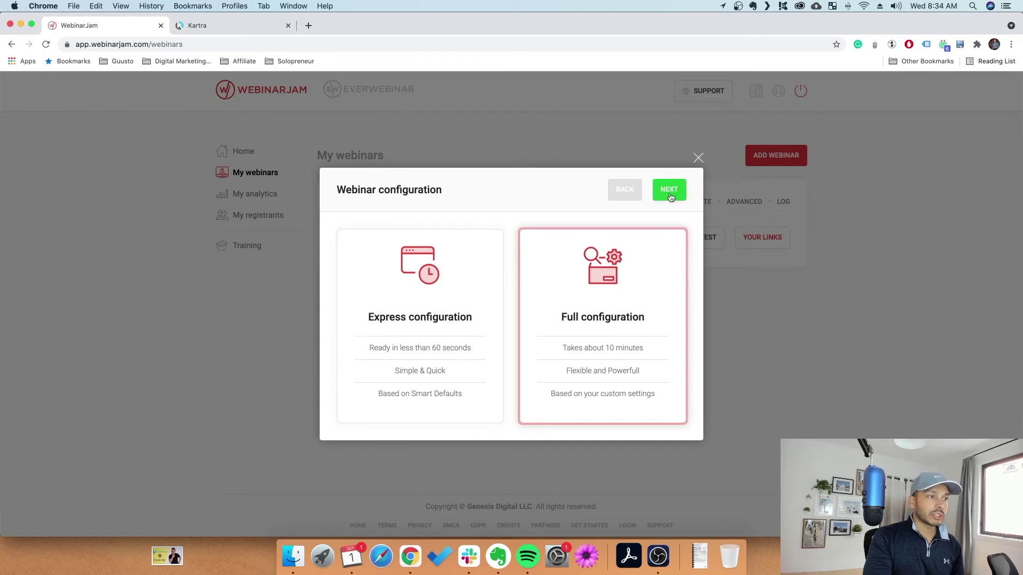
{"action": "left_click", "coordinate": [669, 191]}
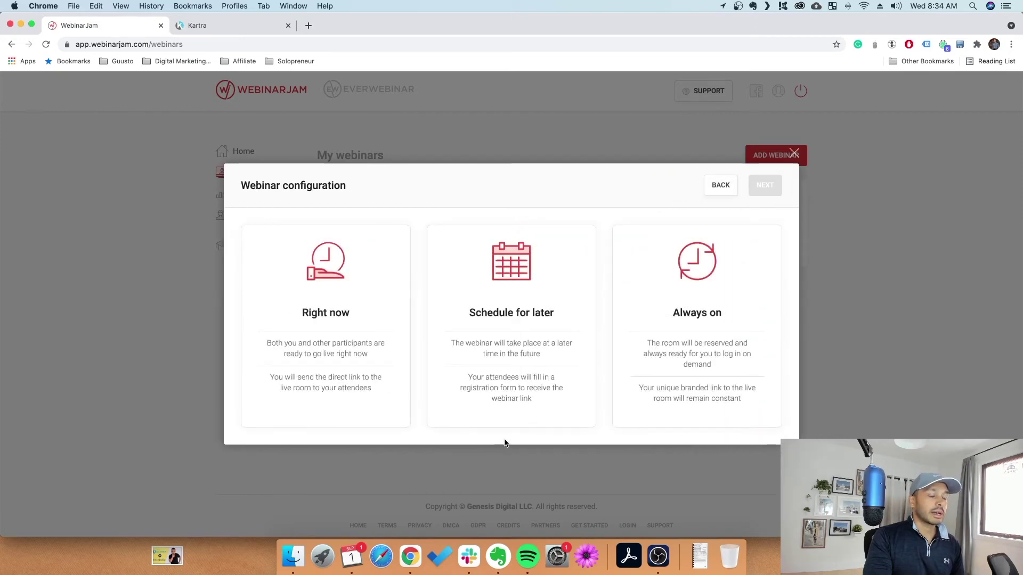
{"action": "left_click", "coordinate": [521, 296]}
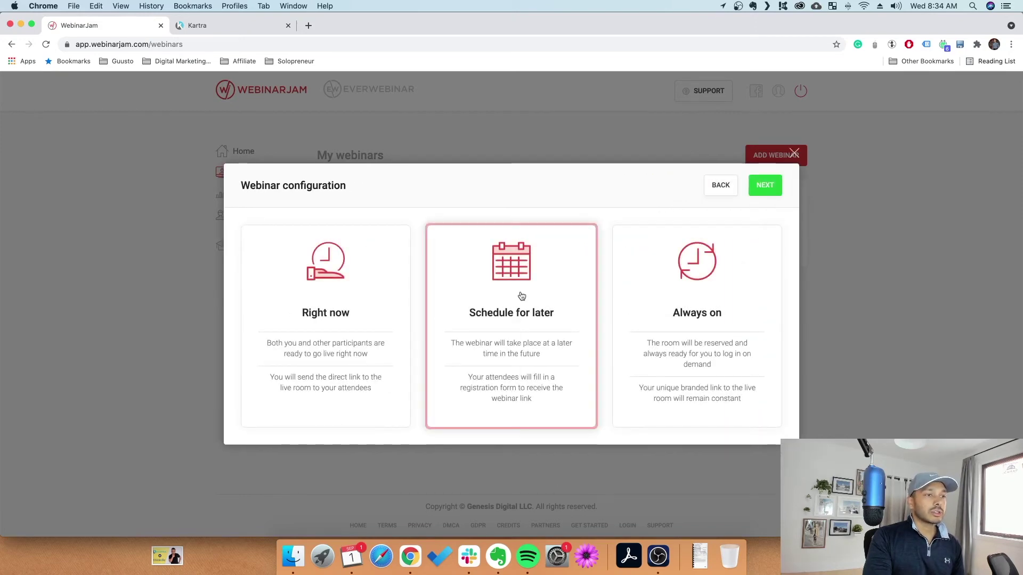
{"action": "left_click", "coordinate": [765, 185]}
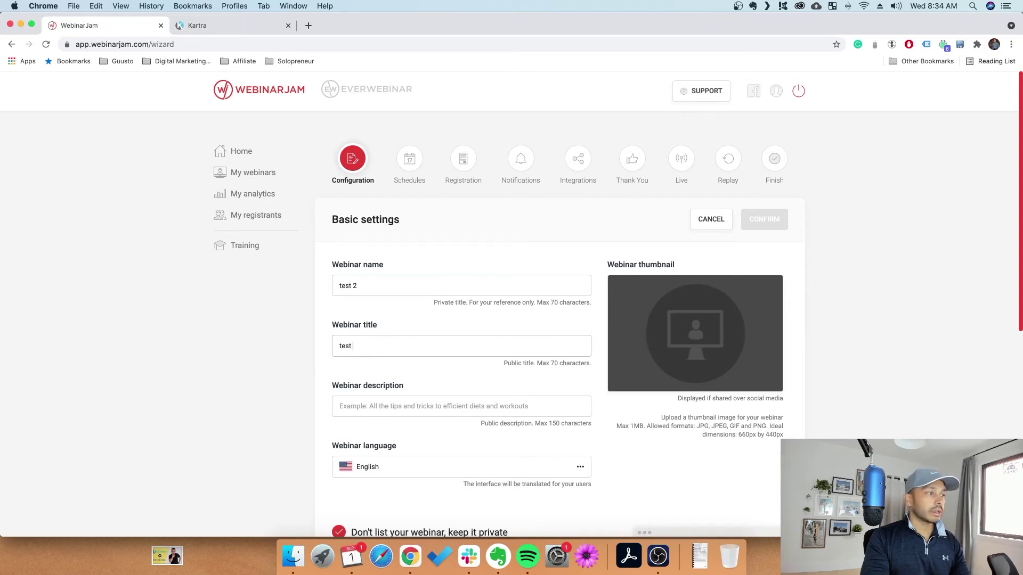
Enter 'test 2' as name, title and description, and open the On-Demand portal in a new tab
{"action": "type", "text": "test 2"}
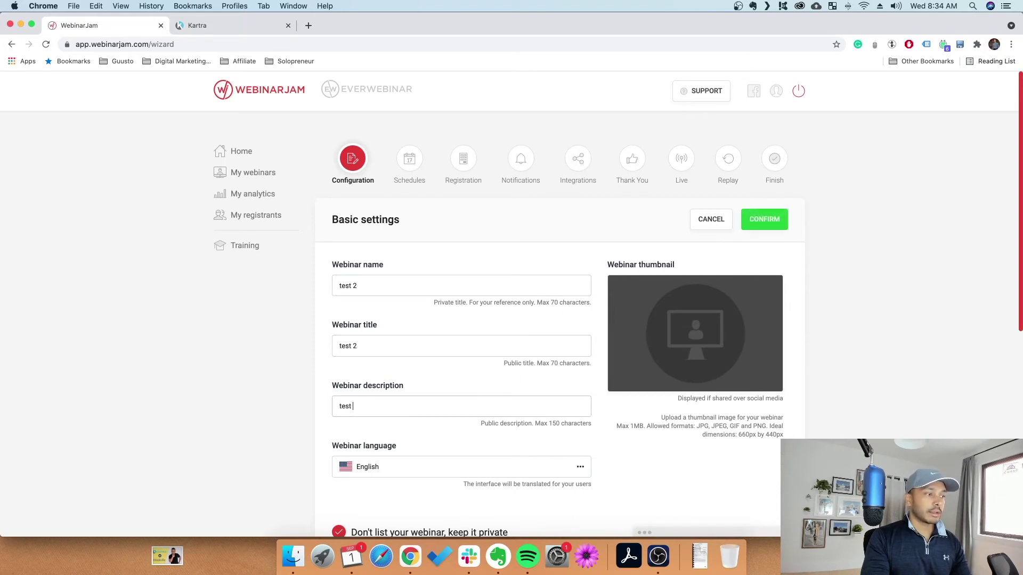
{"action": "scroll", "coordinate": [625, 450], "scroll_direction": "down", "scroll_amount": 2}
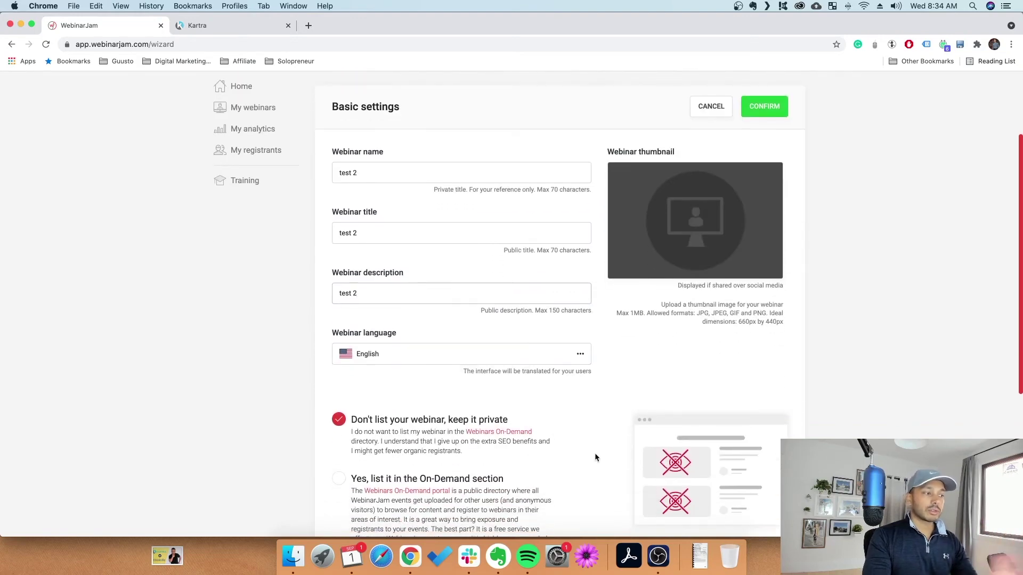
{"action": "scroll", "coordinate": [586, 453], "scroll_direction": "down", "scroll_amount": 3}
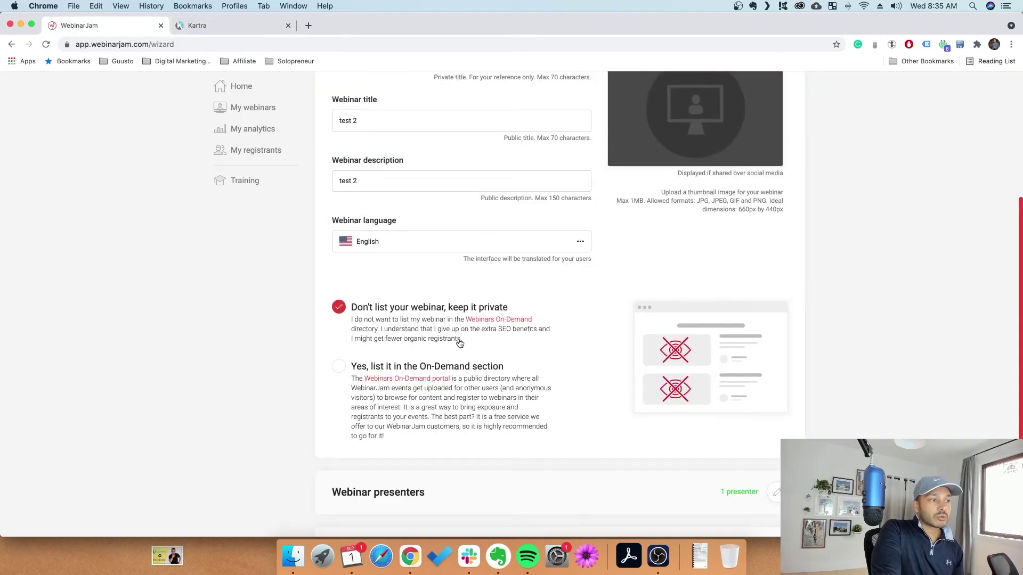
{"action": "left_click", "coordinate": [429, 379]}
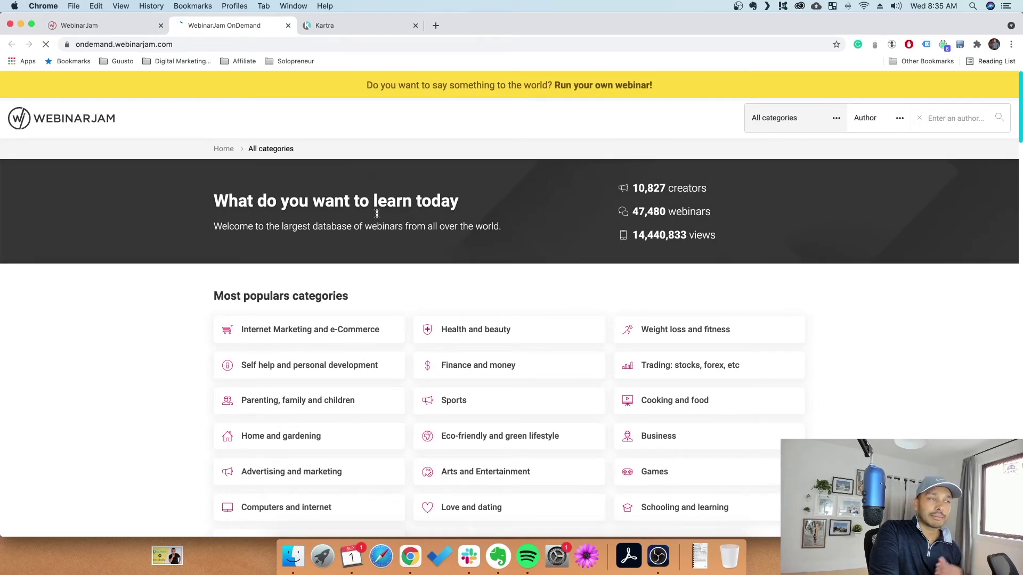
Browse the public OnDemand webinar directory, then return to the WebinarJam wizard tab
{"action": "scroll", "coordinate": [445, 297], "scroll_direction": "down", "scroll_amount": 10}
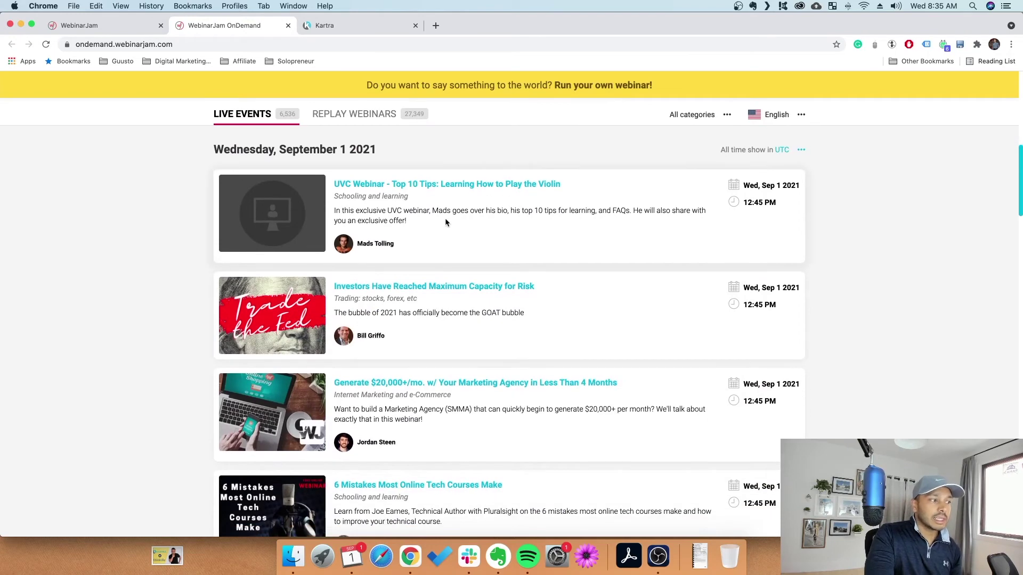
{"action": "scroll", "coordinate": [482, 372], "scroll_direction": "down", "scroll_amount": 4}
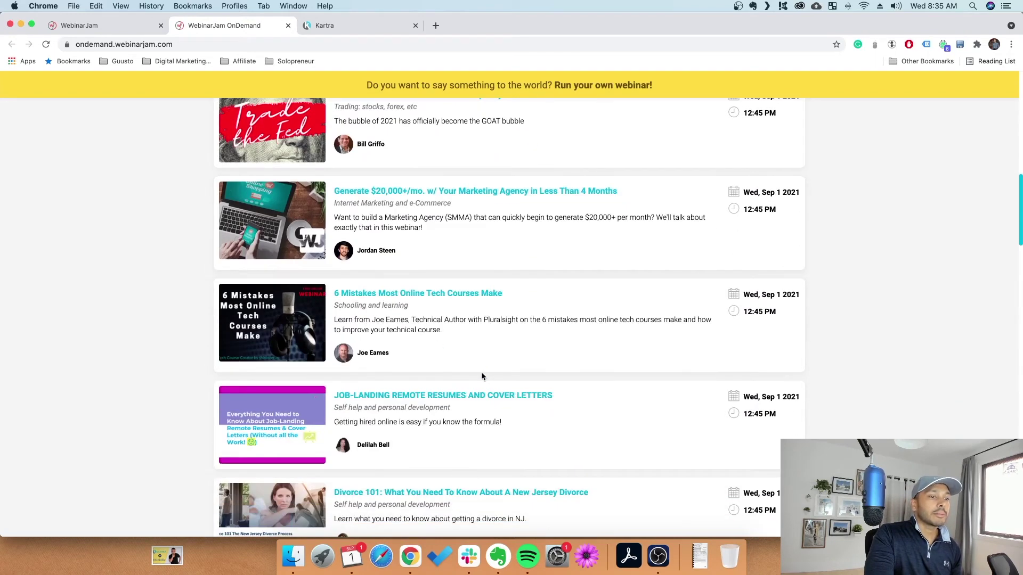
{"action": "scroll", "coordinate": [472, 329], "scroll_direction": "up", "scroll_amount": 15}
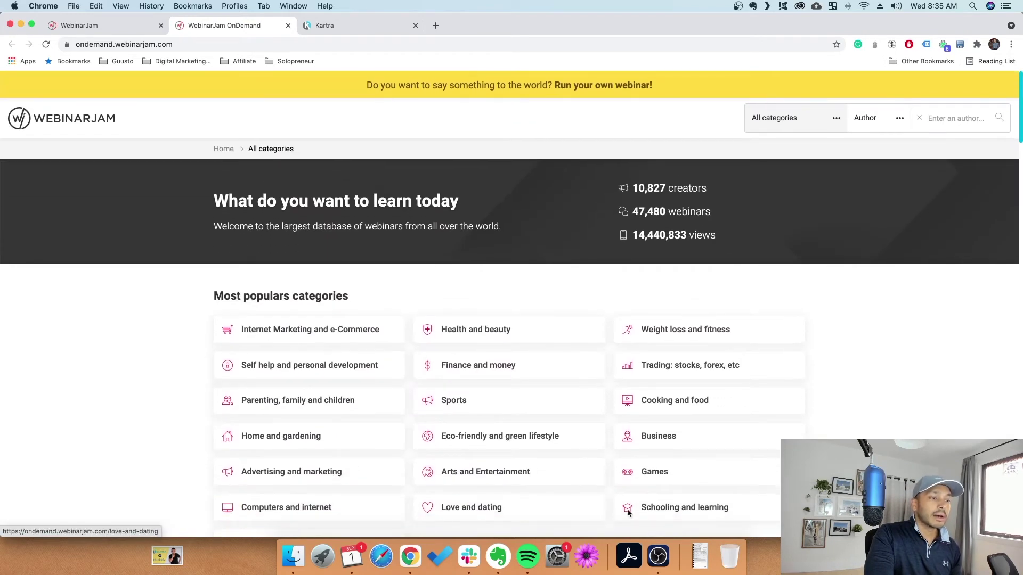
{"action": "scroll", "coordinate": [597, 394], "scroll_direction": "down", "scroll_amount": 1}
{"action": "left_click", "coordinate": [111, 22]}
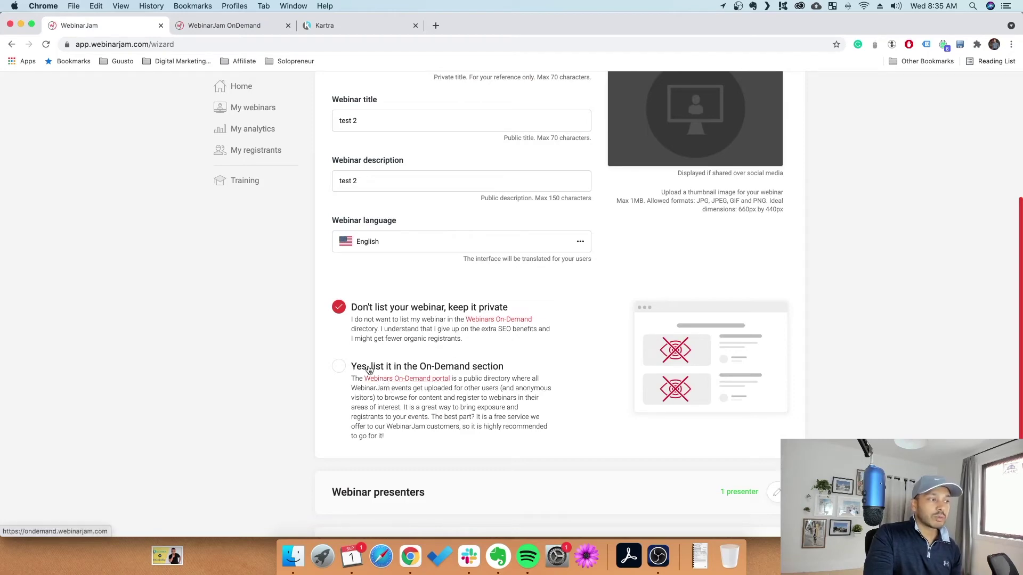
Keep the webinar private, unlisted from On-Demand, and review the single presenter
{"action": "left_click", "coordinate": [428, 366]}
{"action": "scroll", "coordinate": [502, 415], "scroll_direction": "down", "scroll_amount": 3}
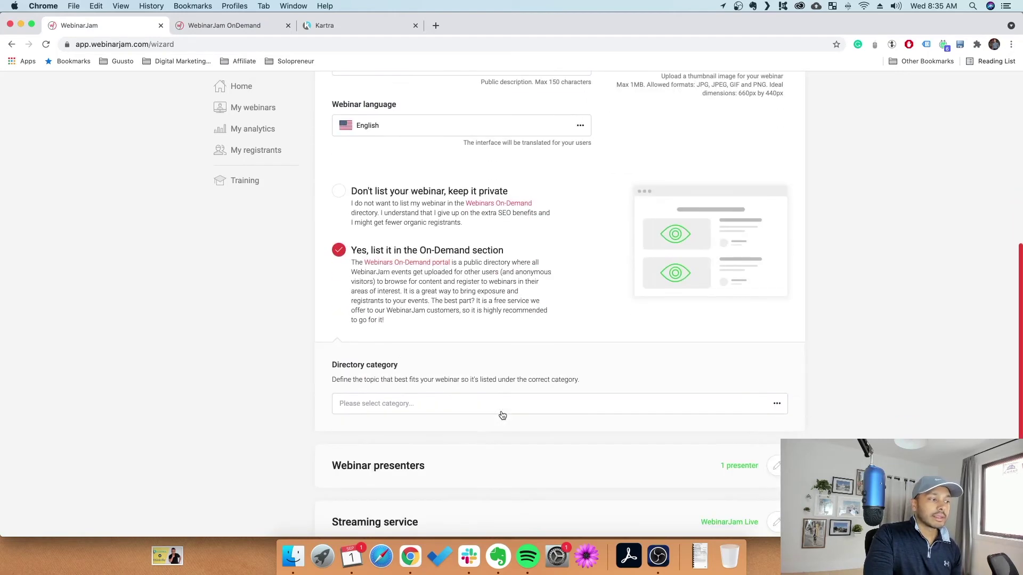
{"action": "left_click", "coordinate": [380, 192]}
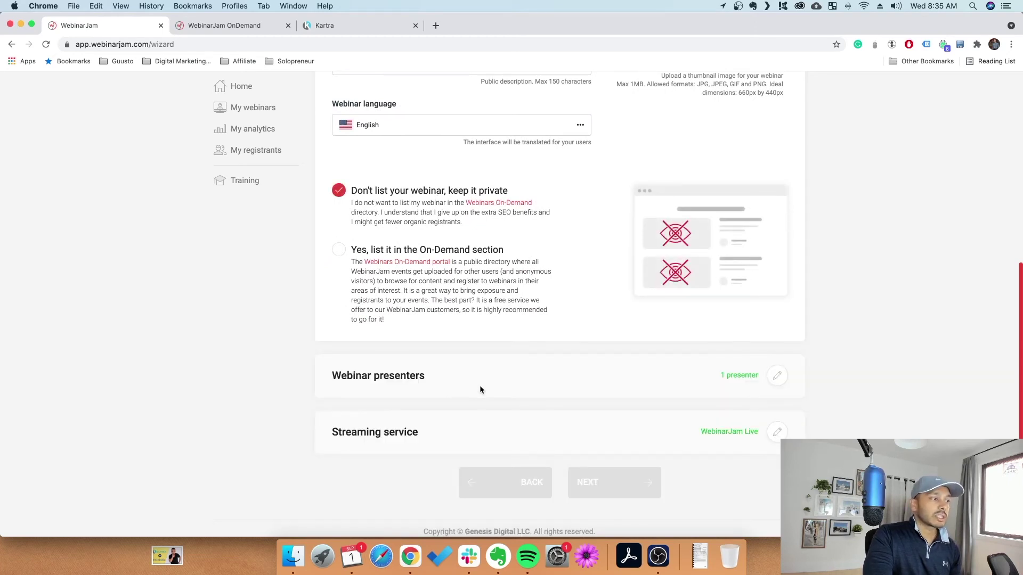
{"action": "left_click", "coordinate": [775, 376]}
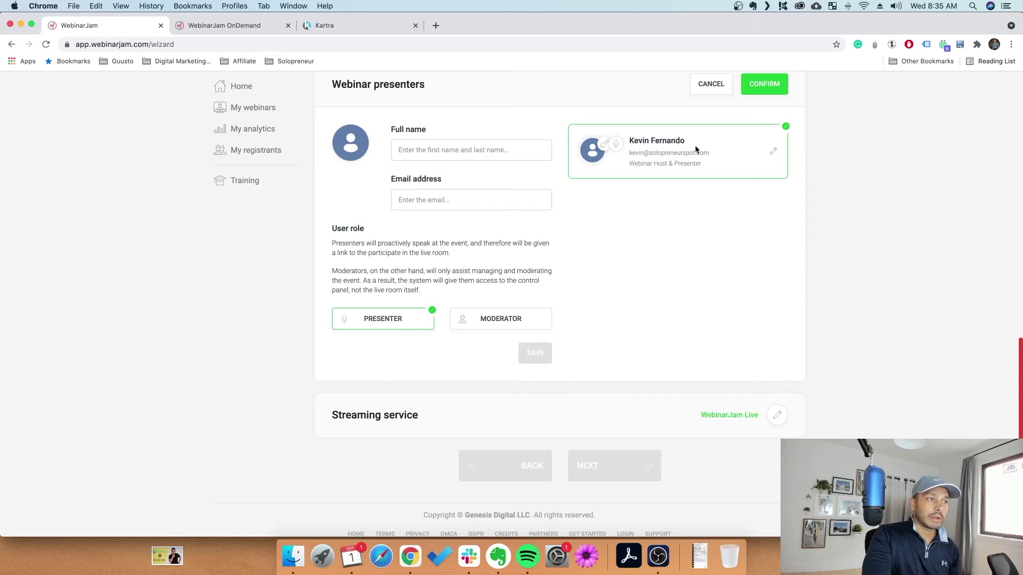
{"action": "scroll", "coordinate": [647, 293], "scroll_direction": "down", "scroll_amount": 1}
Set the streaming service to WebinarJam Live after trying YouTube Live, and confirm it
{"action": "left_click", "coordinate": [777, 407]}
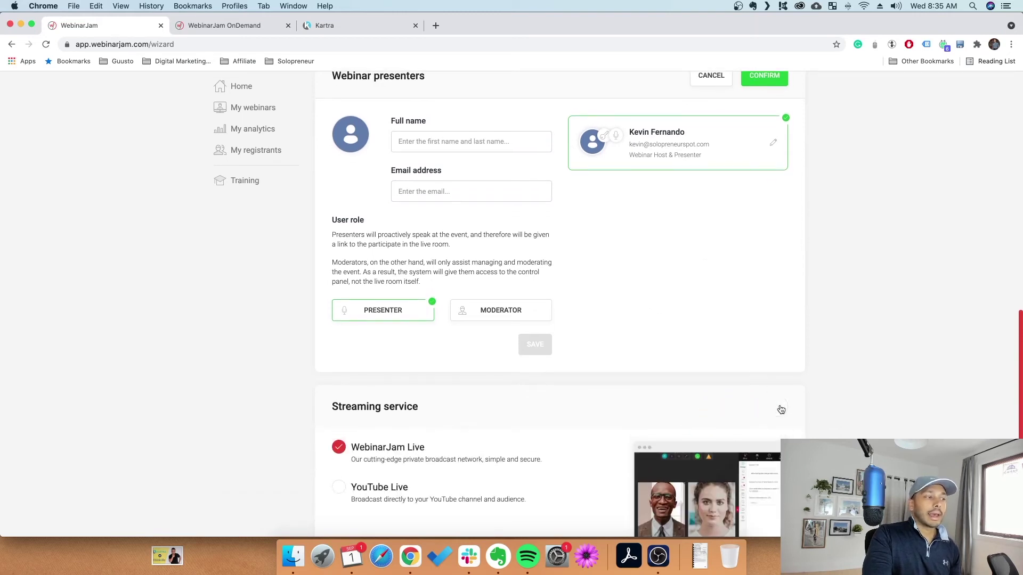
{"action": "scroll", "coordinate": [526, 410], "scroll_direction": "down", "scroll_amount": 3}
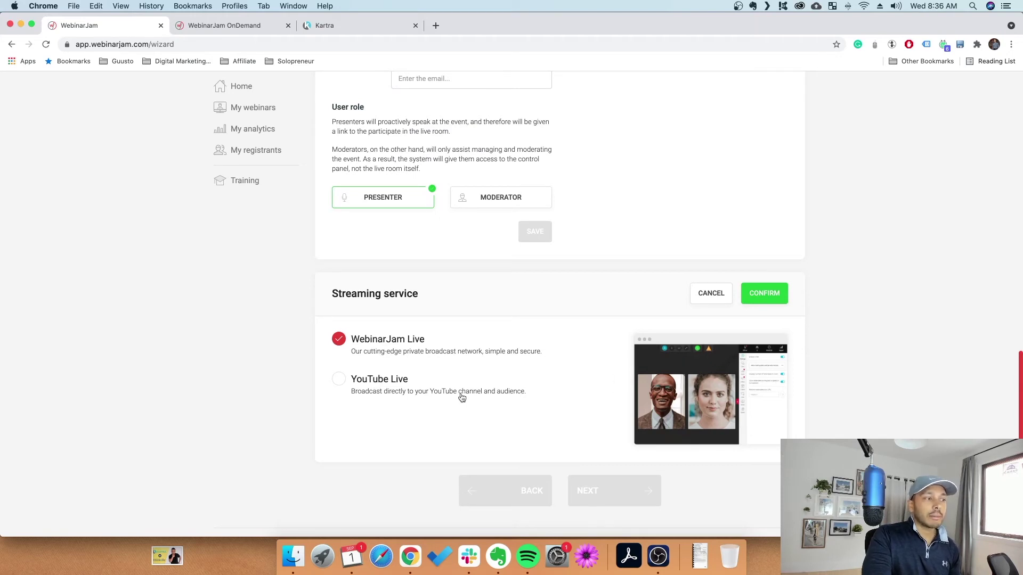
{"action": "left_click", "coordinate": [381, 377]}
{"action": "scroll", "coordinate": [418, 388], "scroll_direction": "down", "scroll_amount": 3}
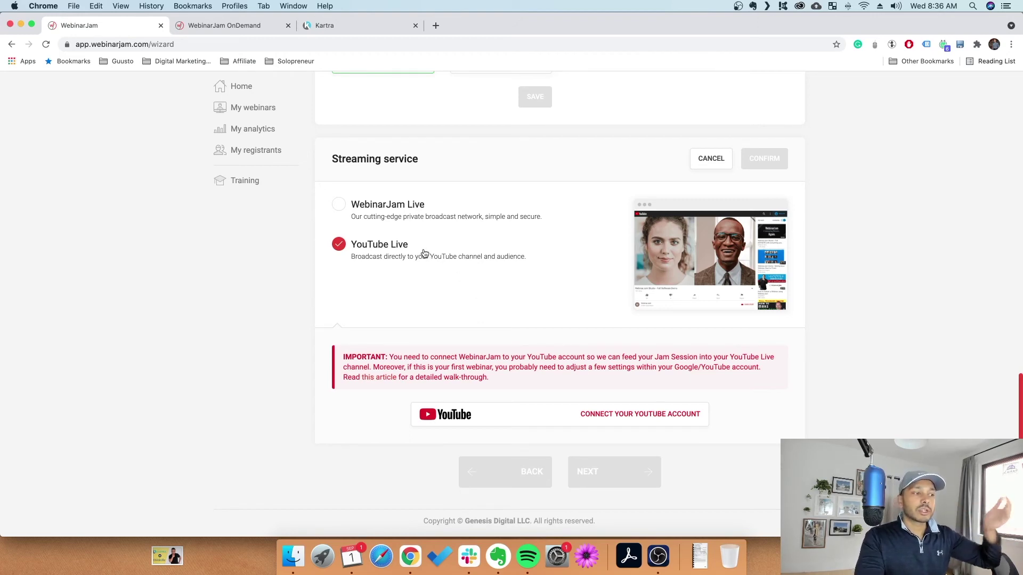
{"action": "left_click", "coordinate": [404, 223]}
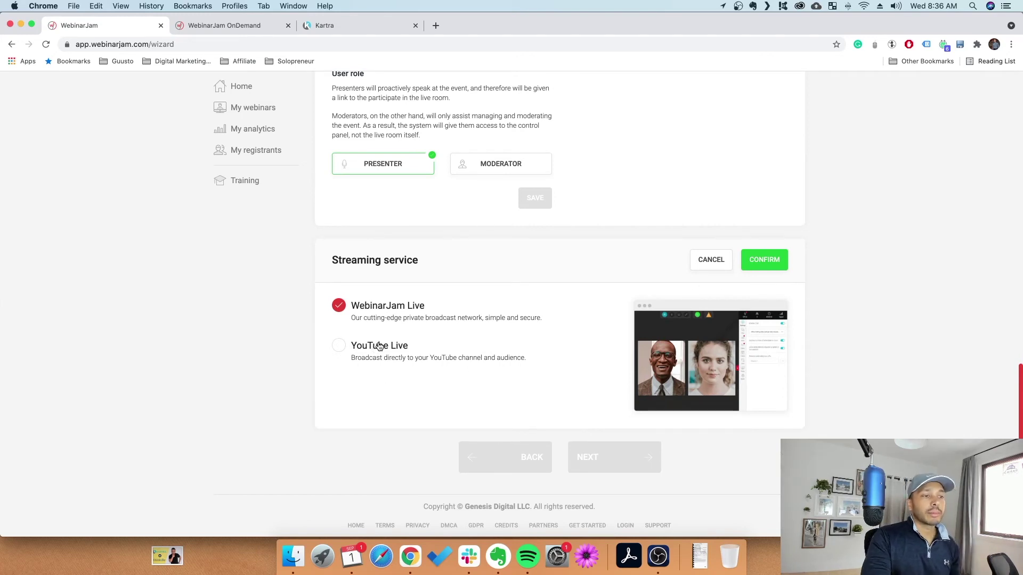
{"action": "left_click", "coordinate": [768, 261]}
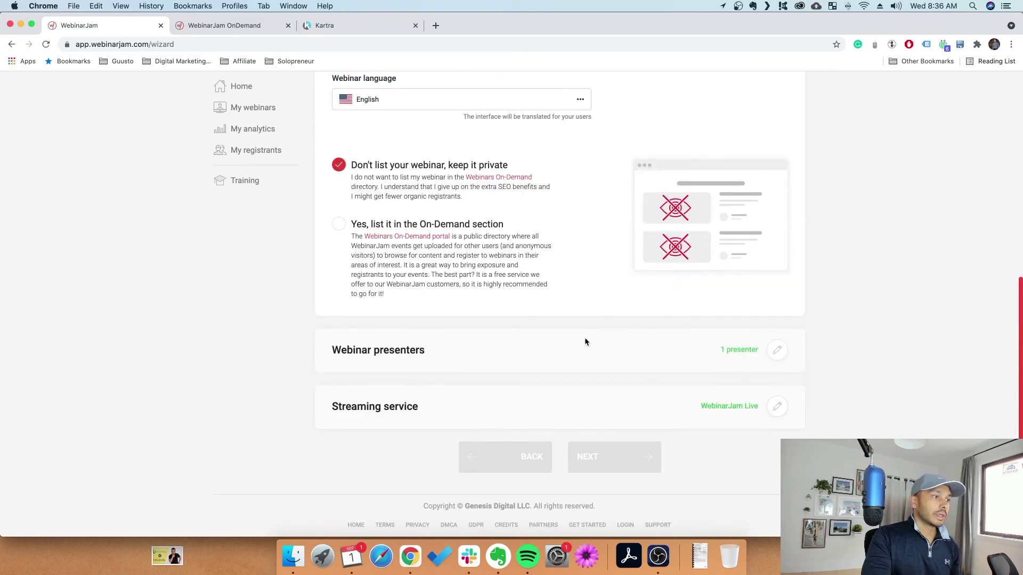
{"action": "scroll", "coordinate": [577, 334], "scroll_direction": "up", "scroll_amount": 5}
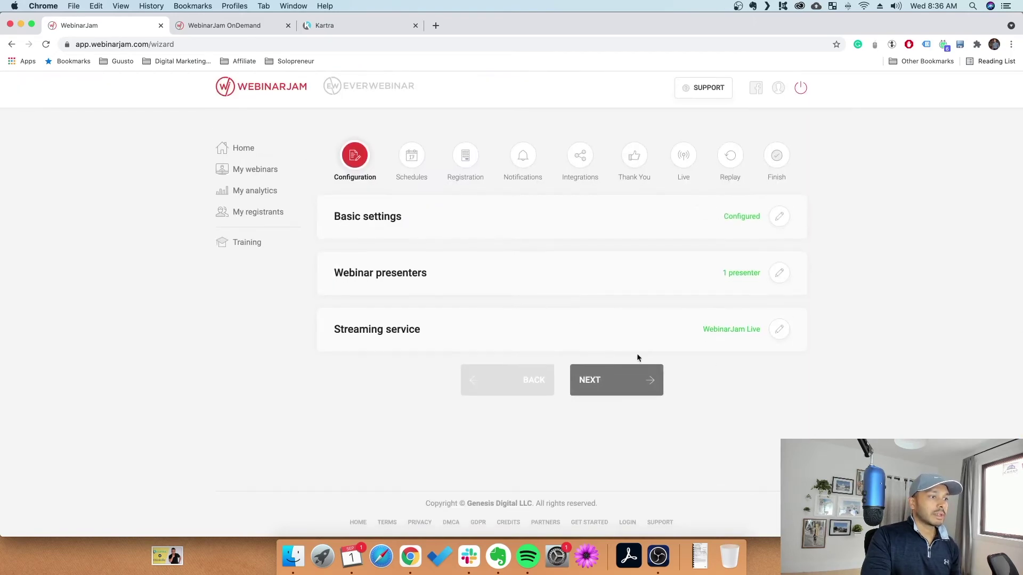
Save the basic settings and set the session to September 14 at 02:00 AM
{"action": "left_click", "coordinate": [639, 376]}
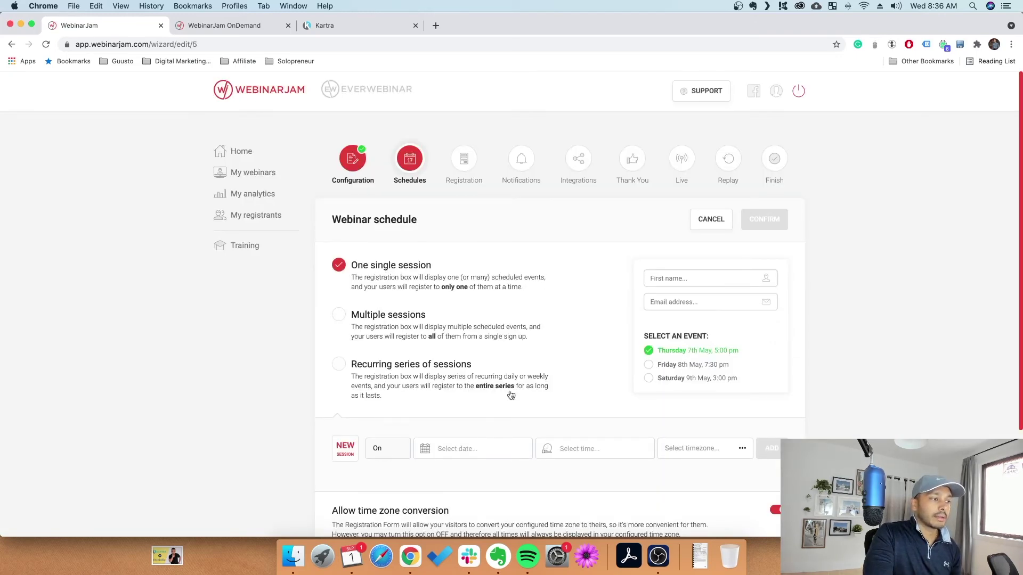
{"action": "scroll", "coordinate": [511, 394], "scroll_direction": "down", "scroll_amount": 3}
{"action": "left_click", "coordinate": [458, 384]}
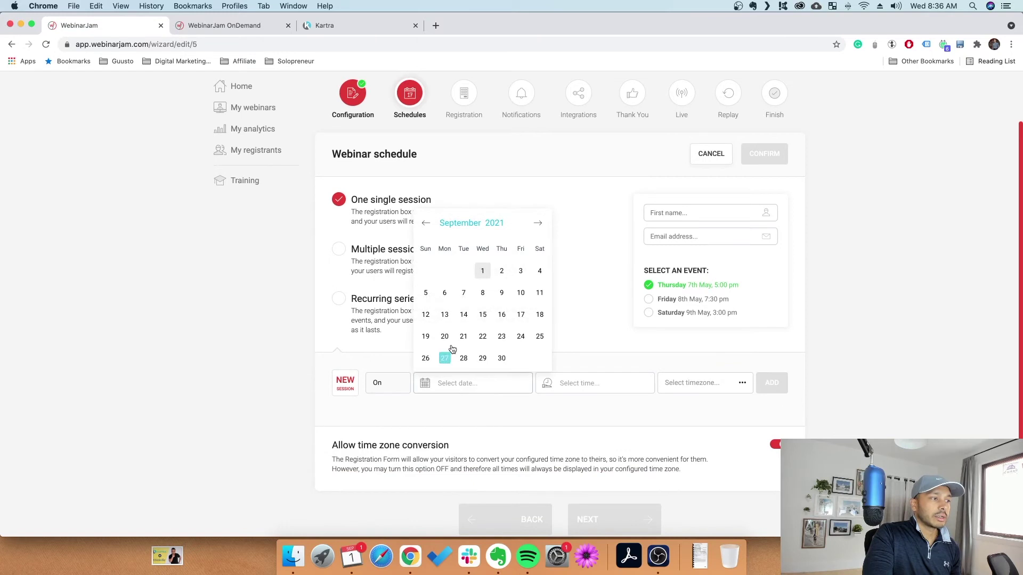
{"action": "left_click", "coordinate": [468, 315]}
{"action": "left_click", "coordinate": [607, 393]}
{"action": "left_click", "coordinate": [578, 312]}
{"action": "left_click", "coordinate": [551, 313]}
{"action": "left_click", "coordinate": [635, 423]}
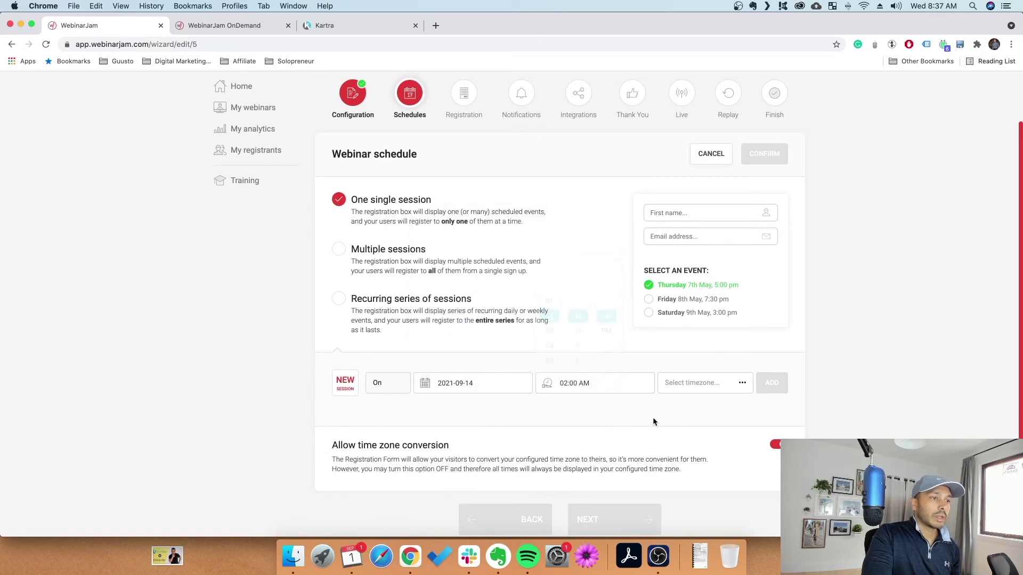
Choose Eastern Time, add the session and confirm the schedule to reach Registration
{"action": "left_click", "coordinate": [705, 385]}
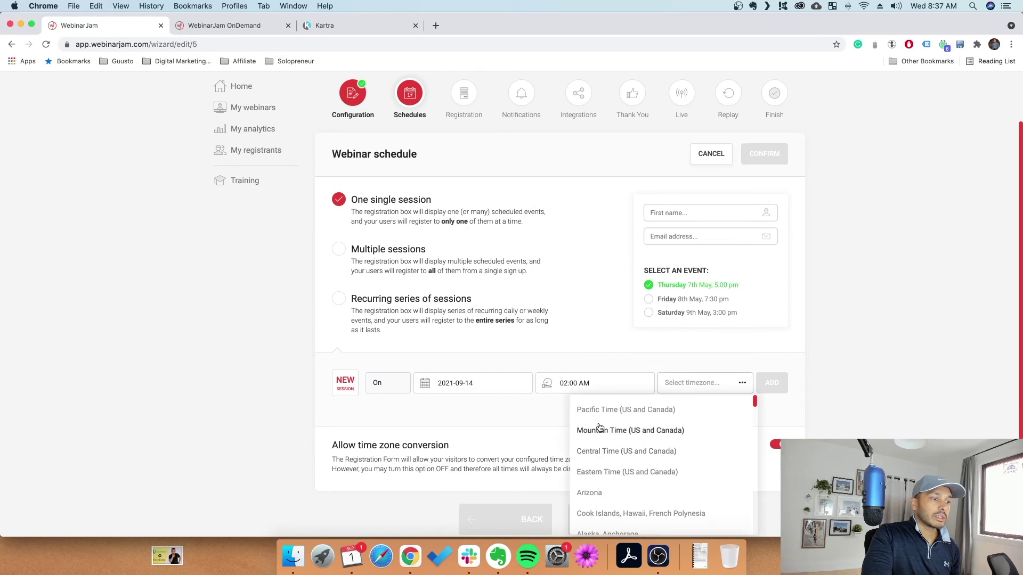
{"action": "left_click", "coordinate": [600, 472]}
{"action": "left_click", "coordinate": [766, 383]}
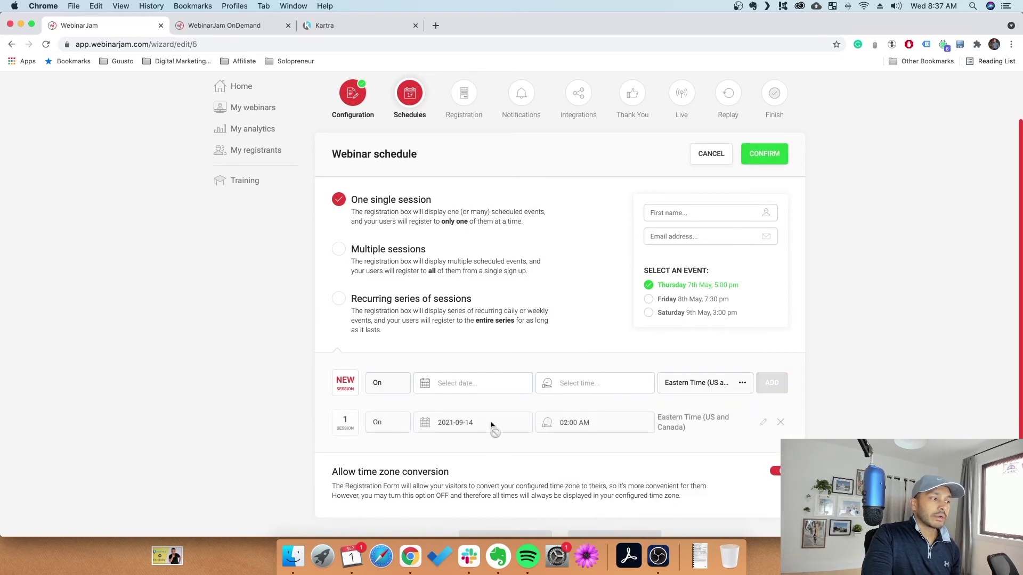
{"action": "scroll", "coordinate": [490, 425], "scroll_direction": "down", "scroll_amount": 3}
{"action": "scroll", "coordinate": [764, 228], "scroll_direction": "up", "scroll_amount": 5}
{"action": "left_click", "coordinate": [764, 228]}
{"action": "left_click", "coordinate": [612, 274]}
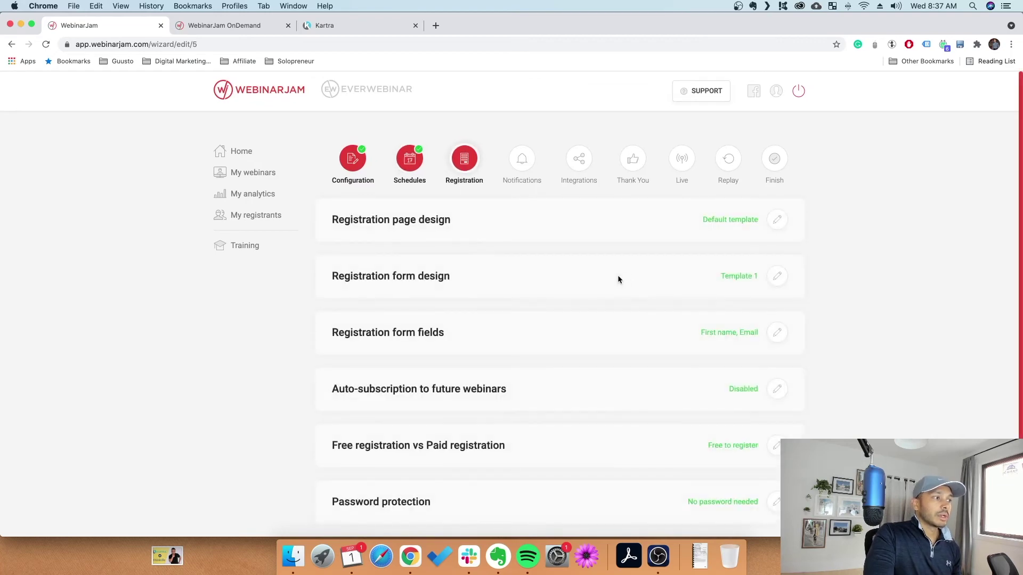
Keep the default registration page design template
{"action": "left_click", "coordinate": [776, 221]}
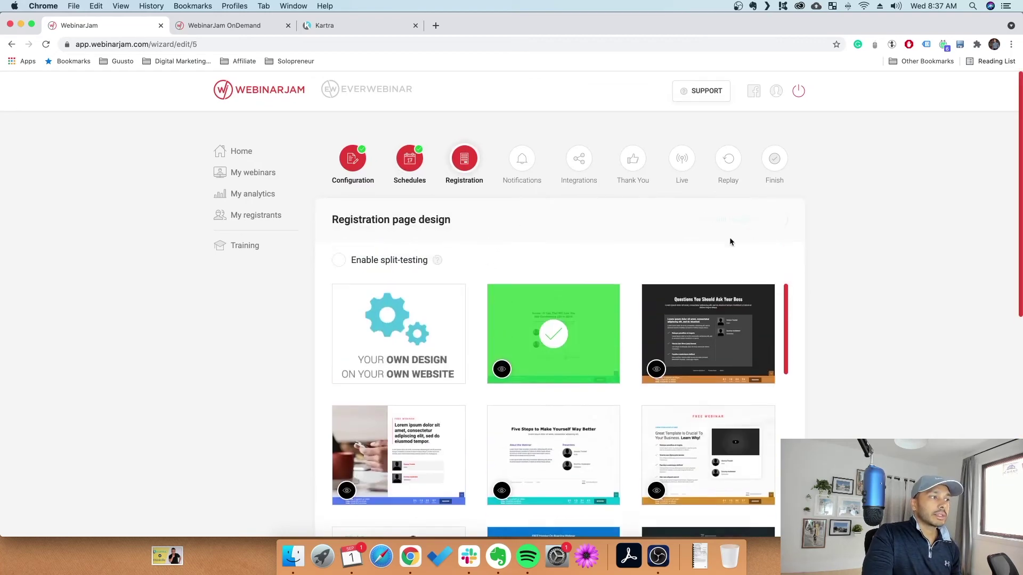
{"action": "scroll", "coordinate": [542, 345], "scroll_direction": "down", "scroll_amount": 3}
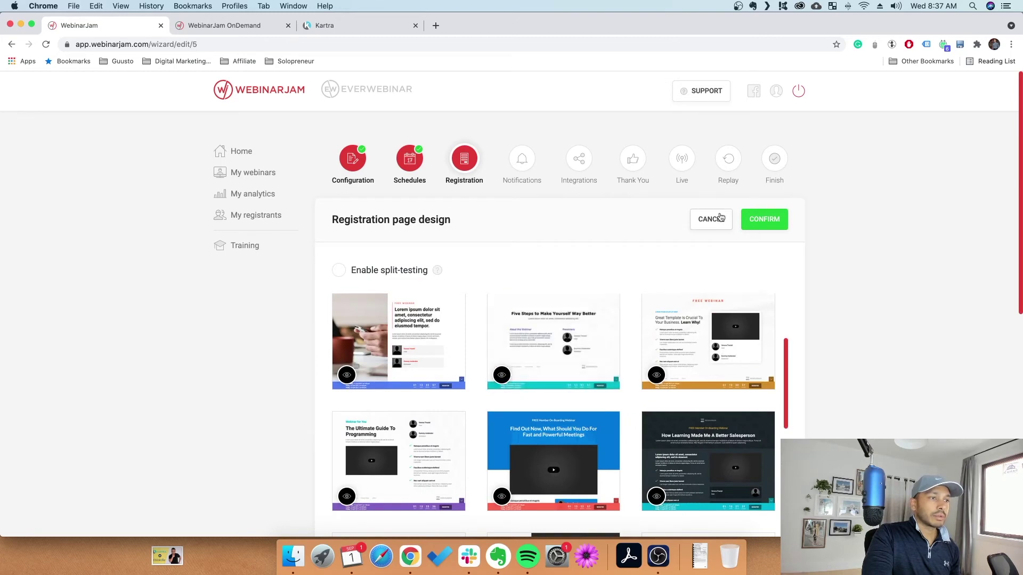
{"action": "left_click", "coordinate": [711, 219]}
Compare the registration form templates and save Template 6 as the form design
{"action": "left_click", "coordinate": [776, 276]}
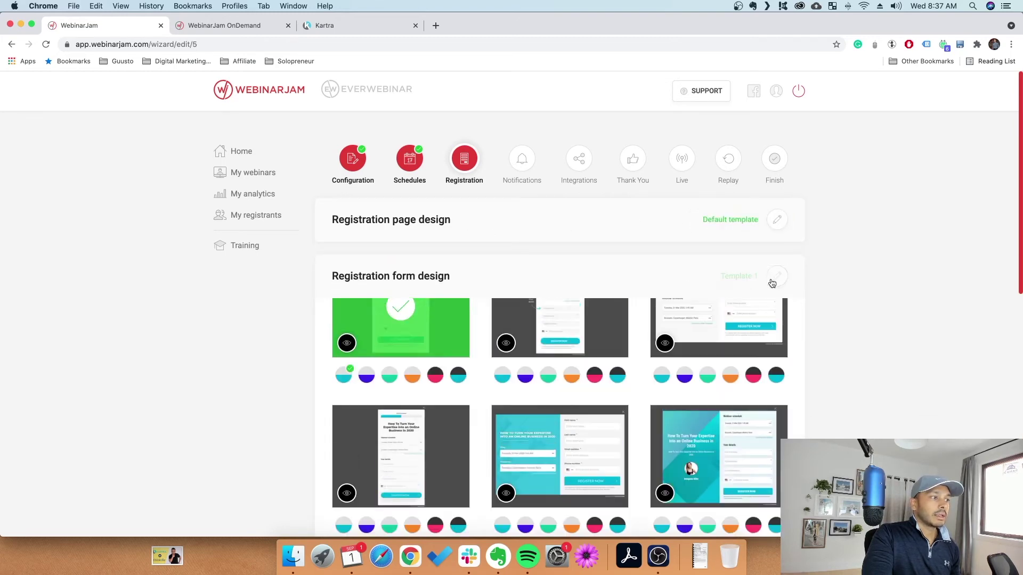
{"action": "scroll", "coordinate": [586, 267], "scroll_direction": "down", "scroll_amount": 3}
{"action": "left_click", "coordinate": [412, 253]}
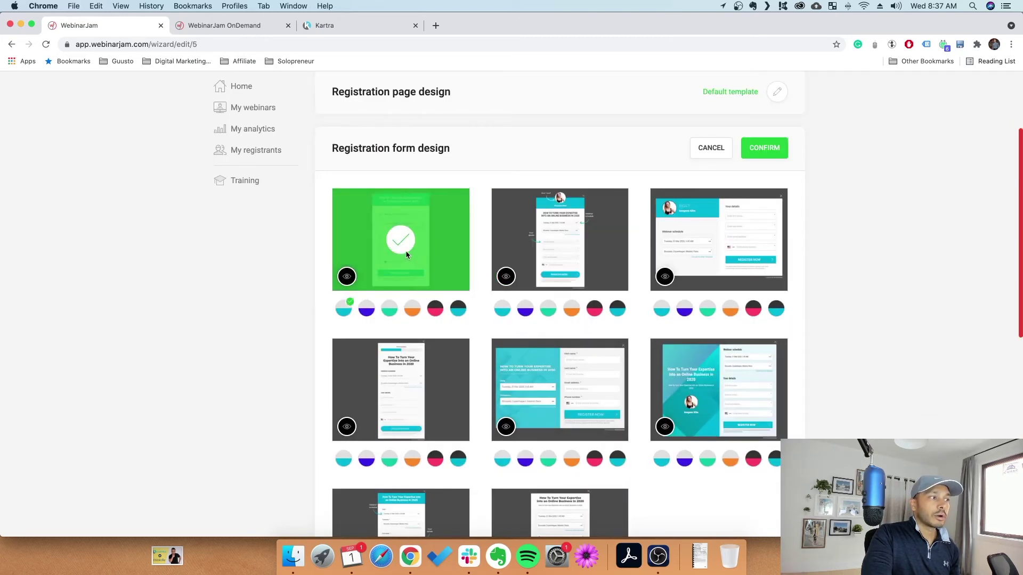
{"action": "left_click", "coordinate": [554, 242]}
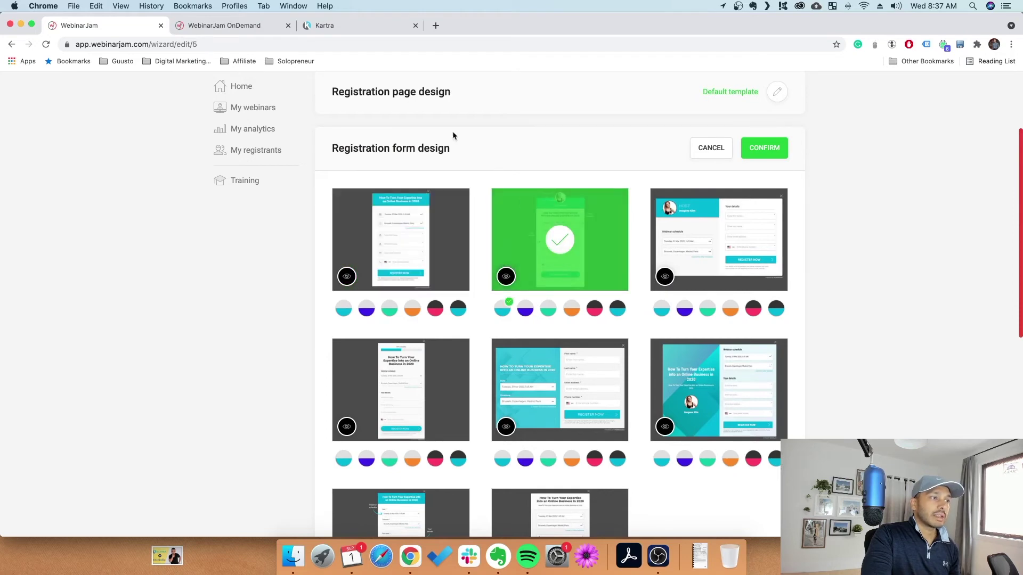
{"action": "left_click", "coordinate": [719, 240]}
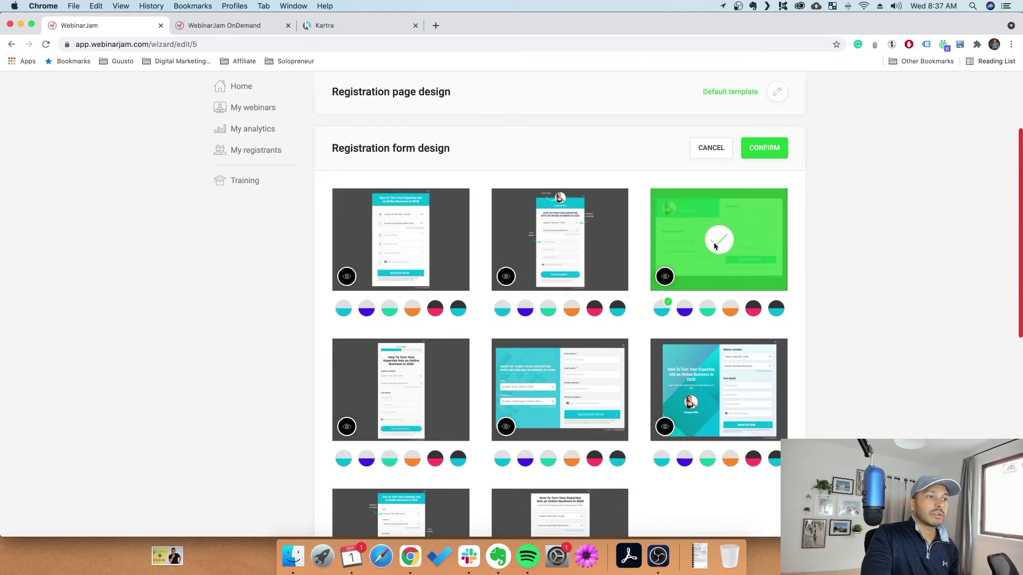
{"action": "left_click", "coordinate": [717, 391]}
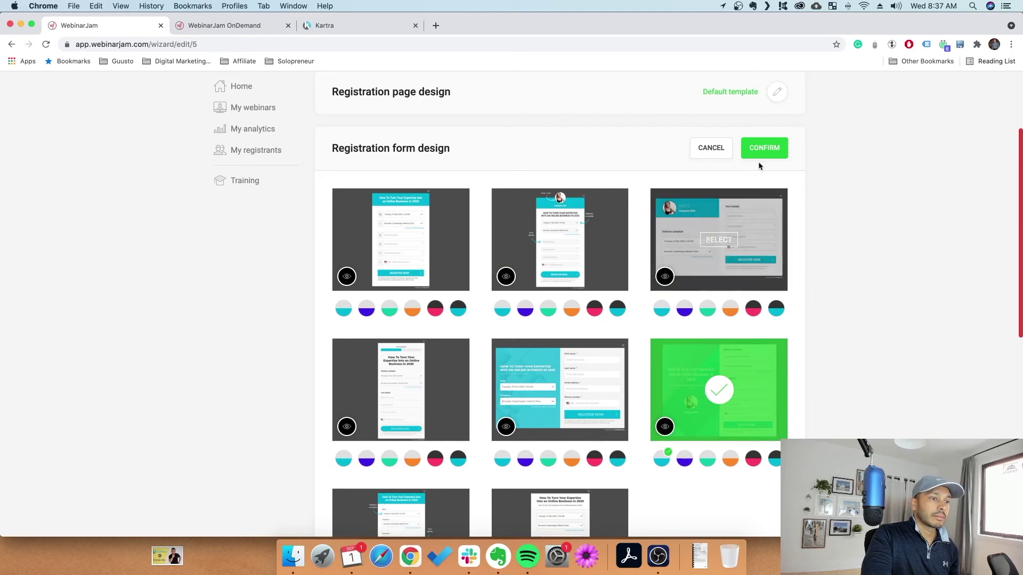
{"action": "left_click", "coordinate": [664, 427]}
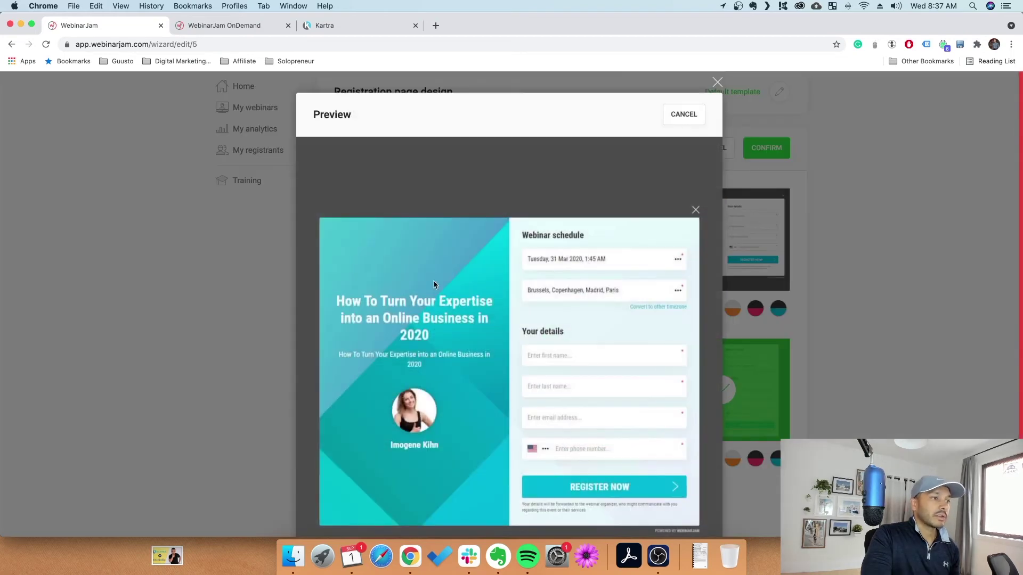
{"action": "left_click", "coordinate": [717, 82]}
{"action": "left_click", "coordinate": [763, 147]}
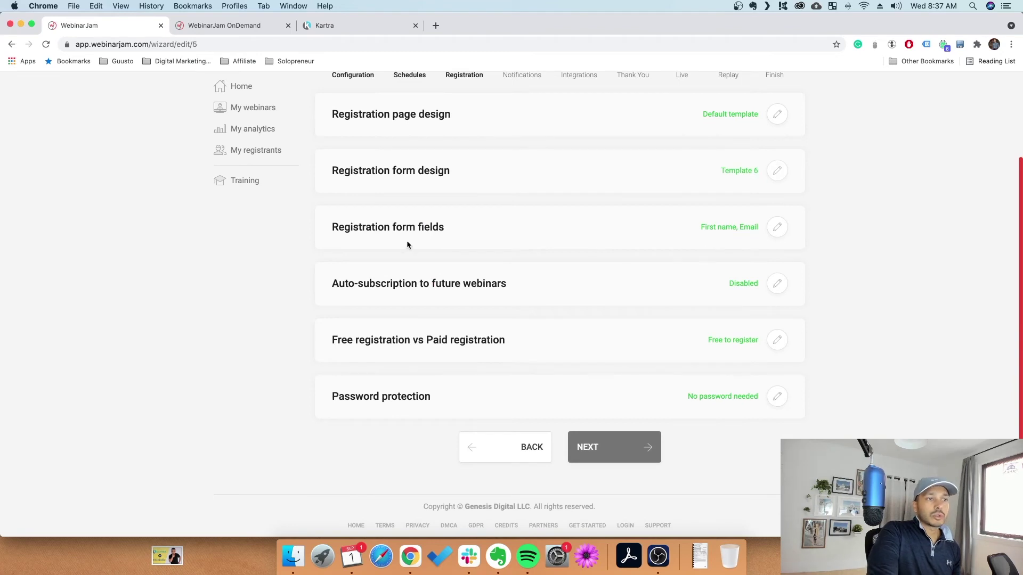
Add Last name to the registration form fields, leaving Phone number out
{"action": "left_click", "coordinate": [706, 223]}
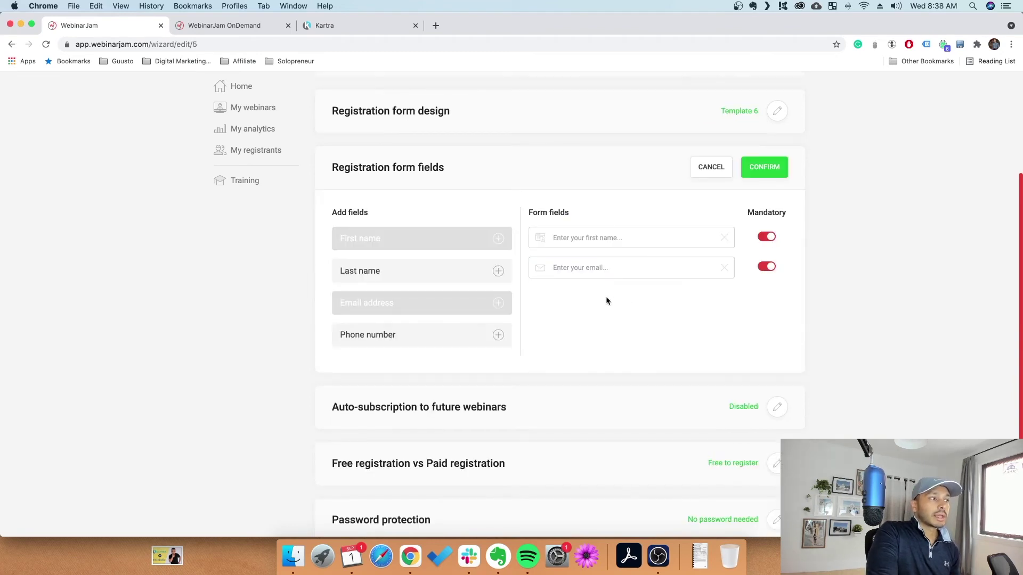
{"action": "left_click", "coordinate": [497, 272]}
{"action": "left_click", "coordinate": [497, 335]}
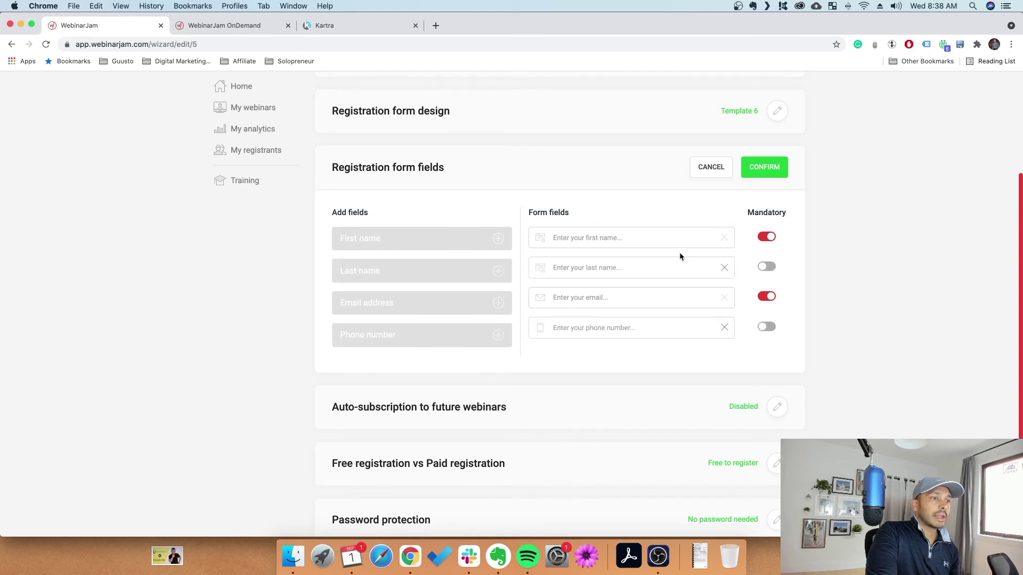
{"action": "left_click", "coordinate": [711, 174]}
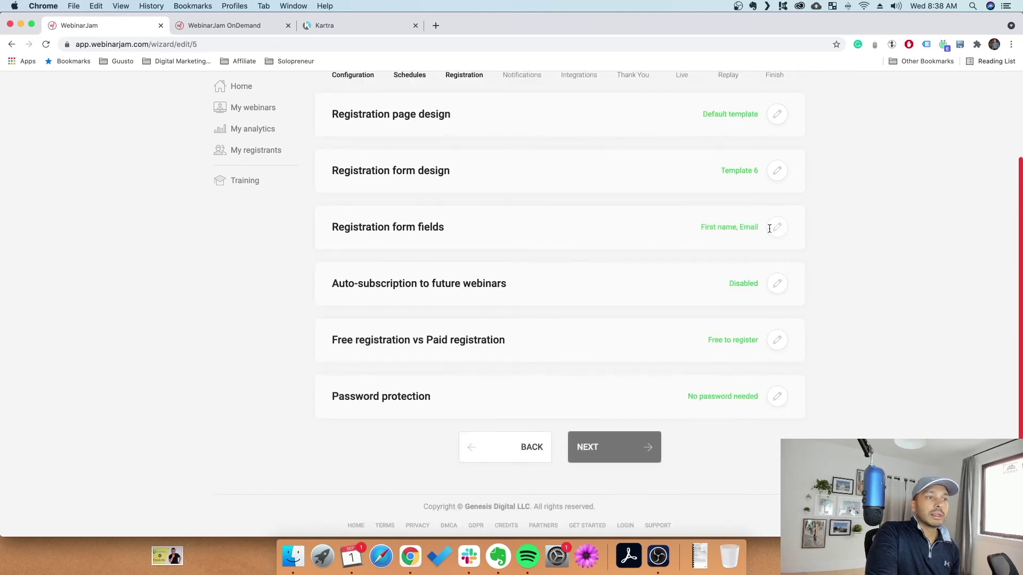
{"action": "left_click", "coordinate": [778, 228]}
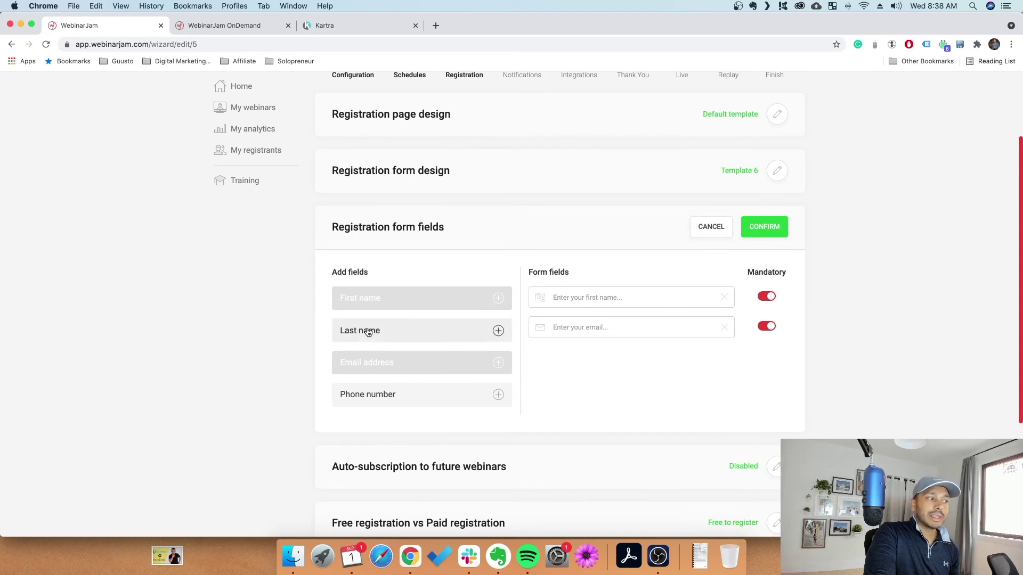
{"action": "left_click", "coordinate": [497, 331]}
{"action": "left_click", "coordinate": [764, 226]}
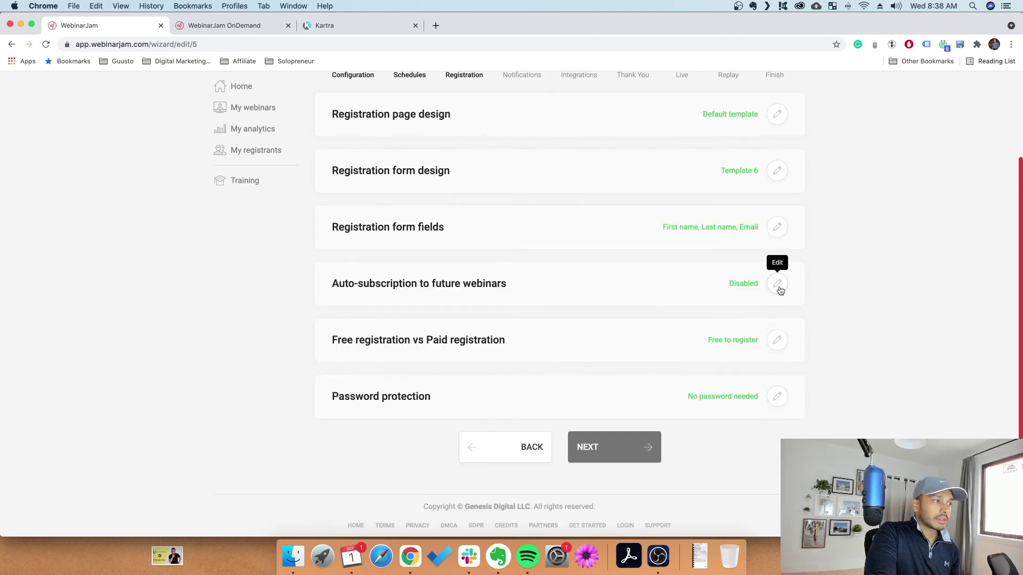
Confirm auto-subscription to future webinars as Disabled, then open the free vs paid registration settings
{"action": "left_click", "coordinate": [778, 286]}
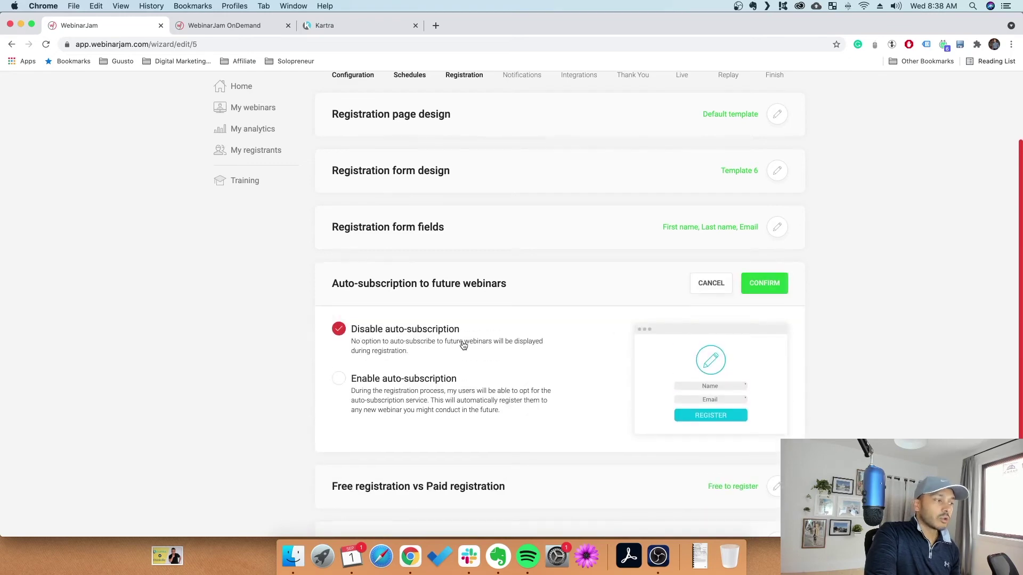
{"action": "left_click", "coordinate": [400, 383]}
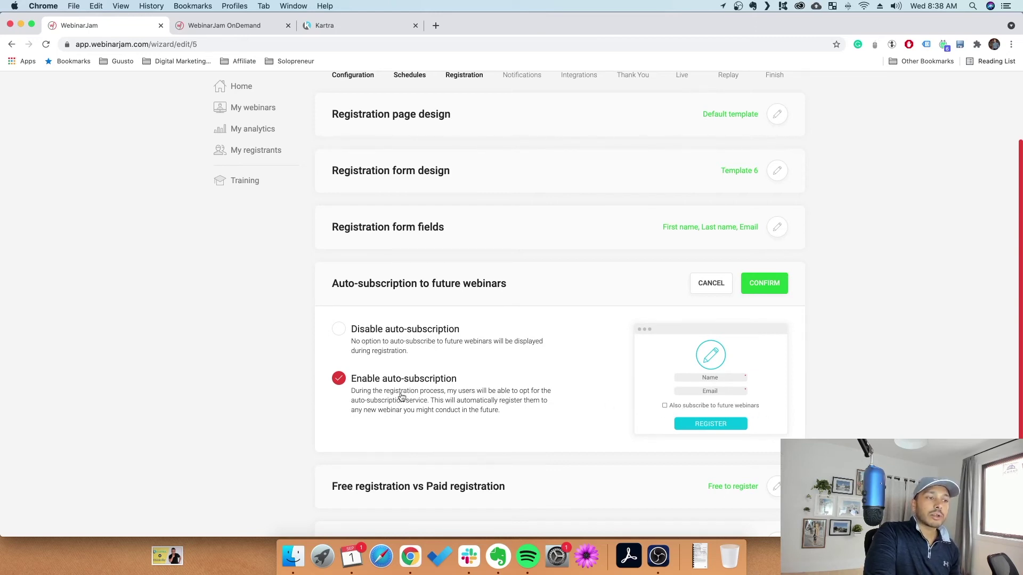
{"action": "left_click", "coordinate": [379, 335]}
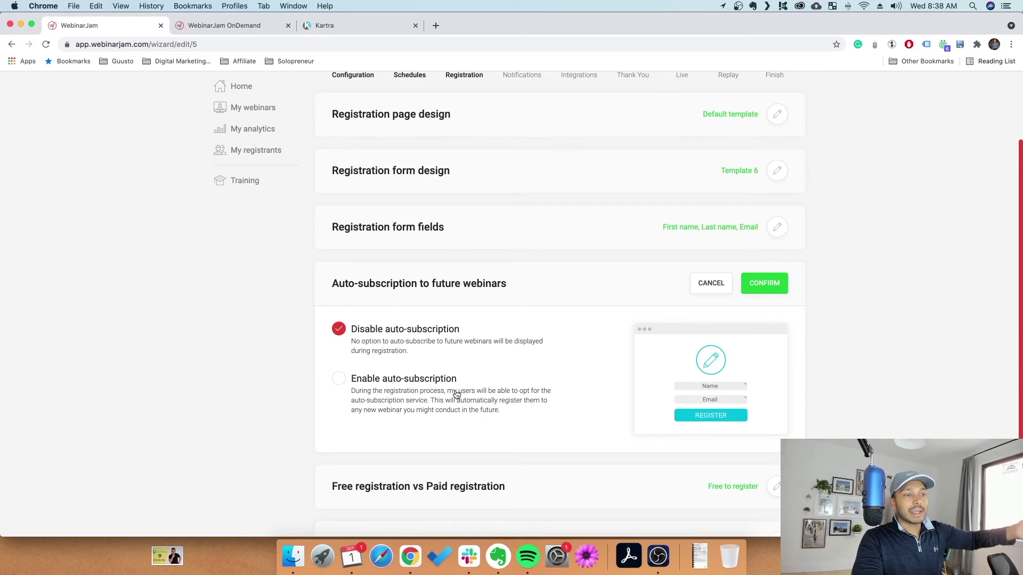
{"action": "left_click", "coordinate": [782, 282]}
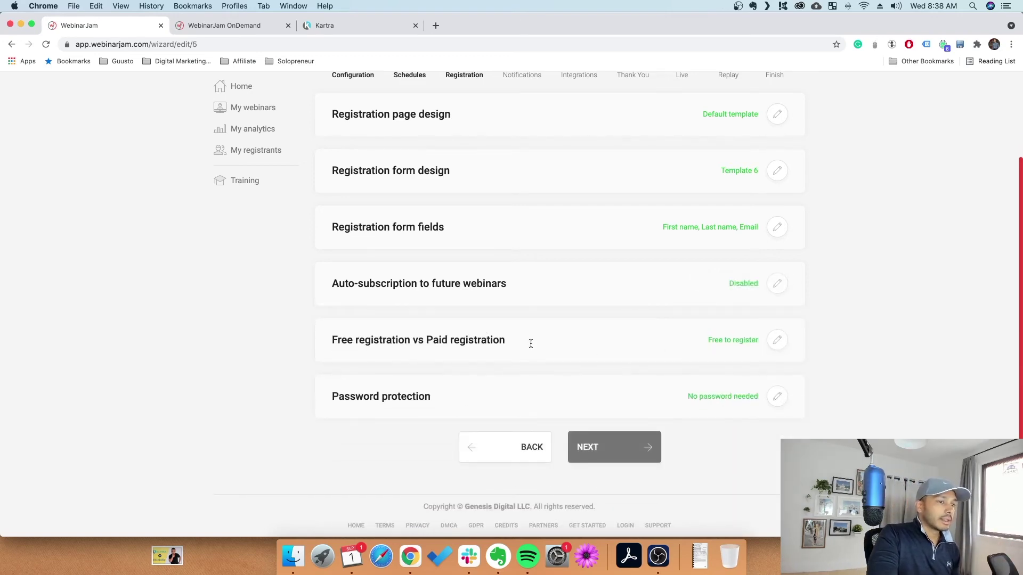
{"action": "left_click", "coordinate": [776, 344]}
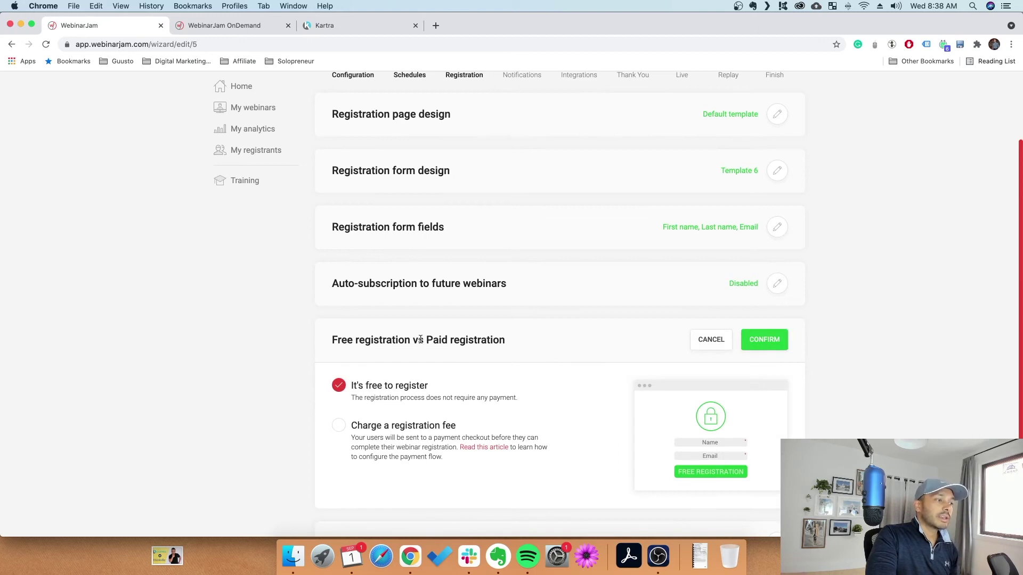
Try a paid registration with a 245 fee and checkout URL 'sfs'
{"action": "scroll", "coordinate": [515, 348], "scroll_direction": "down", "scroll_amount": 3}
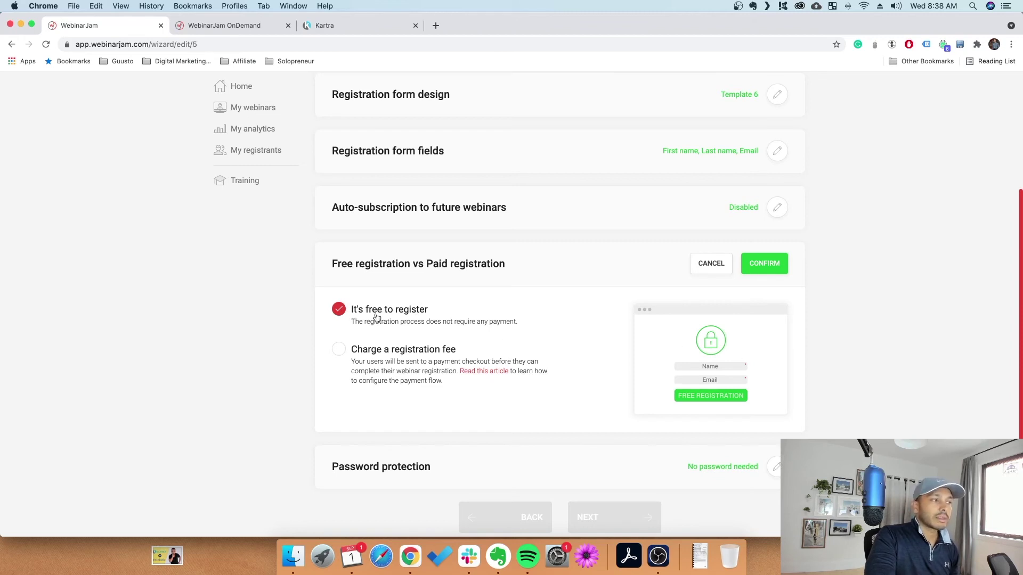
{"action": "left_click", "coordinate": [377, 350]}
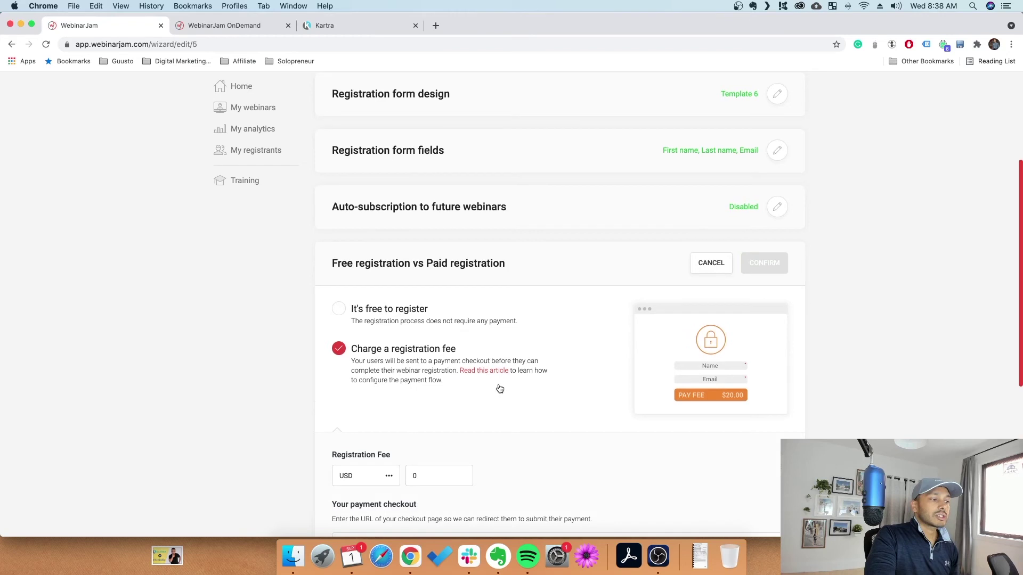
{"action": "scroll", "coordinate": [533, 380], "scroll_direction": "down", "scroll_amount": 3}
{"action": "scroll", "coordinate": [601, 368], "scroll_direction": "down", "scroll_amount": 2}
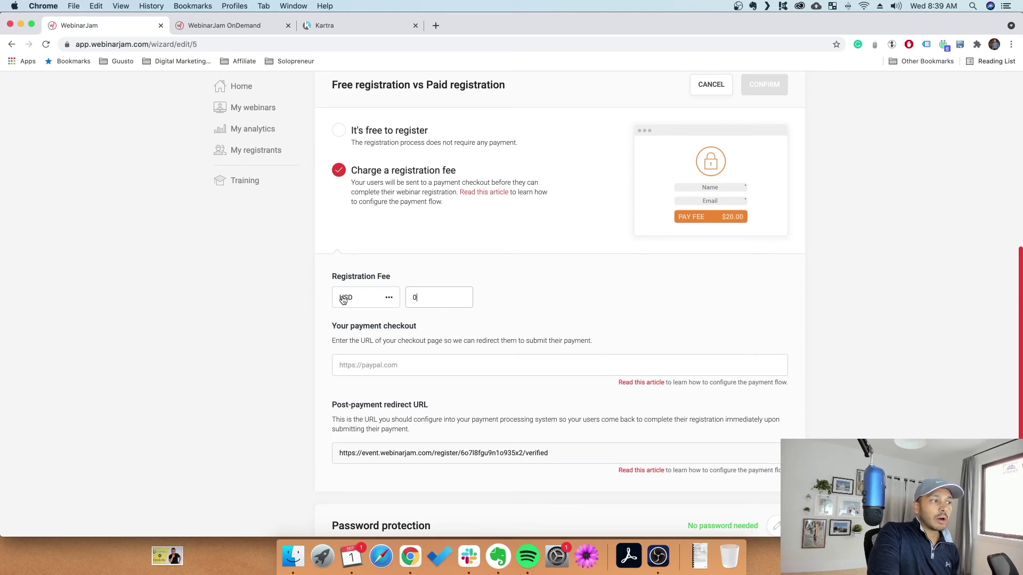
{"action": "type", "text": "24"}
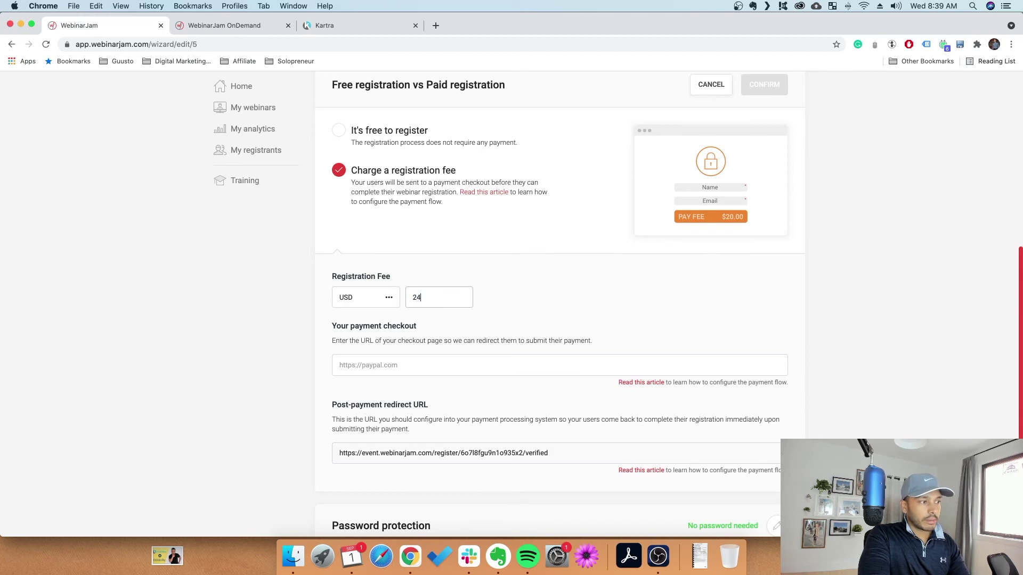
{"action": "type", "text": "5"}
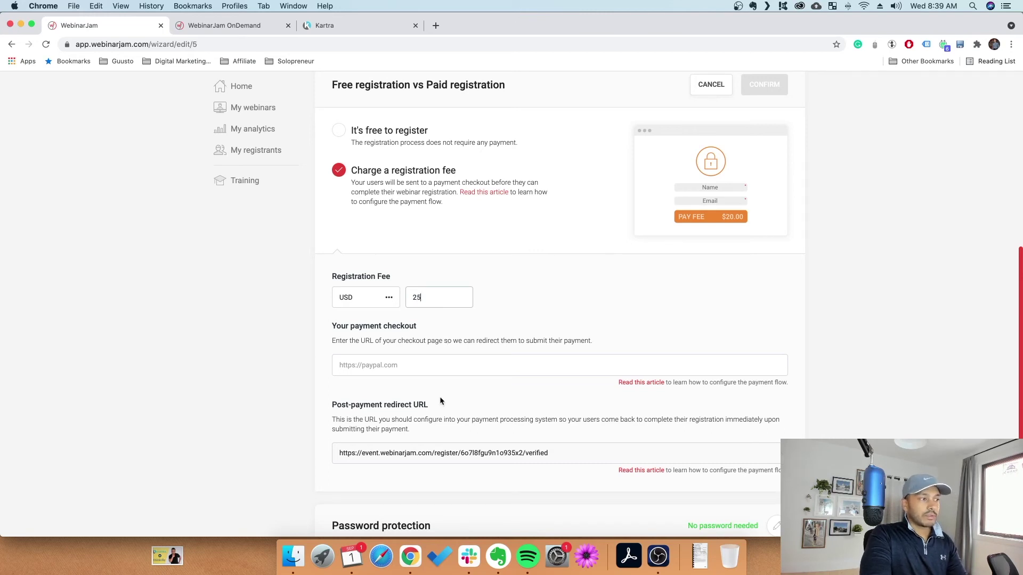
{"action": "left_click", "coordinate": [409, 368]}
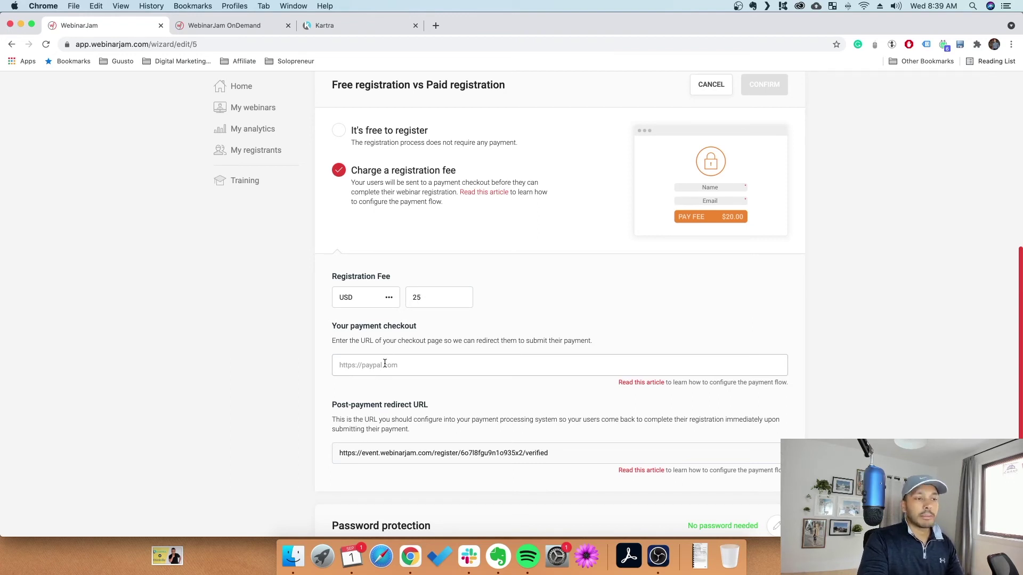
{"action": "type", "text": "sfsd"}
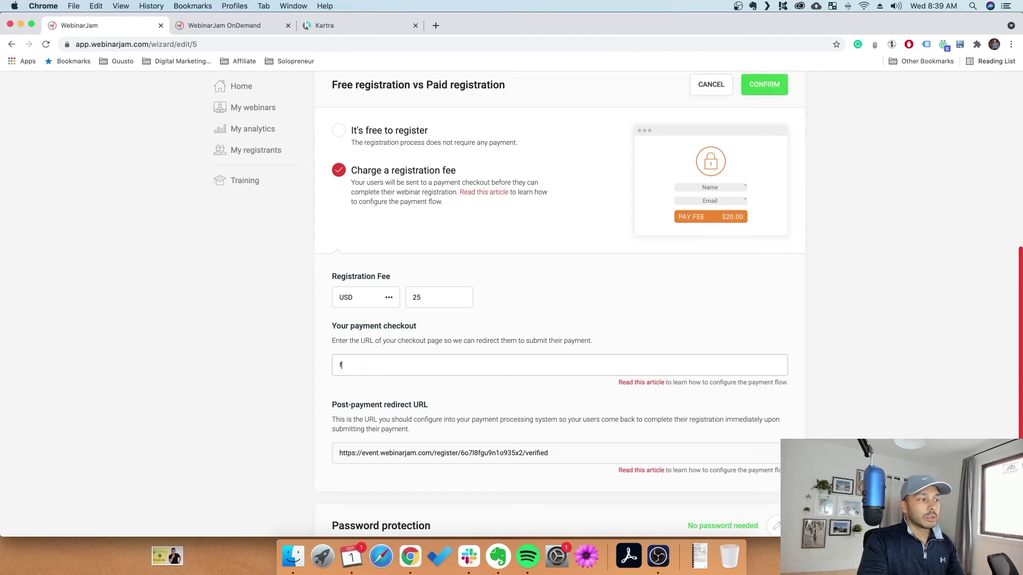
{"action": "key", "text": "super+a"}
{"action": "type", "text": "sfs"}
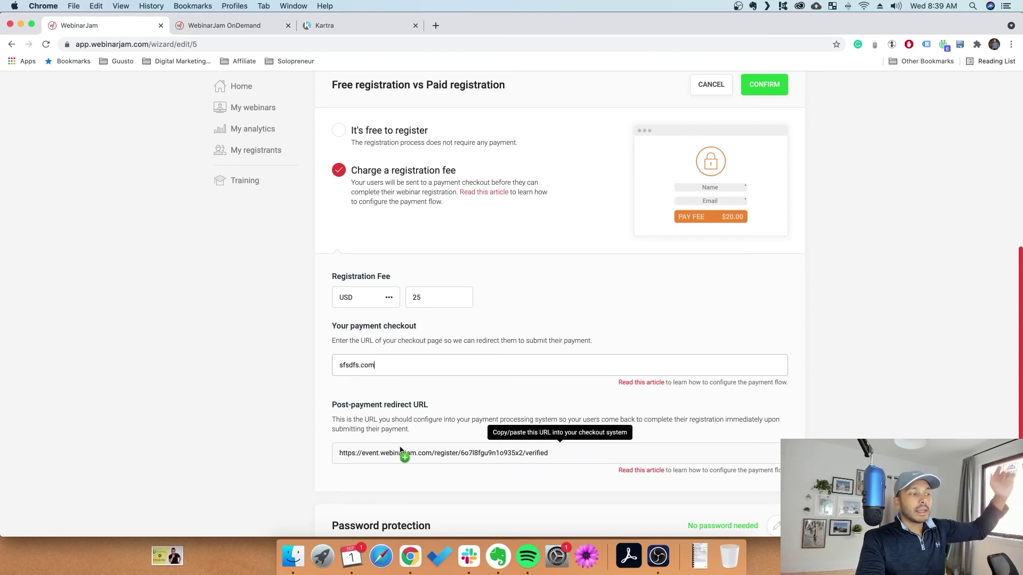
Copy the post-payment redirect URL, then revert to free registration and confirm it
{"action": "scroll", "coordinate": [410, 453], "scroll_direction": "down", "scroll_amount": 2}
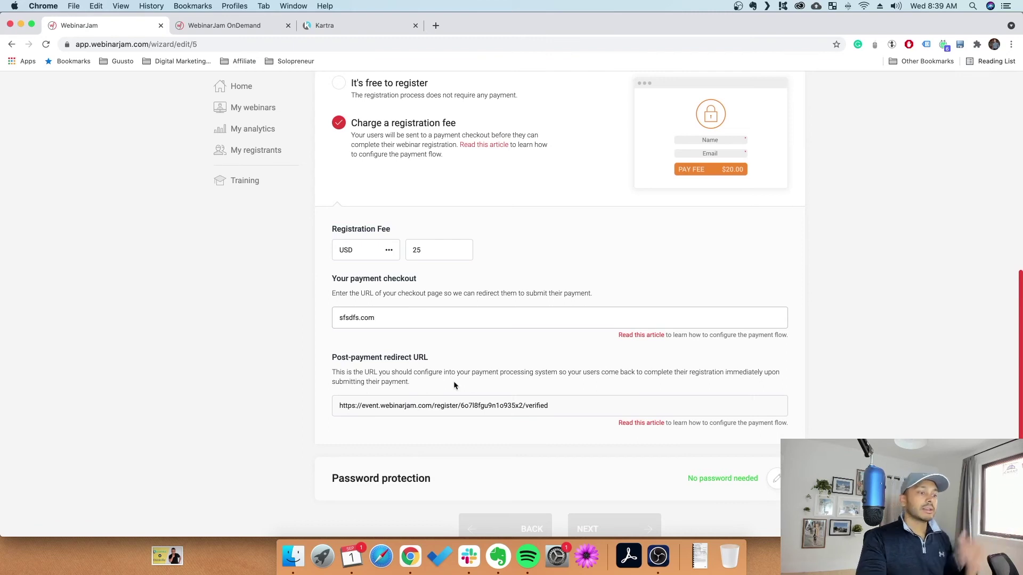
{"action": "scroll", "coordinate": [452, 377], "scroll_direction": "down", "scroll_amount": 2}
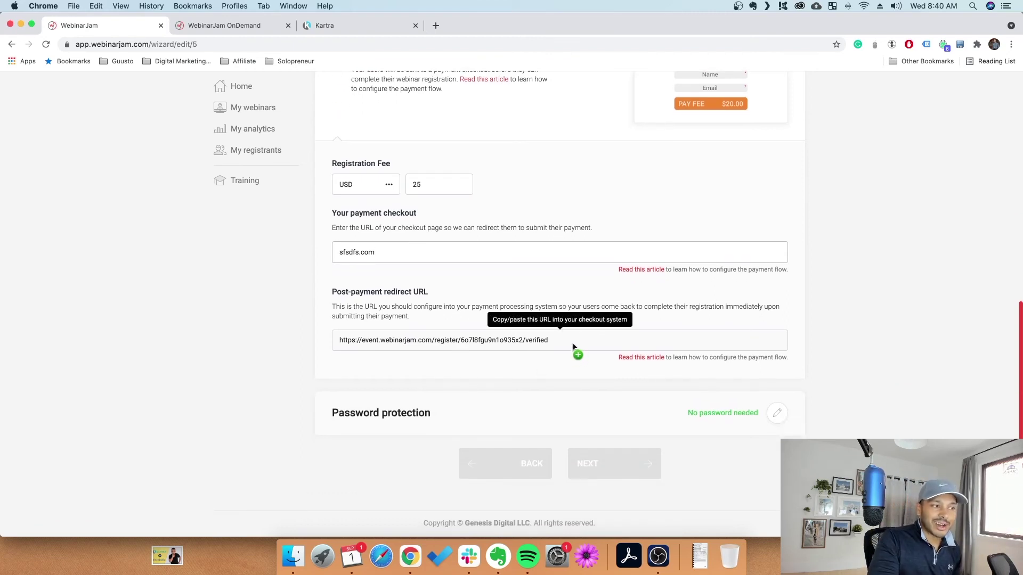
{"action": "left_click_drag", "start_coordinate": [568, 344], "coordinate": [294, 346]}
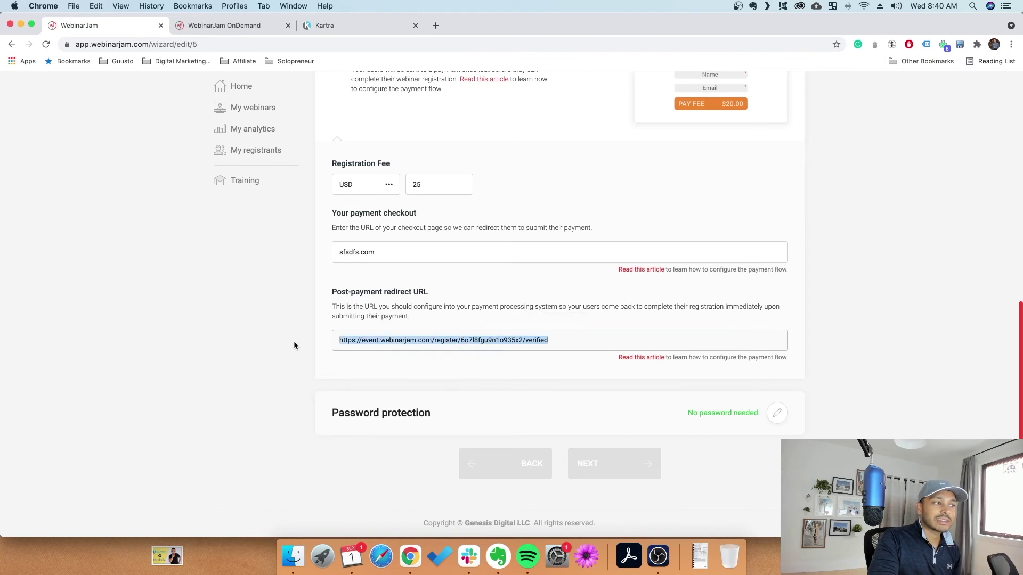
{"action": "left_click_drag", "start_coordinate": [433, 353], "coordinate": [436, 319]}
{"action": "scroll", "coordinate": [427, 187], "scroll_direction": "up", "scroll_amount": 3}
{"action": "left_click", "coordinate": [395, 162]}
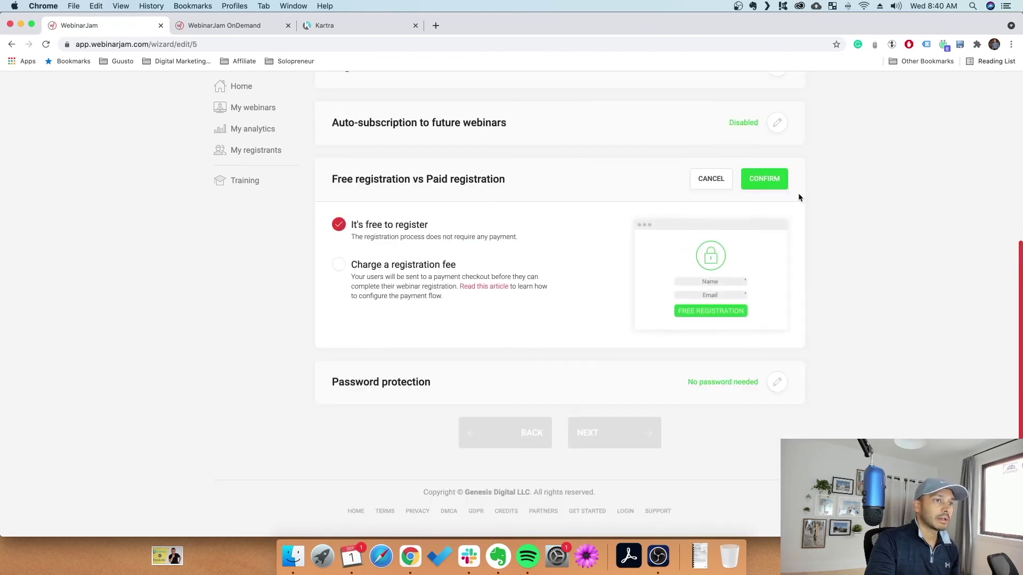
{"action": "left_click", "coordinate": [776, 182]}
Save password protection as No password needed after trying password options, then go to Notifications
{"action": "left_click", "coordinate": [775, 396]}
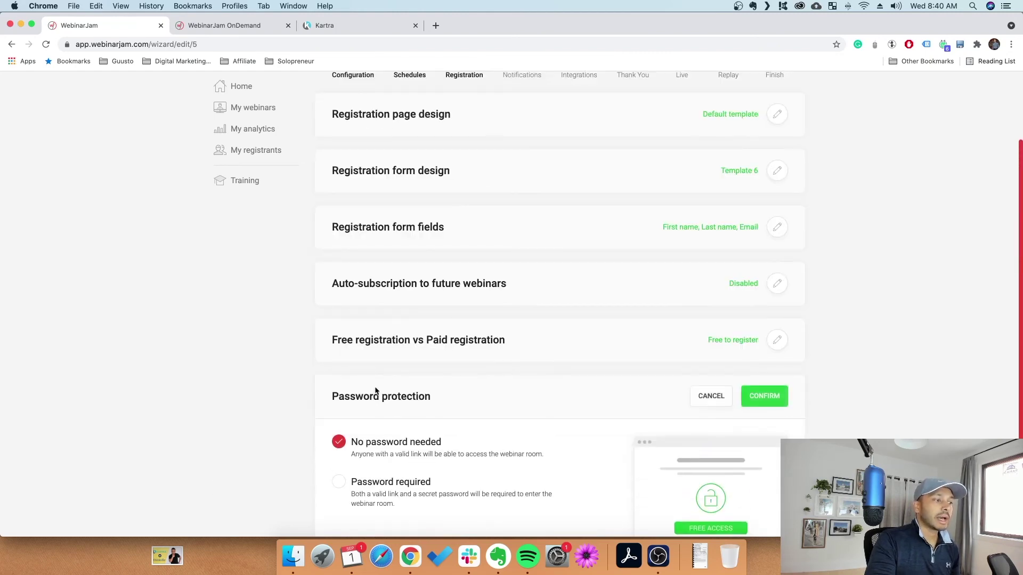
{"action": "scroll", "coordinate": [503, 478], "scroll_direction": "down", "scroll_amount": 2}
{"action": "left_click", "coordinate": [401, 367]}
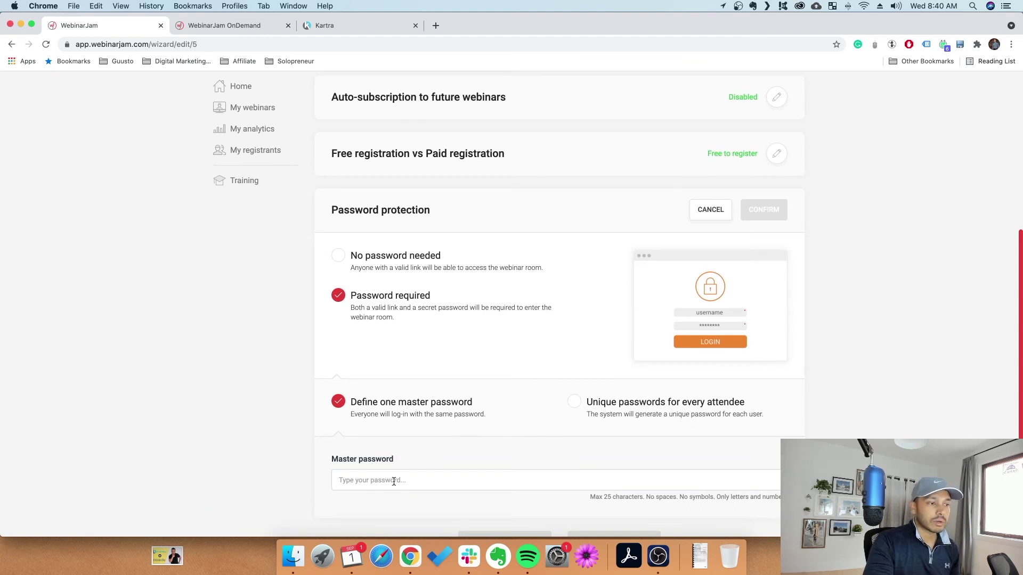
{"action": "left_click", "coordinate": [624, 414]}
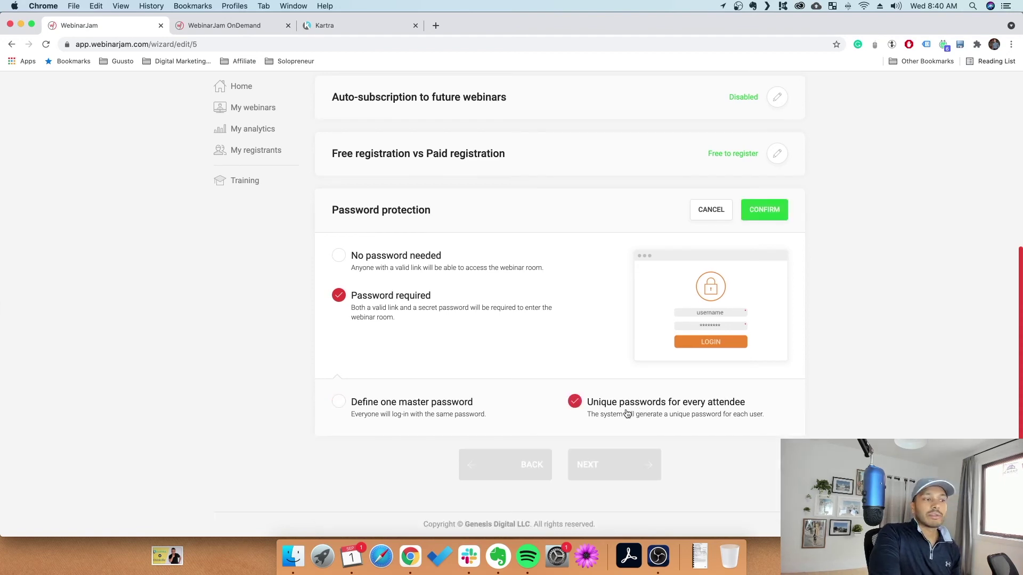
{"action": "left_click", "coordinate": [395, 407]}
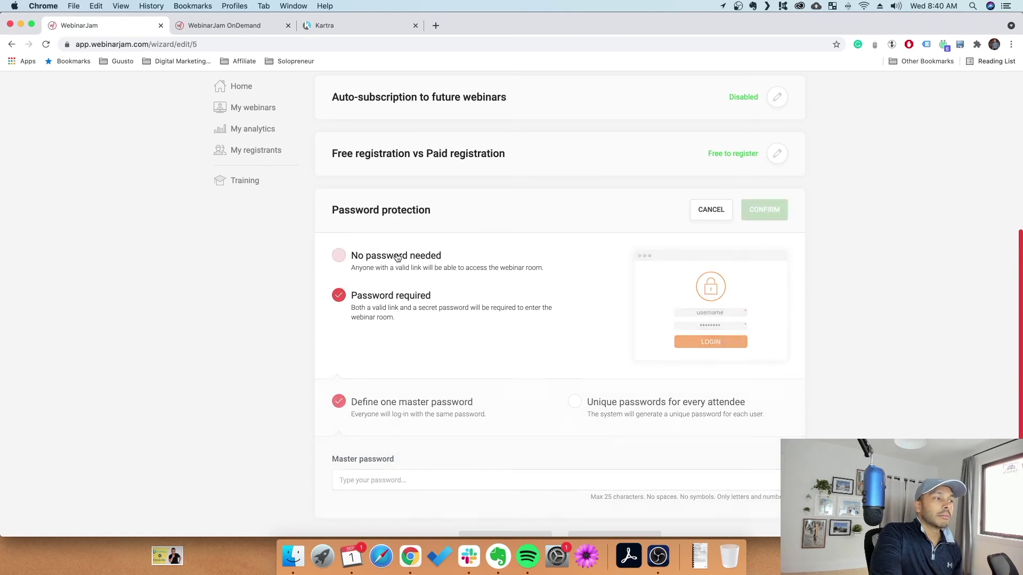
{"action": "left_click", "coordinate": [394, 258]}
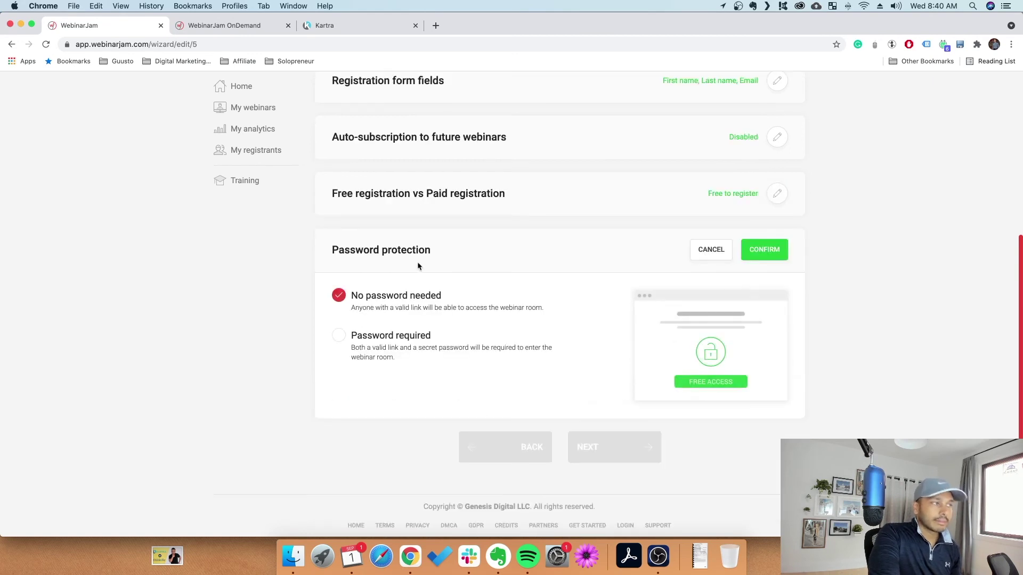
{"action": "left_click", "coordinate": [777, 252]}
{"action": "left_click", "coordinate": [628, 447]}
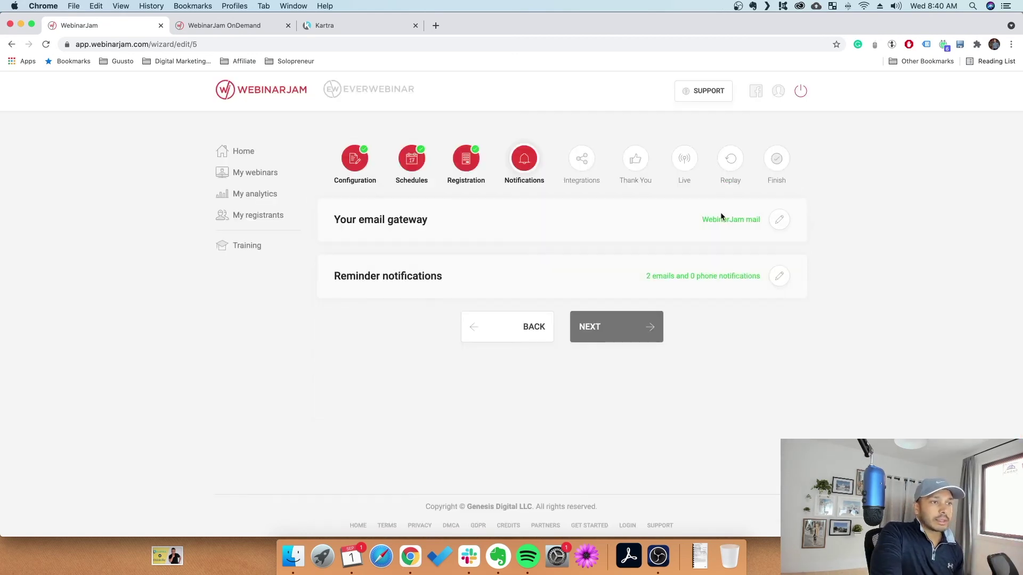
Confirm WebinarJam mail as gateway and the 2-email reminders, then advance to Integrations
{"action": "left_click", "coordinate": [780, 220]}
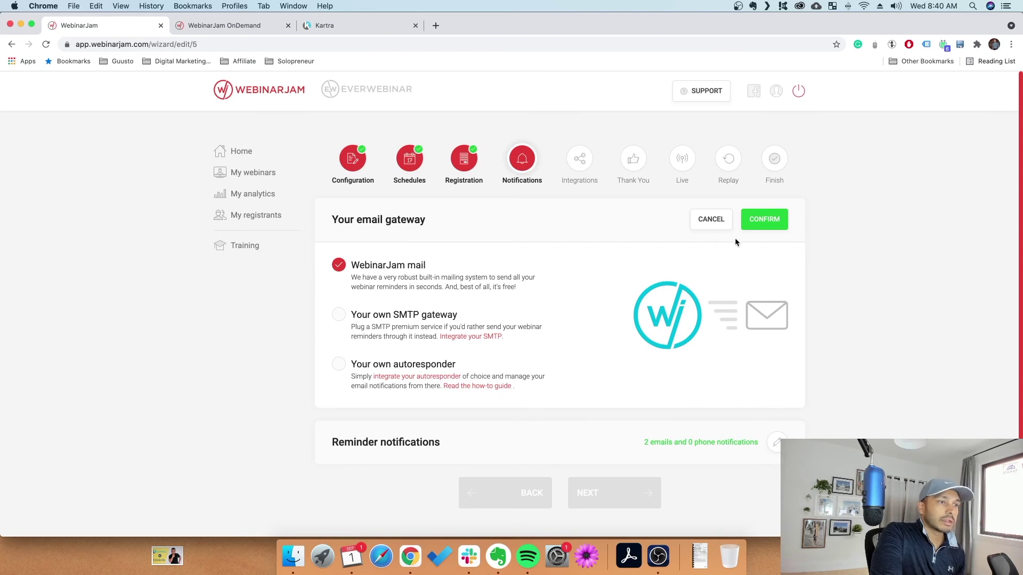
{"action": "left_click", "coordinate": [785, 220]}
{"action": "left_click", "coordinate": [776, 274]}
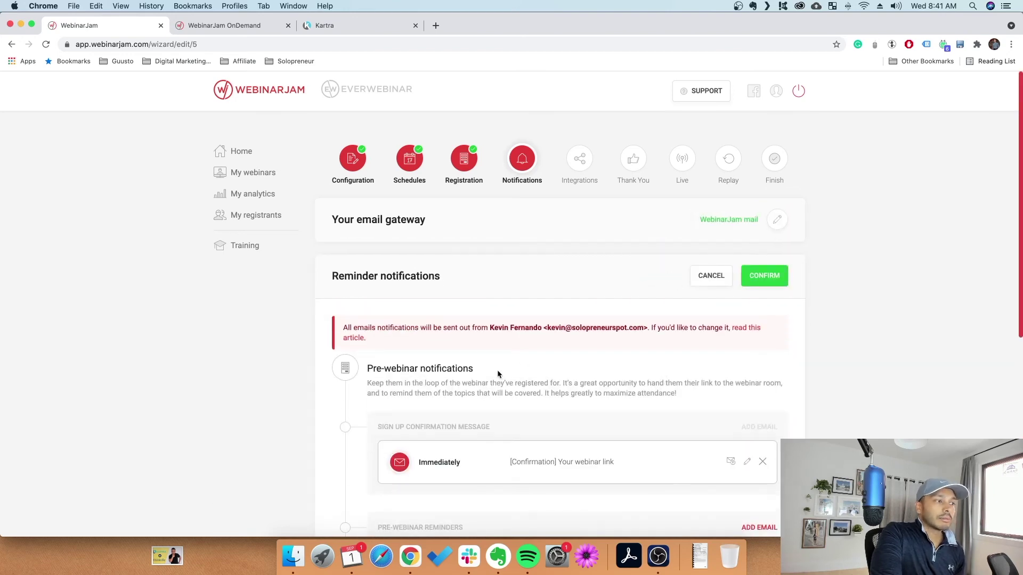
{"action": "scroll", "coordinate": [497, 370], "scroll_direction": "down", "scroll_amount": 3}
{"action": "scroll", "coordinate": [565, 297], "scroll_direction": "down", "scroll_amount": 5}
{"action": "scroll", "coordinate": [516, 302], "scroll_direction": "up", "scroll_amount": 8}
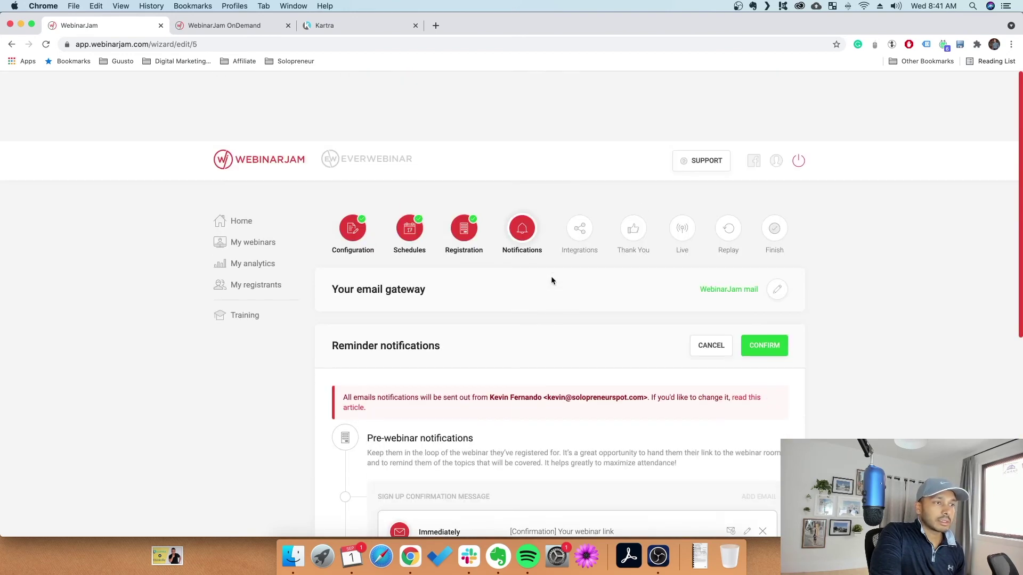
{"action": "left_click", "coordinate": [757, 276]}
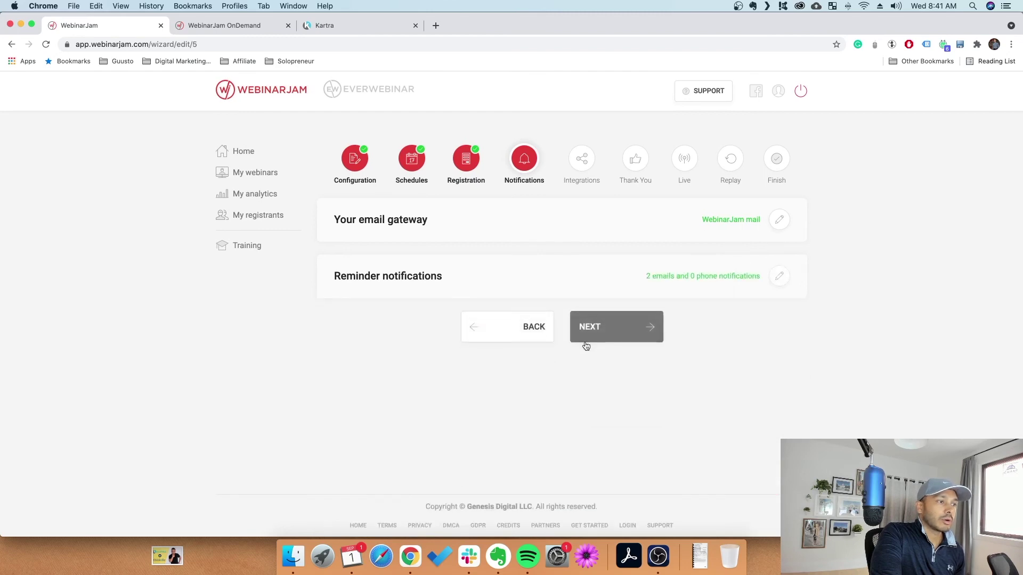
{"action": "left_click", "coordinate": [612, 337]}
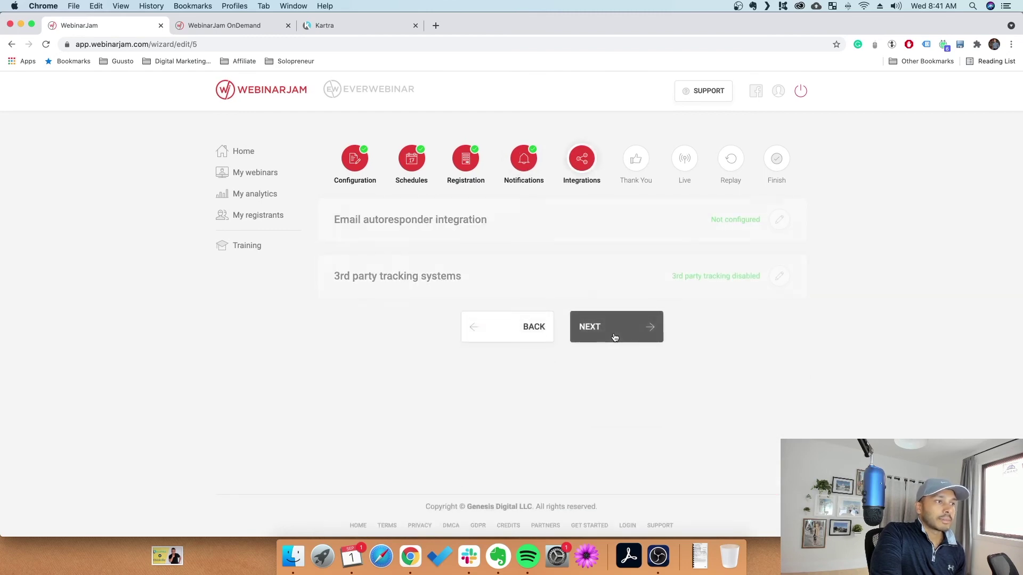
Skip the email autoresponder and 3rd-party tracking integrations, leaving both unconfigured, and go to Thank You
{"action": "left_click", "coordinate": [778, 220]}
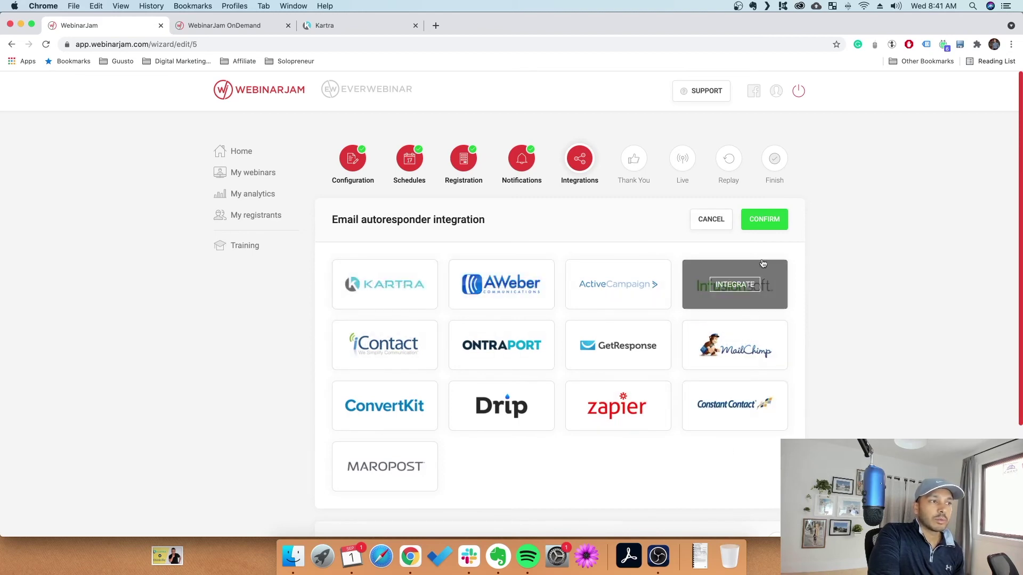
{"action": "left_click", "coordinate": [711, 220]}
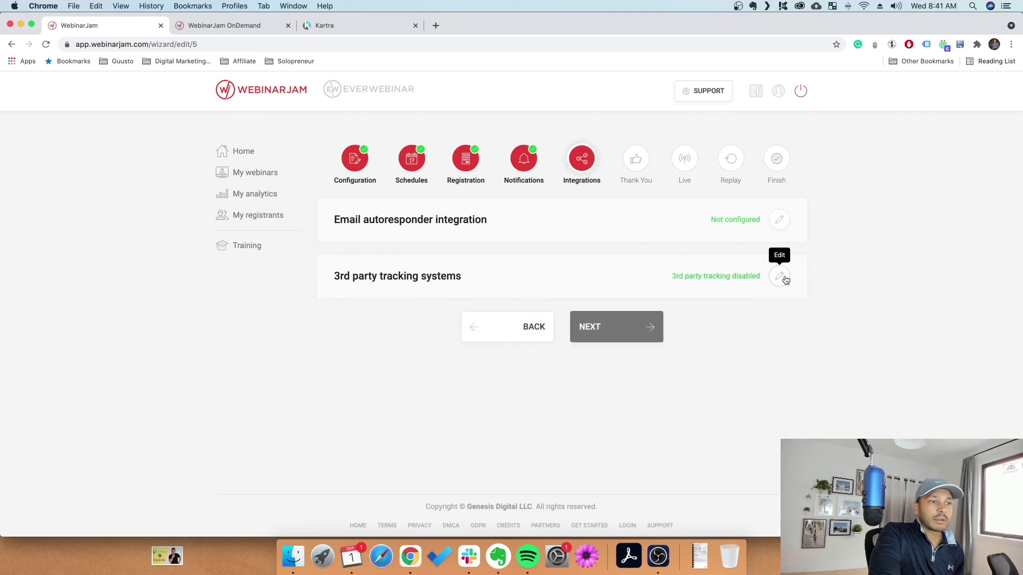
{"action": "left_click", "coordinate": [785, 280]}
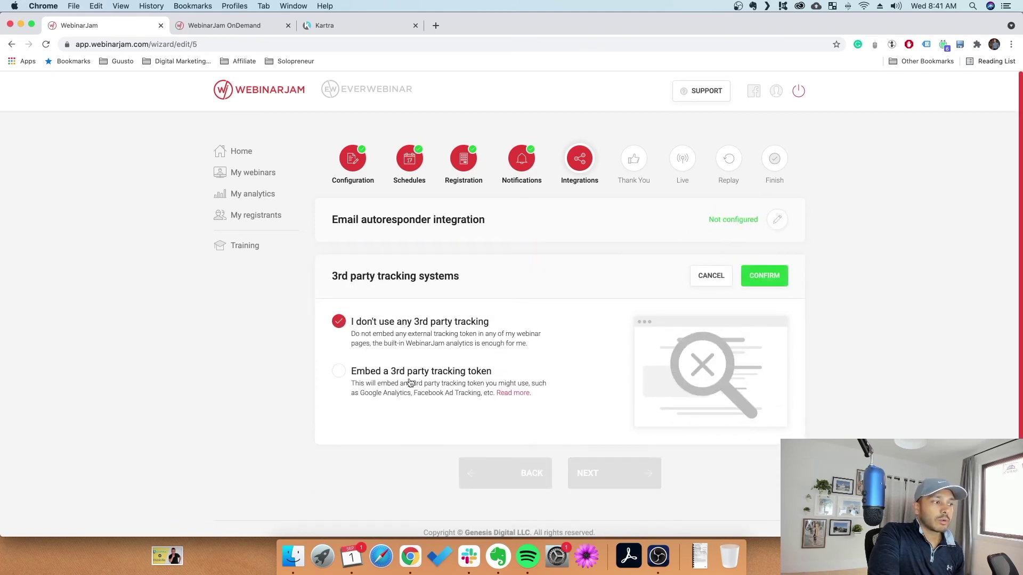
{"action": "left_click", "coordinate": [713, 276]}
{"action": "left_click", "coordinate": [615, 340]}
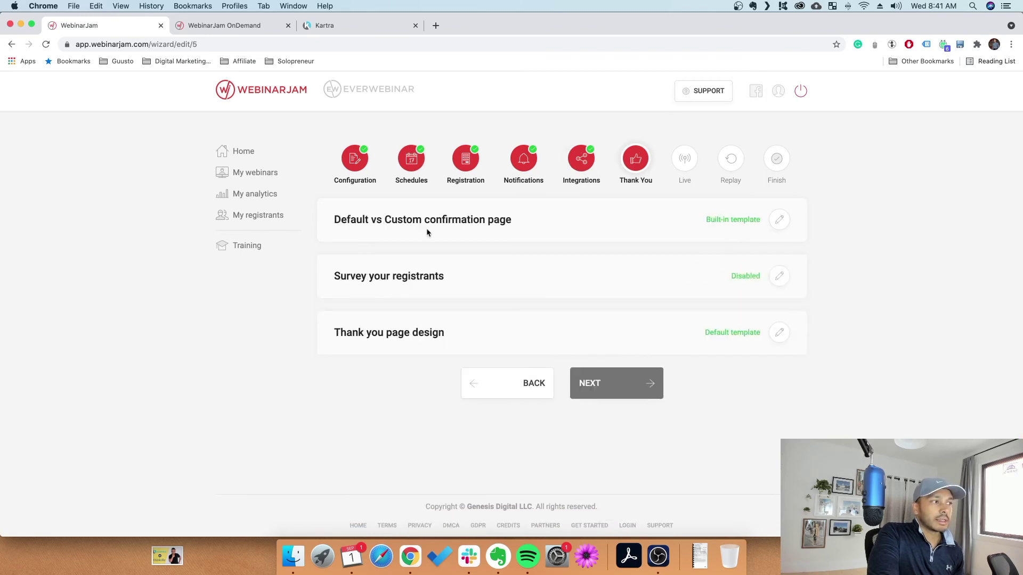
Keep WebinarJam's default confirmation page after comparing Kartra's Thank You Pages templates
{"action": "left_click", "coordinate": [780, 220]}
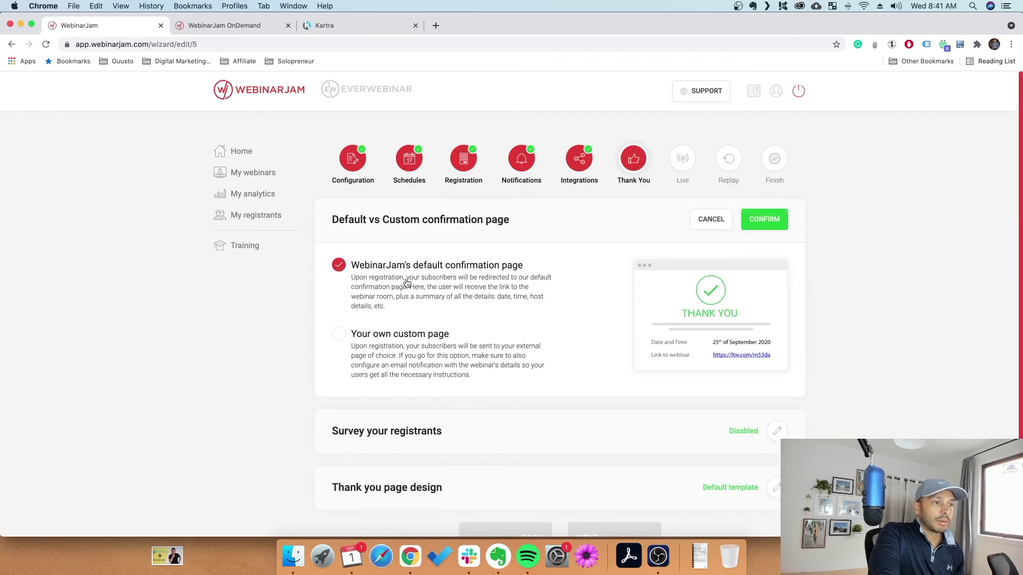
{"action": "left_click", "coordinate": [430, 339]}
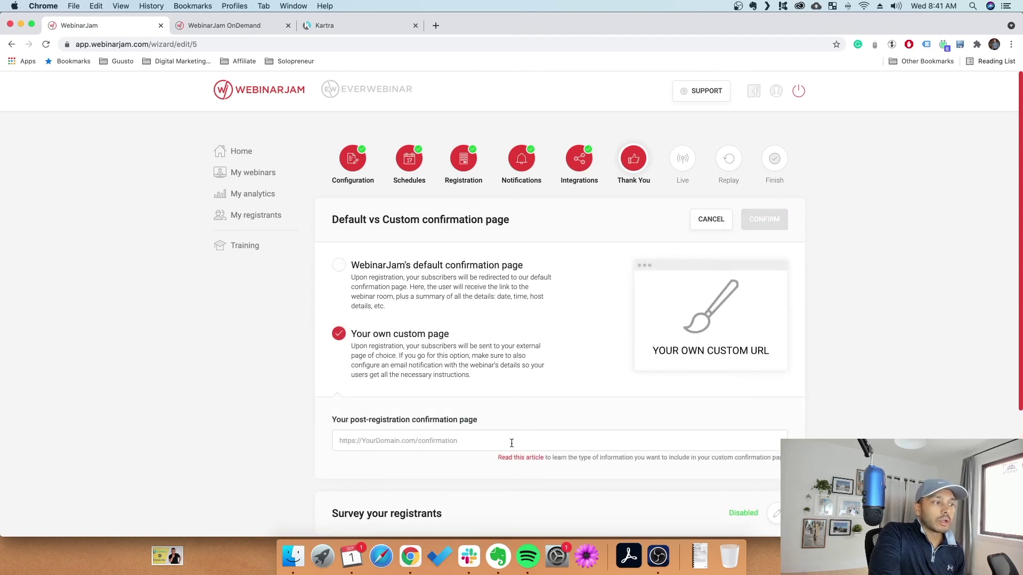
{"action": "scroll", "coordinate": [507, 441], "scroll_direction": "down", "scroll_amount": 3}
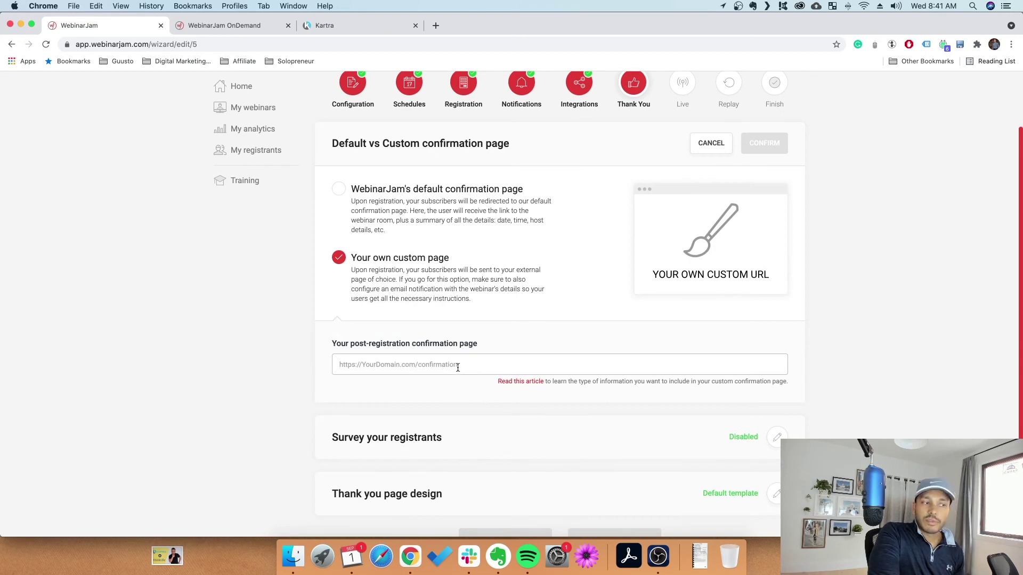
{"action": "left_click", "coordinate": [348, 22]}
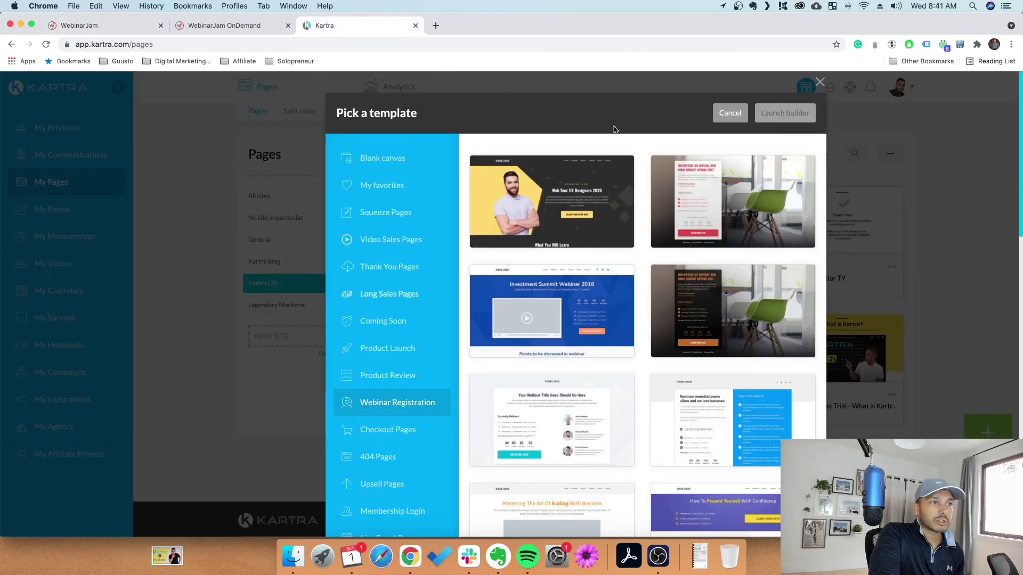
{"action": "left_click", "coordinate": [399, 268]}
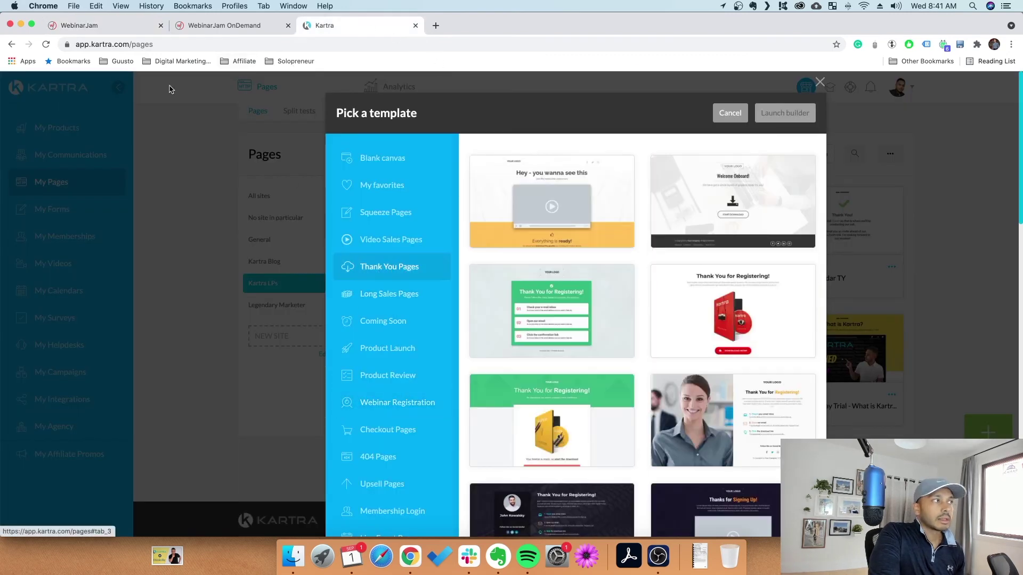
{"action": "left_click", "coordinate": [100, 26]}
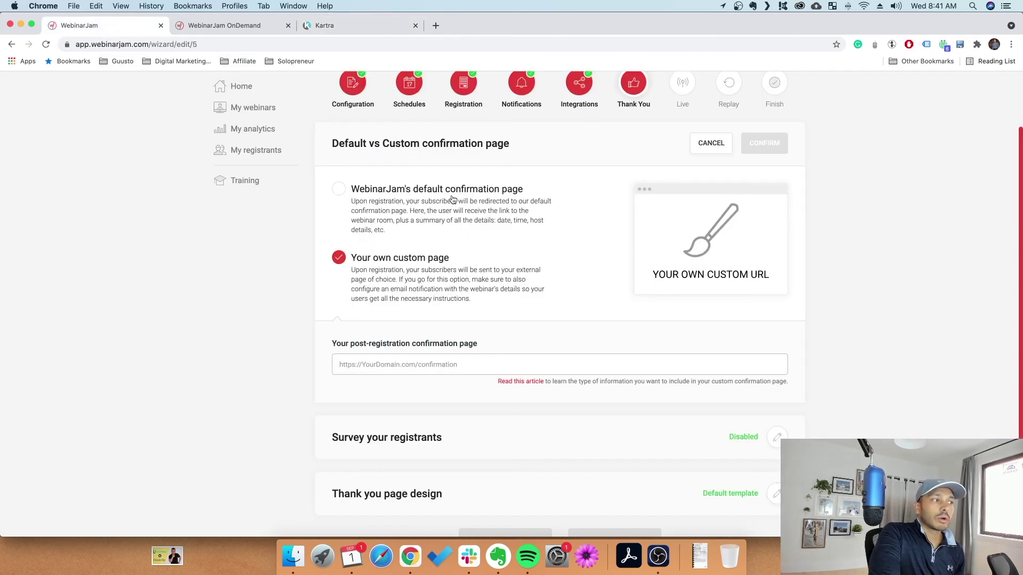
{"action": "left_click", "coordinate": [467, 224]}
Set the registrant survey to No and confirm the default thank-you page design
{"action": "left_click", "coordinate": [560, 351]}
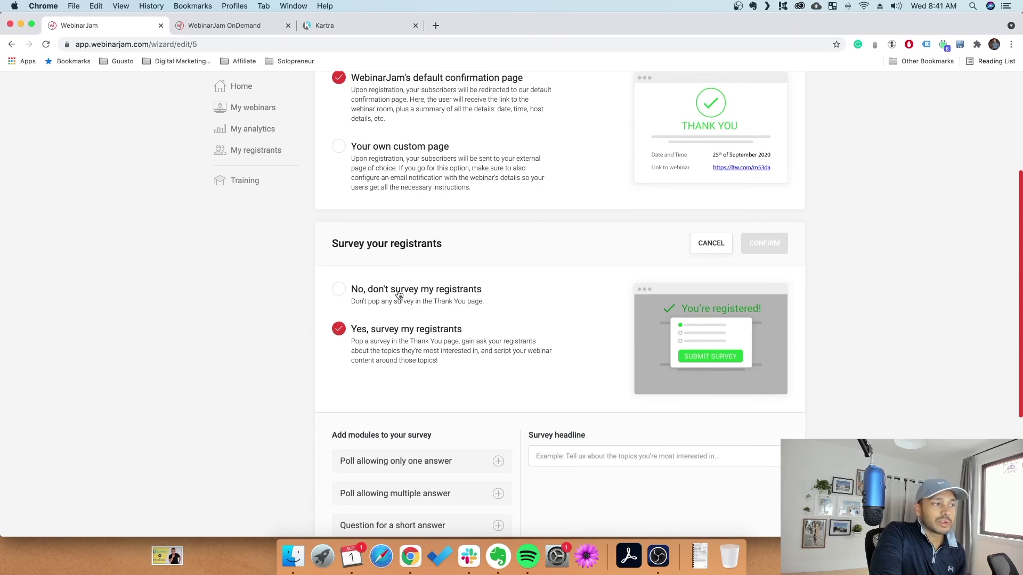
{"action": "left_click", "coordinate": [399, 294]}
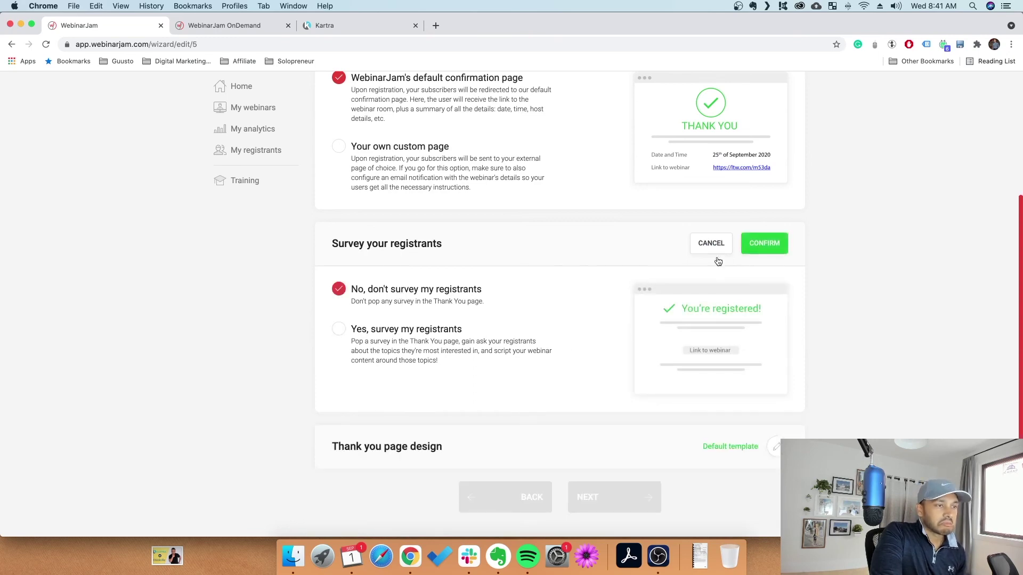
{"action": "left_click", "coordinate": [769, 397]}
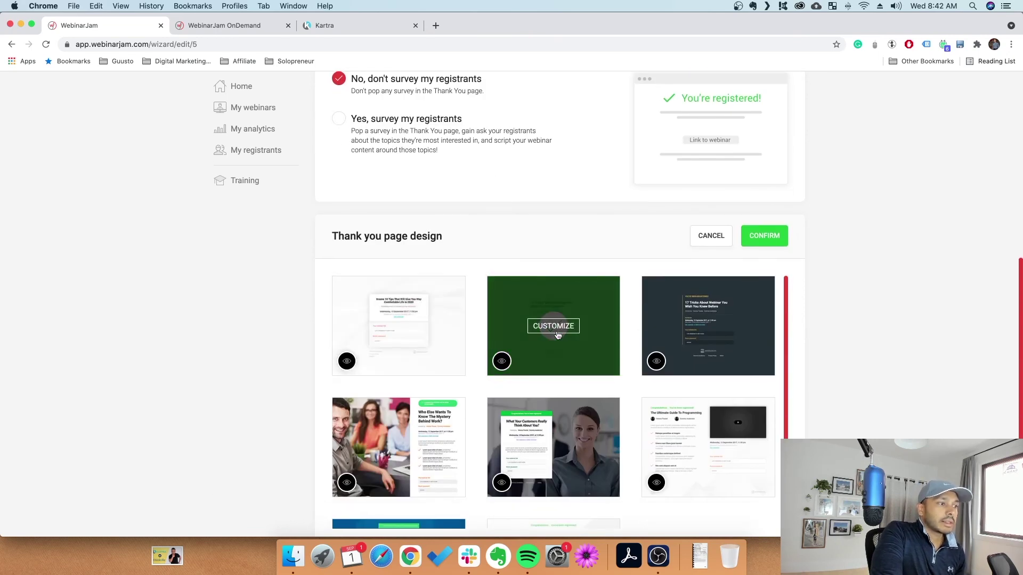
{"action": "scroll", "coordinate": [473, 313], "scroll_direction": "up", "scroll_amount": 10}
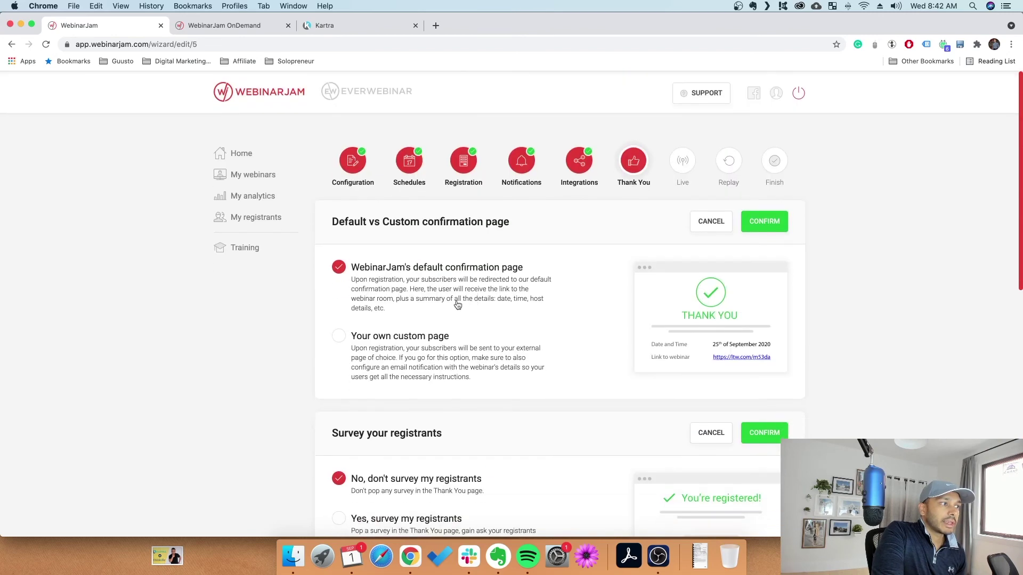
{"action": "scroll", "coordinate": [752, 310], "scroll_direction": "down", "scroll_amount": 10}
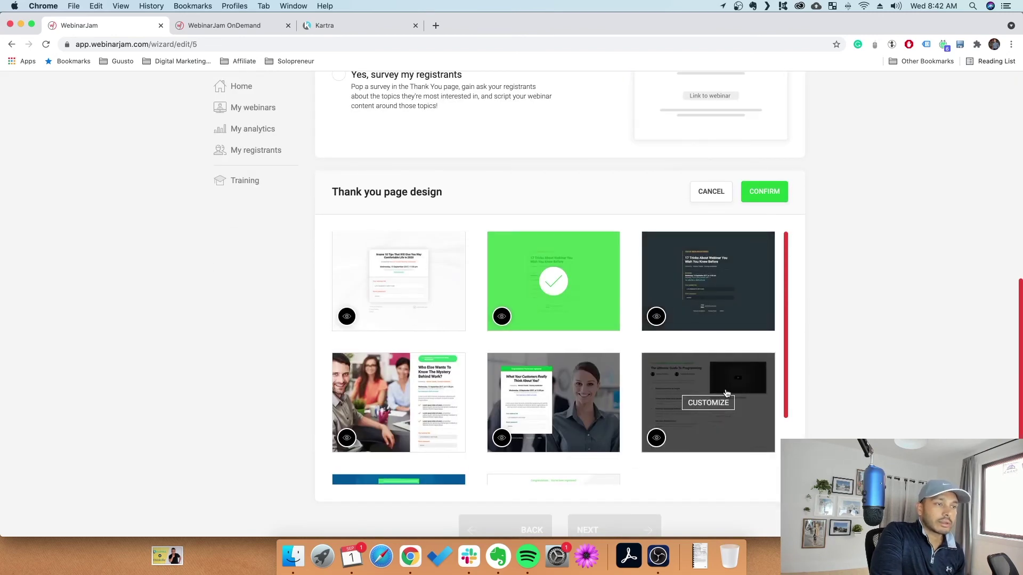
{"action": "scroll", "coordinate": [726, 393], "scroll_direction": "down", "scroll_amount": 1}
{"action": "scroll", "coordinate": [726, 393], "scroll_direction": "down", "scroll_amount": 3}
{"action": "scroll", "coordinate": [726, 393], "scroll_direction": "up", "scroll_amount": 1}
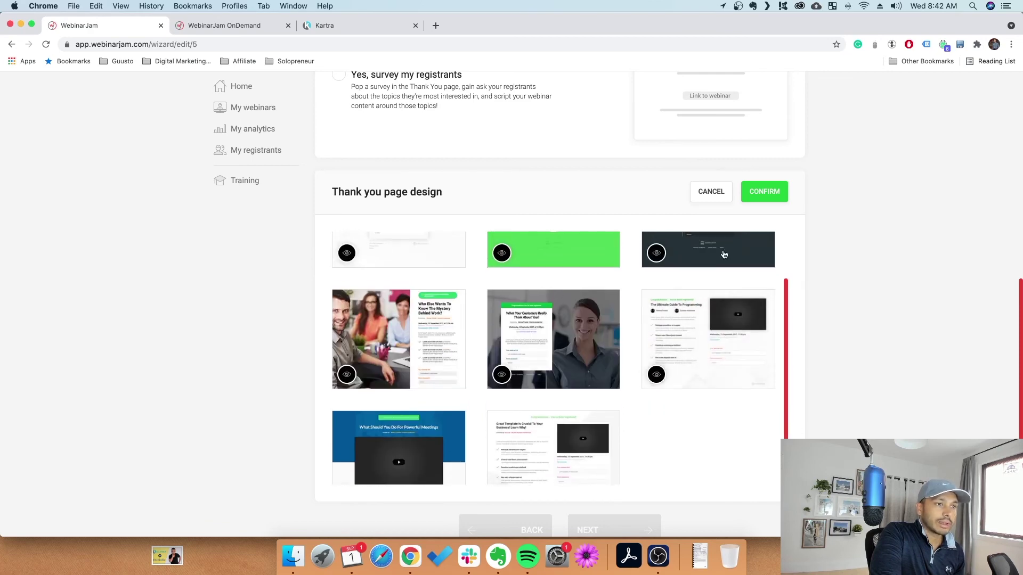
{"action": "left_click", "coordinate": [764, 192]}
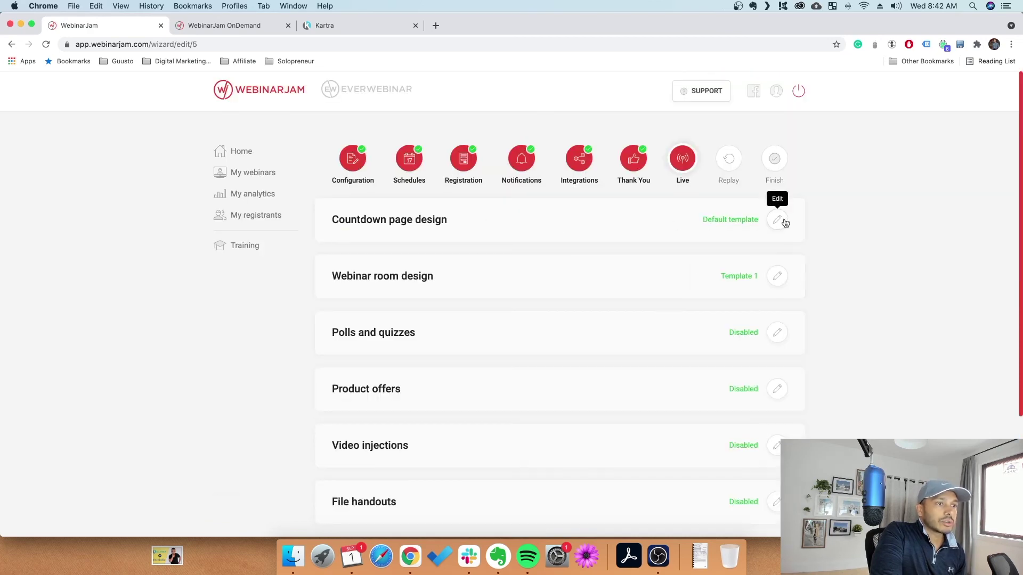
Keep Template 1 as the countdown page design and confirm it
{"action": "left_click", "coordinate": [777, 220]}
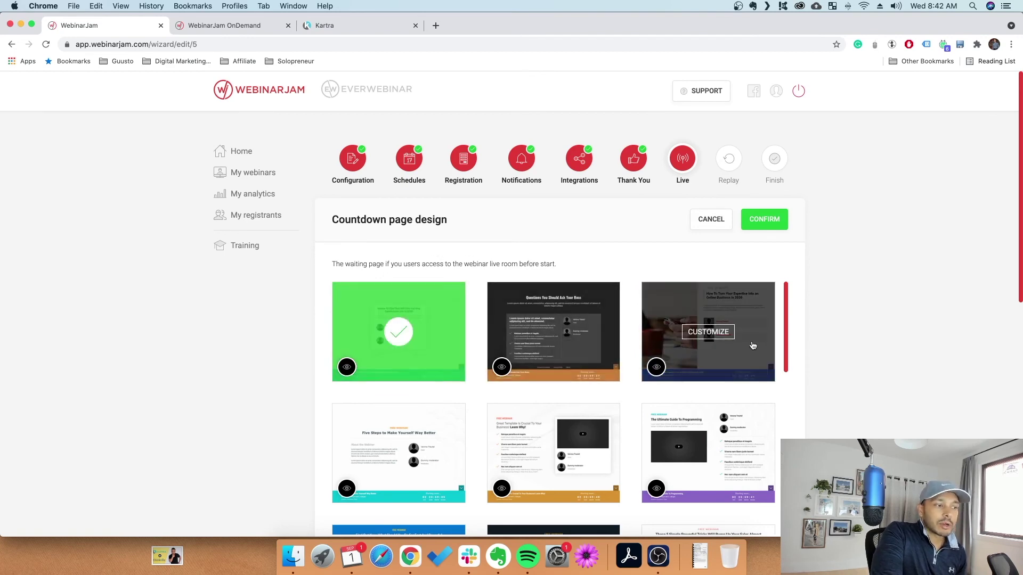
{"action": "scroll", "coordinate": [753, 347], "scroll_direction": "down", "scroll_amount": 3}
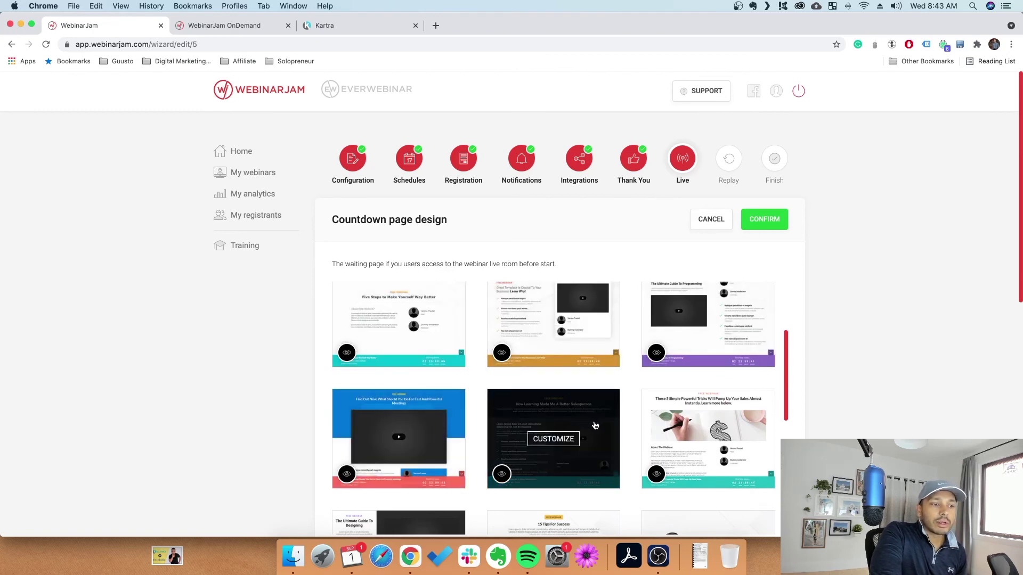
{"action": "scroll", "coordinate": [729, 422], "scroll_direction": "down", "scroll_amount": 5}
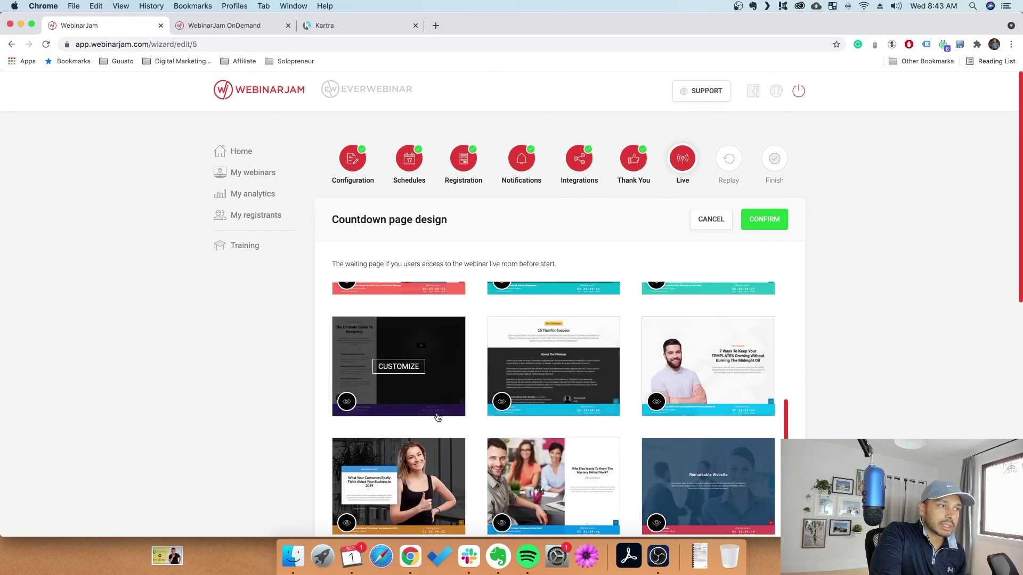
{"action": "left_click", "coordinate": [712, 221]}
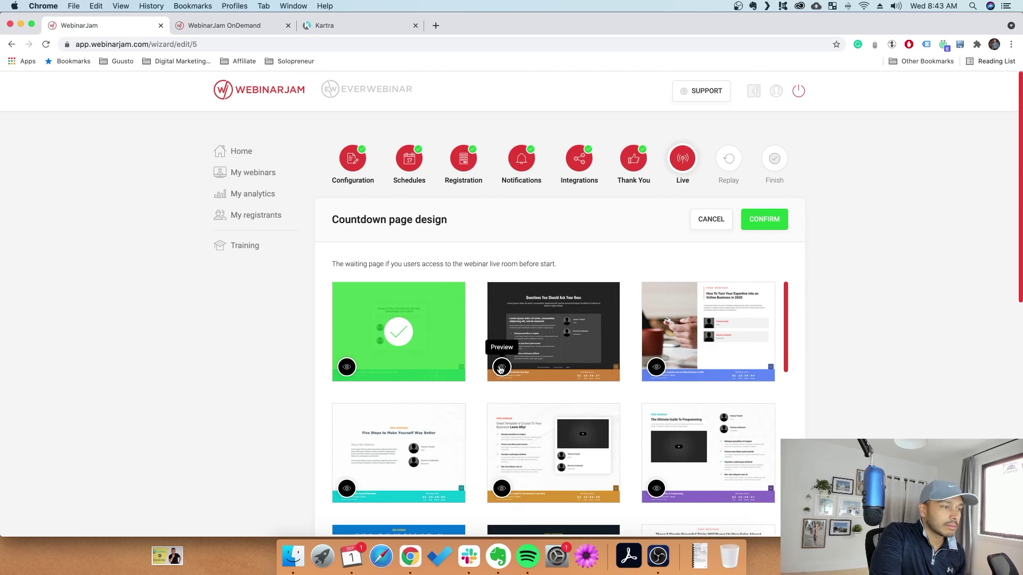
{"action": "mouse_move", "coordinate": [551, 334]}
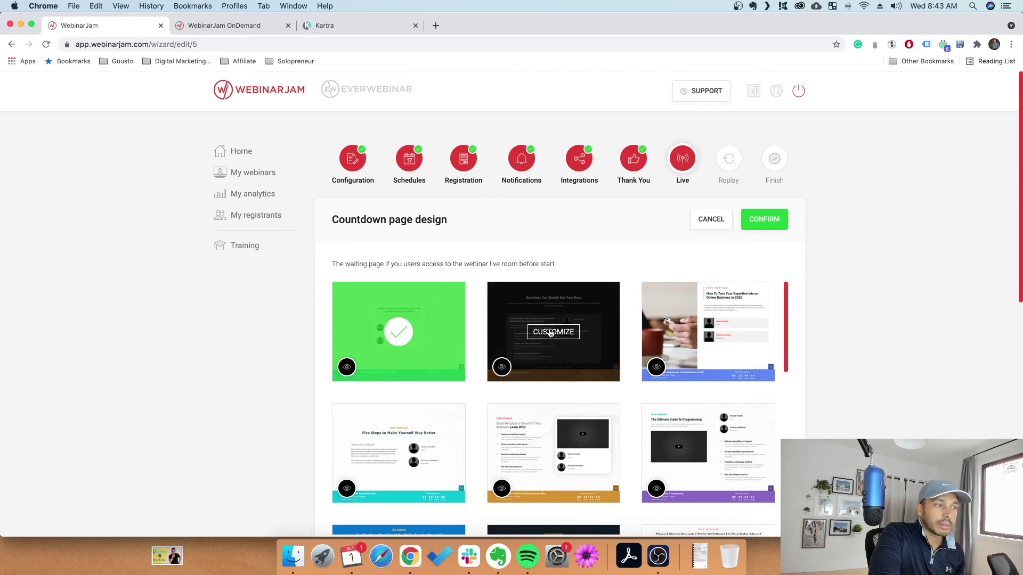
{"action": "left_click", "coordinate": [765, 222]}
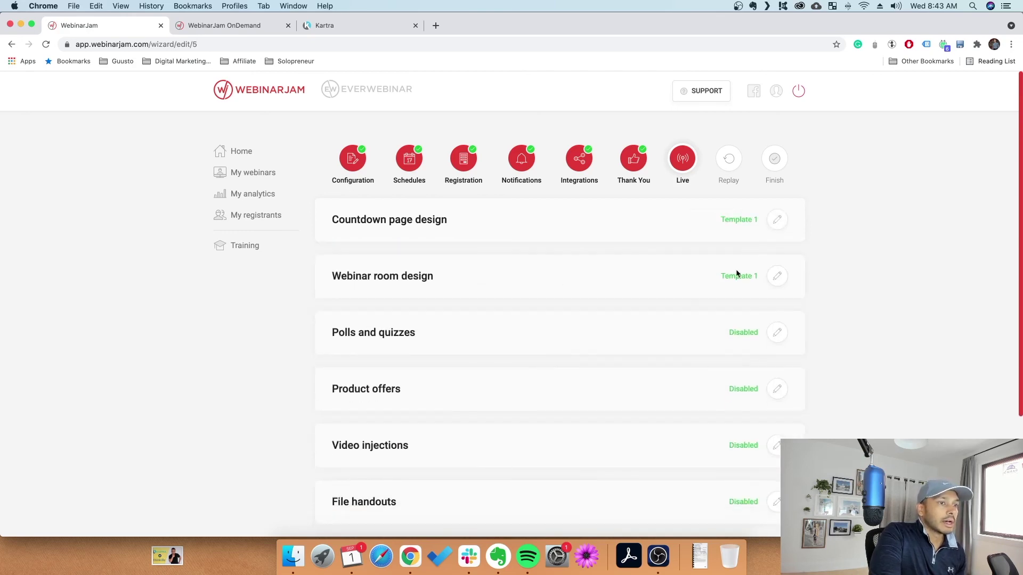
Confirm Template 1 as the webinar room design
{"action": "left_click", "coordinate": [777, 276]}
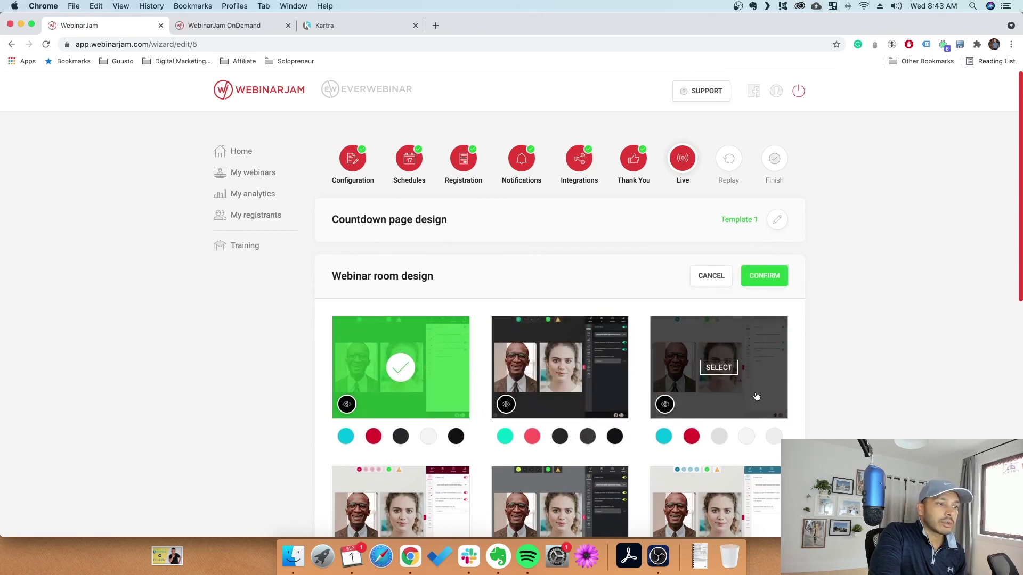
{"action": "scroll", "coordinate": [756, 397], "scroll_direction": "down", "scroll_amount": 5}
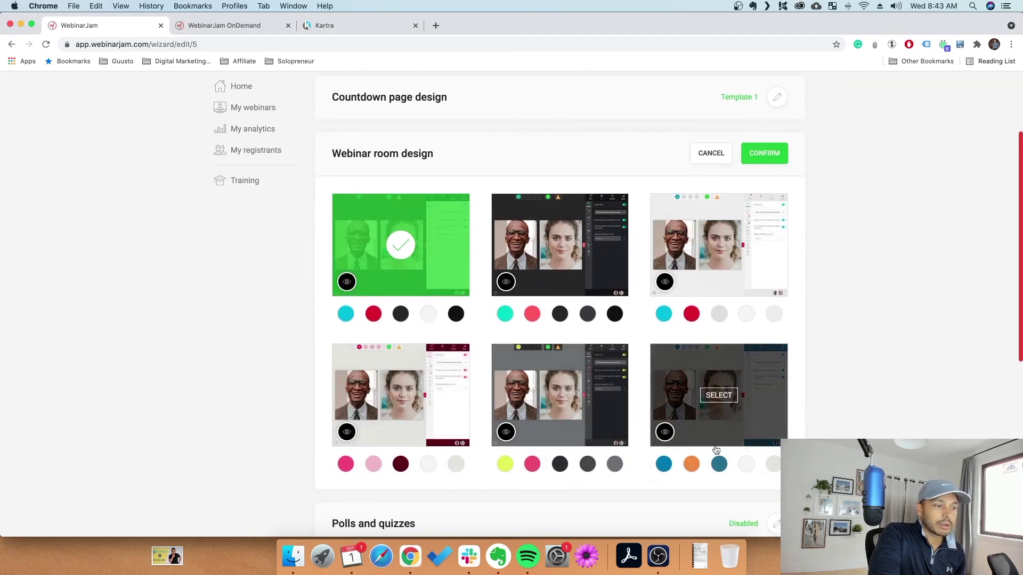
{"action": "scroll", "coordinate": [717, 453], "scroll_direction": "down", "scroll_amount": 5}
{"action": "scroll", "coordinate": [773, 346], "scroll_direction": "up", "scroll_amount": 10}
{"action": "left_click", "coordinate": [762, 266]}
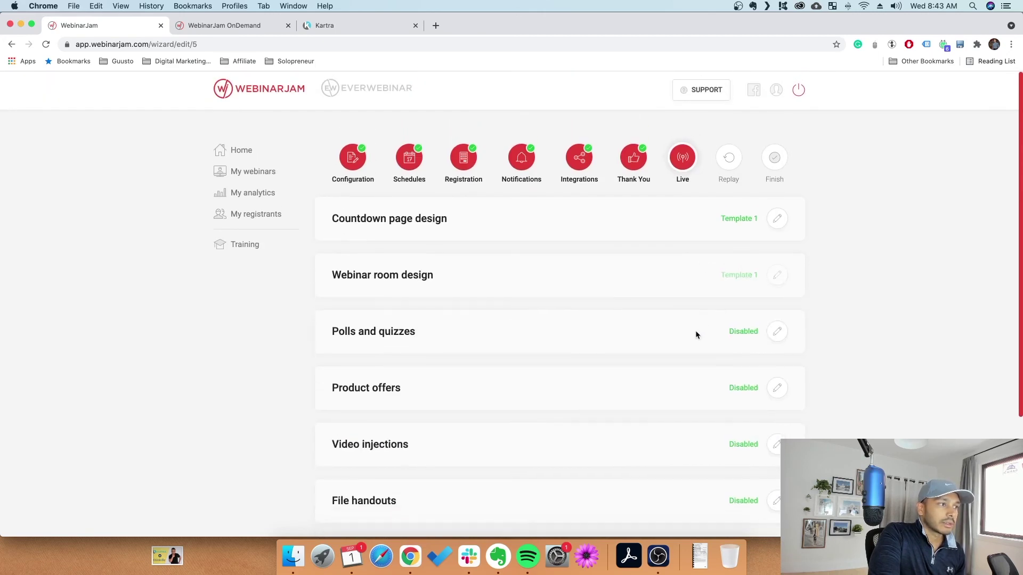
Leave polls and product offers disabled without adding any poll
{"action": "scroll", "coordinate": [782, 250], "scroll_direction": "down", "scroll_amount": 3}
{"action": "left_click", "coordinate": [778, 241]}
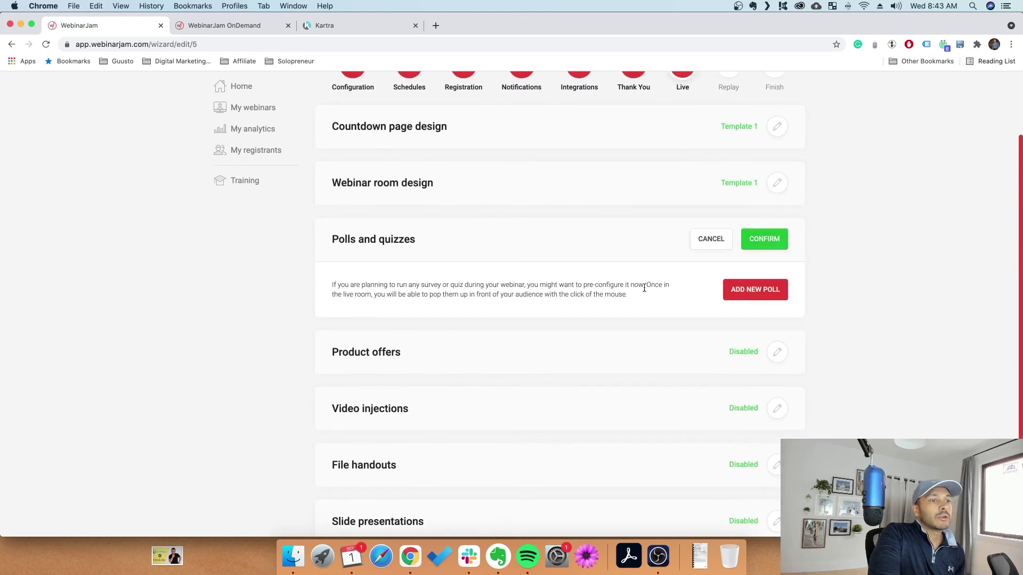
{"action": "left_click", "coordinate": [728, 296]}
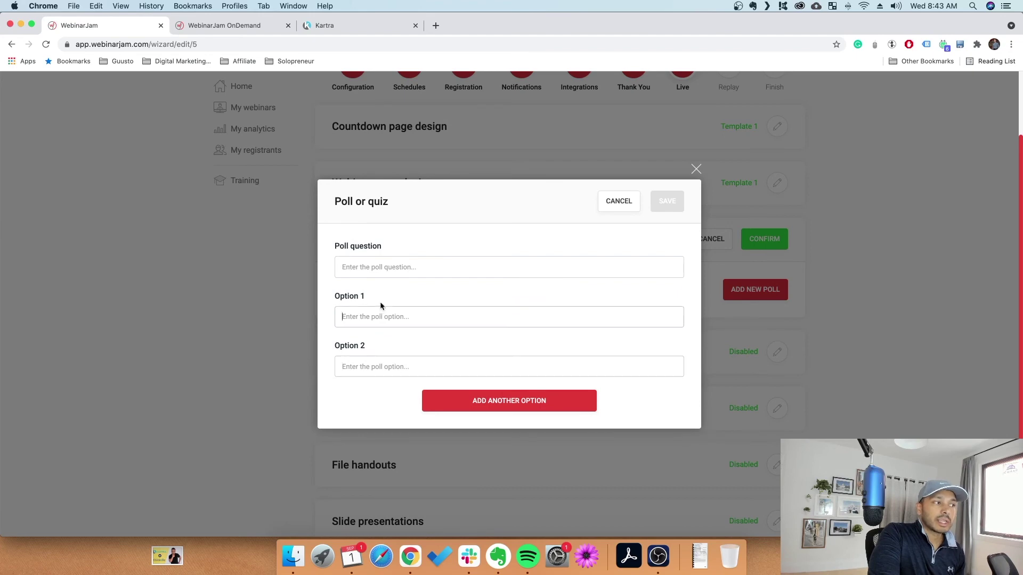
{"action": "left_click", "coordinate": [611, 205]}
{"action": "left_click", "coordinate": [779, 350]}
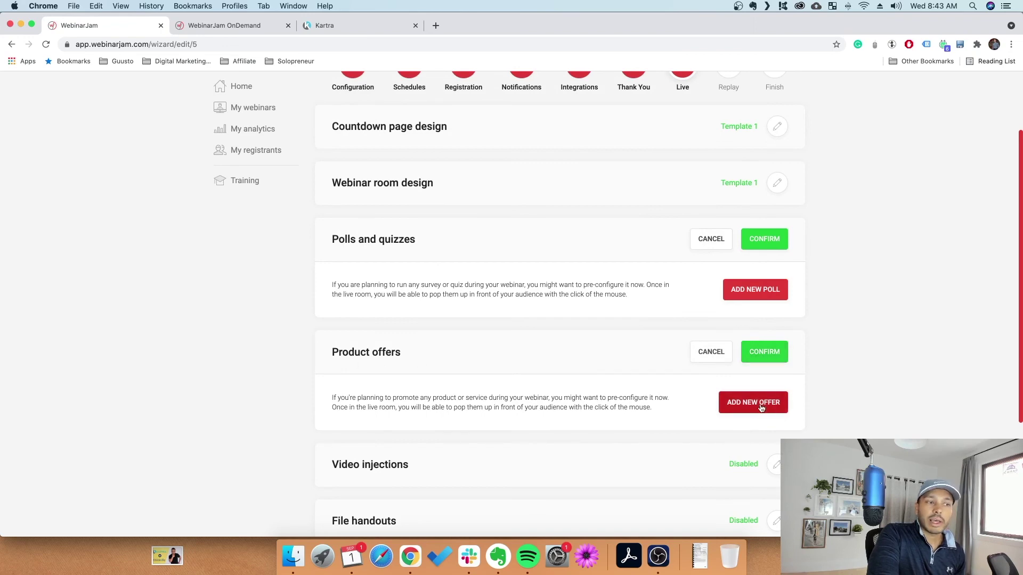
{"action": "left_click", "coordinate": [711, 353]}
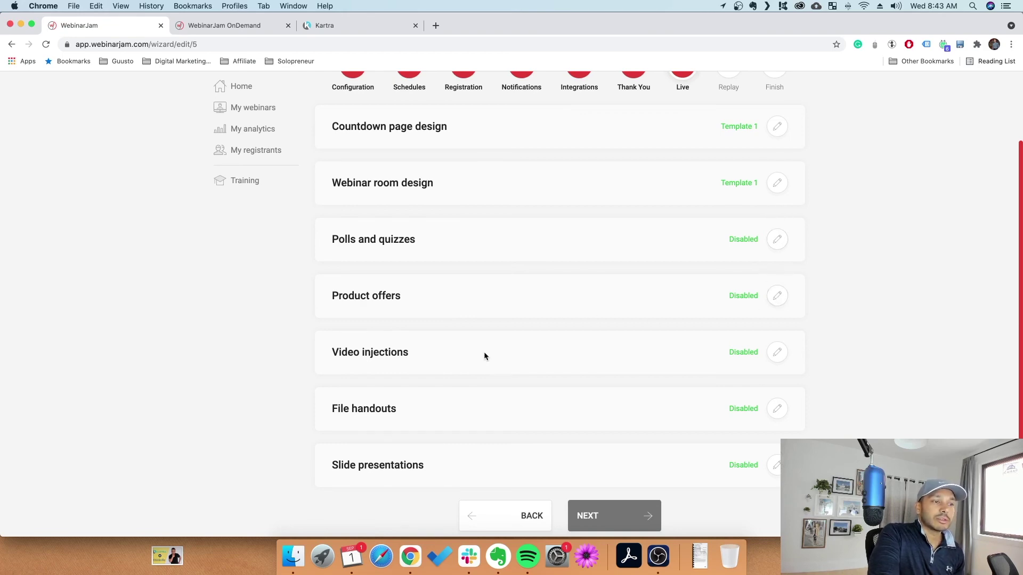
Leave video injections disabled, then proceed to the Replay step's recording options
{"action": "left_click", "coordinate": [776, 353]}
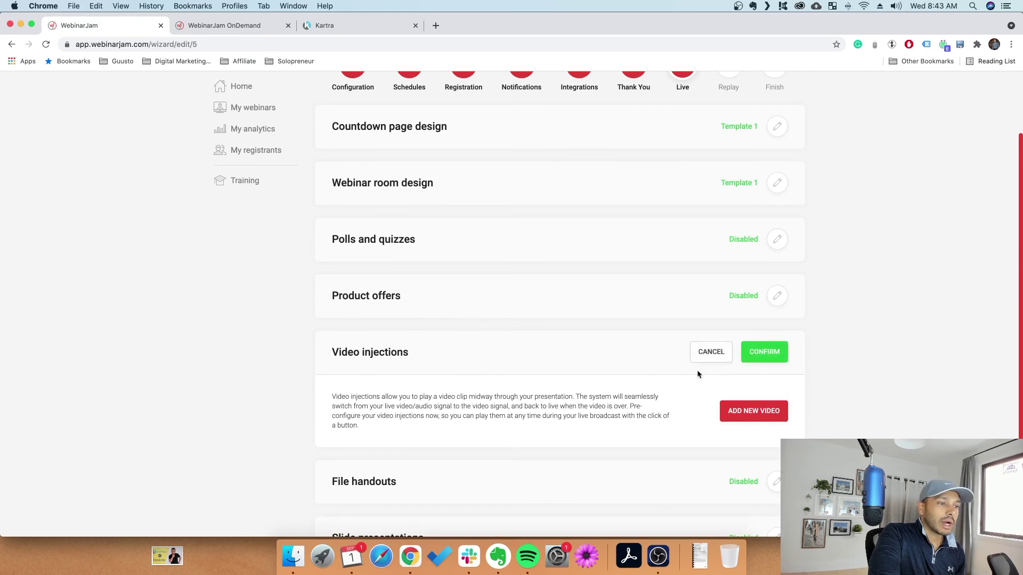
{"action": "left_click", "coordinate": [753, 411]}
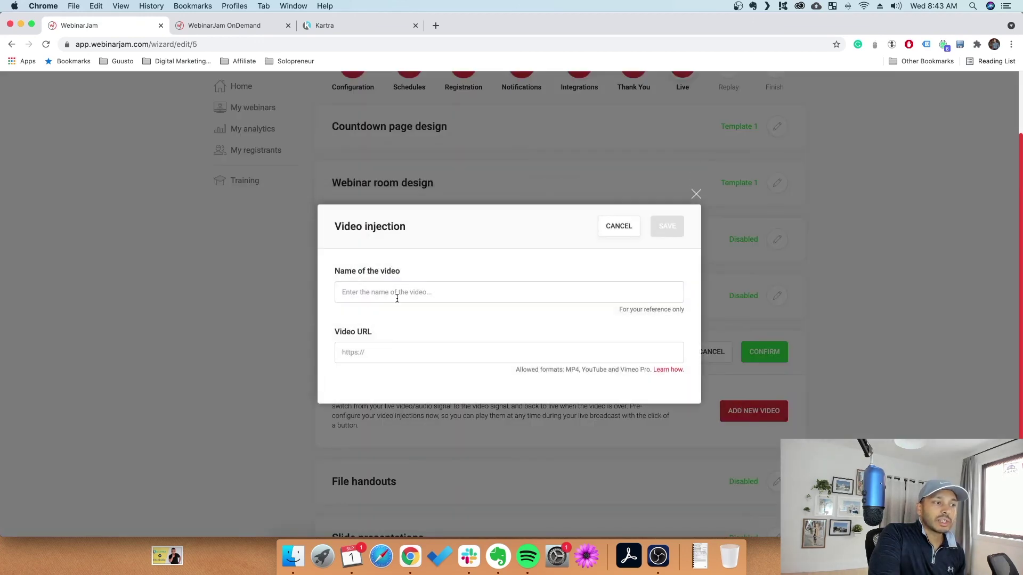
{"action": "left_click", "coordinate": [612, 232]}
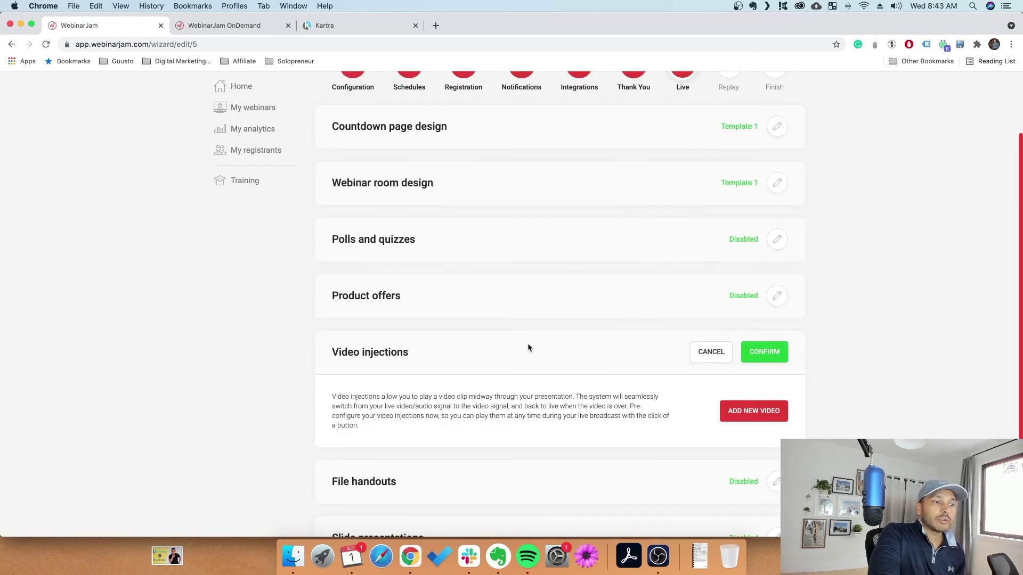
{"action": "left_click", "coordinate": [702, 352]}
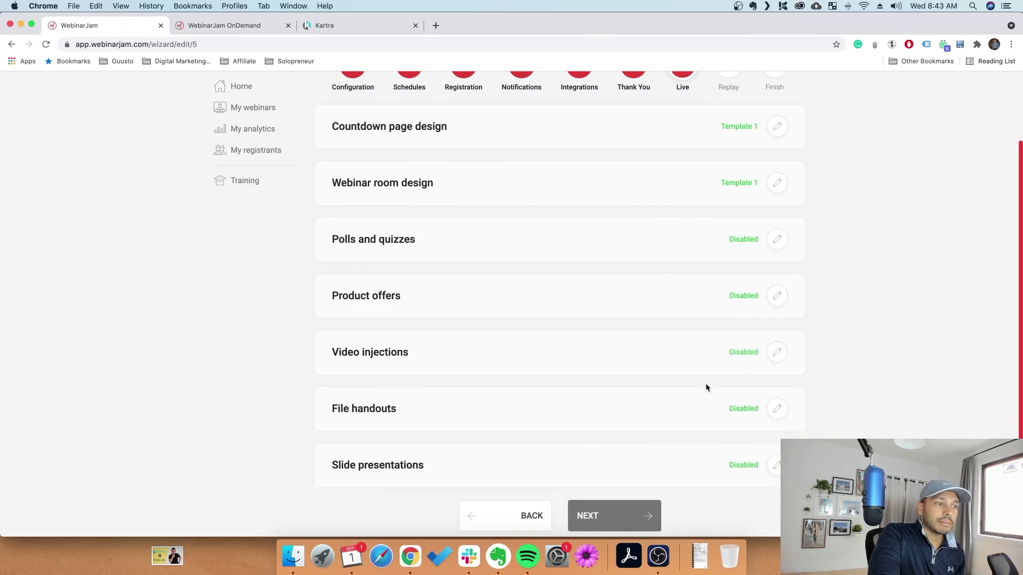
{"action": "scroll", "coordinate": [659, 408], "scroll_direction": "down", "scroll_amount": 3}
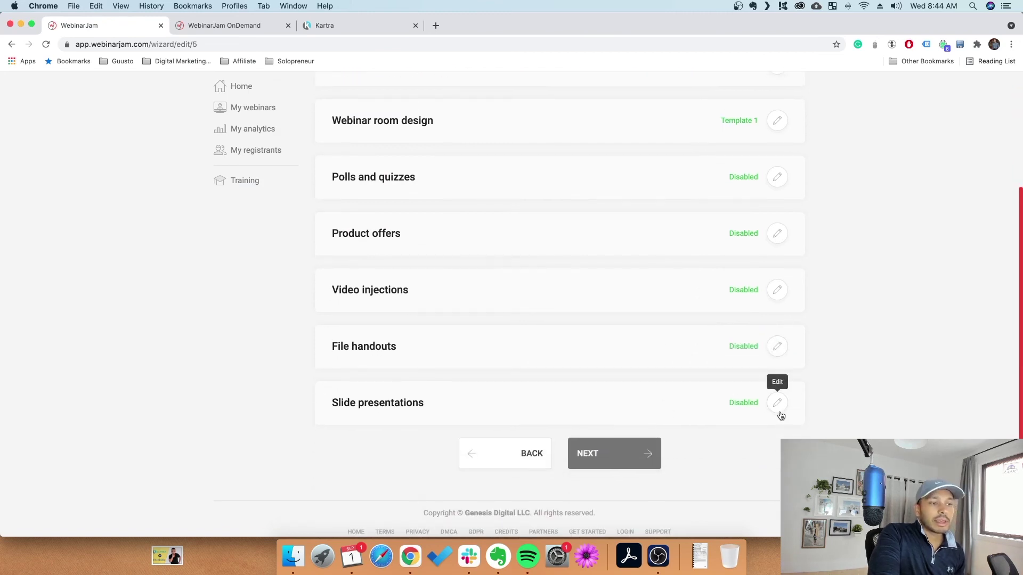
{"action": "scroll", "coordinate": [474, 293], "scroll_direction": "up", "scroll_amount": 1}
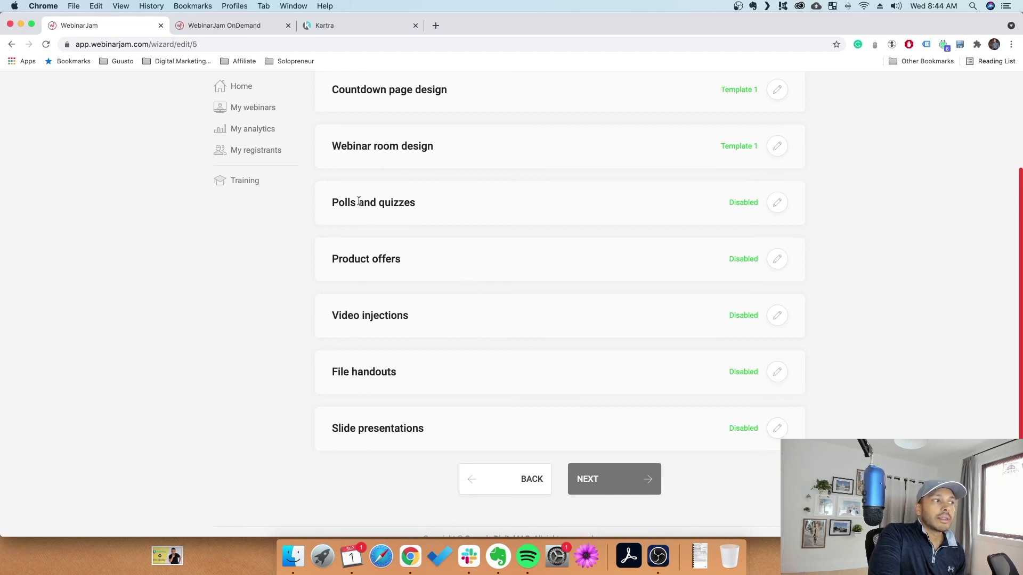
{"action": "left_click", "coordinate": [592, 484]}
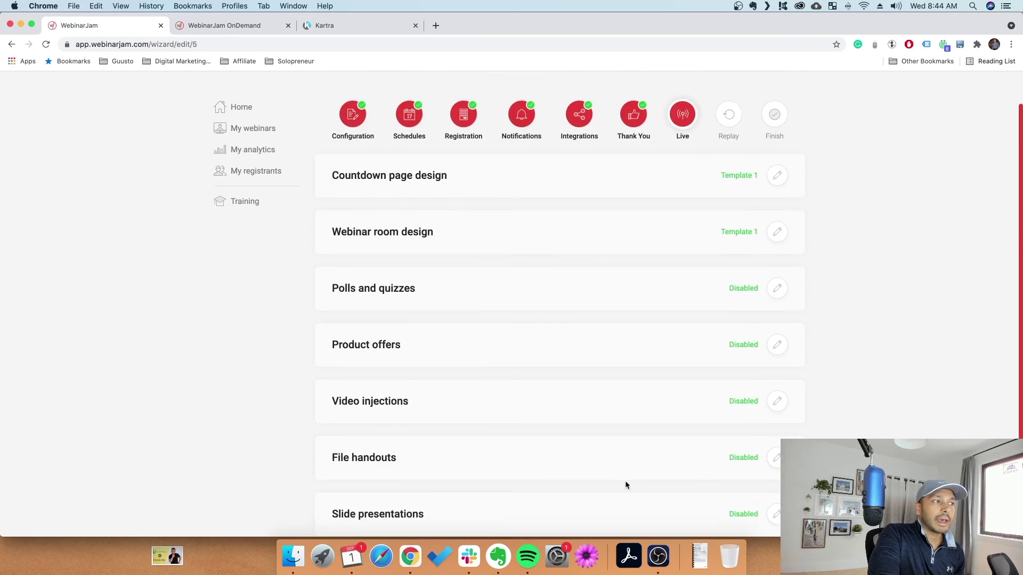
{"action": "left_click", "coordinate": [779, 220]}
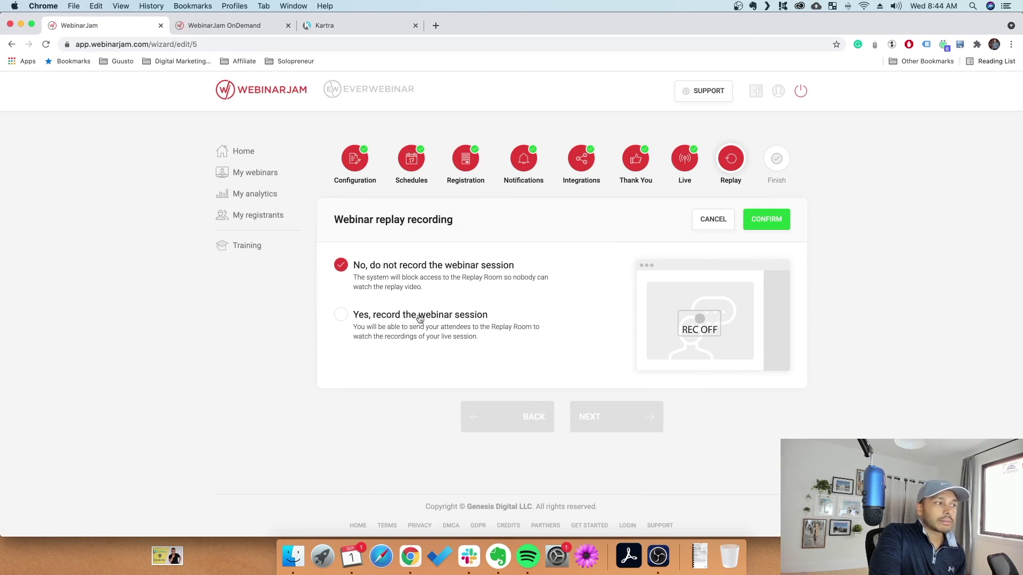
Keep replay recording set to No, finish the 'test 2' webinar and return to the dashboard
{"action": "left_click", "coordinate": [418, 318]}
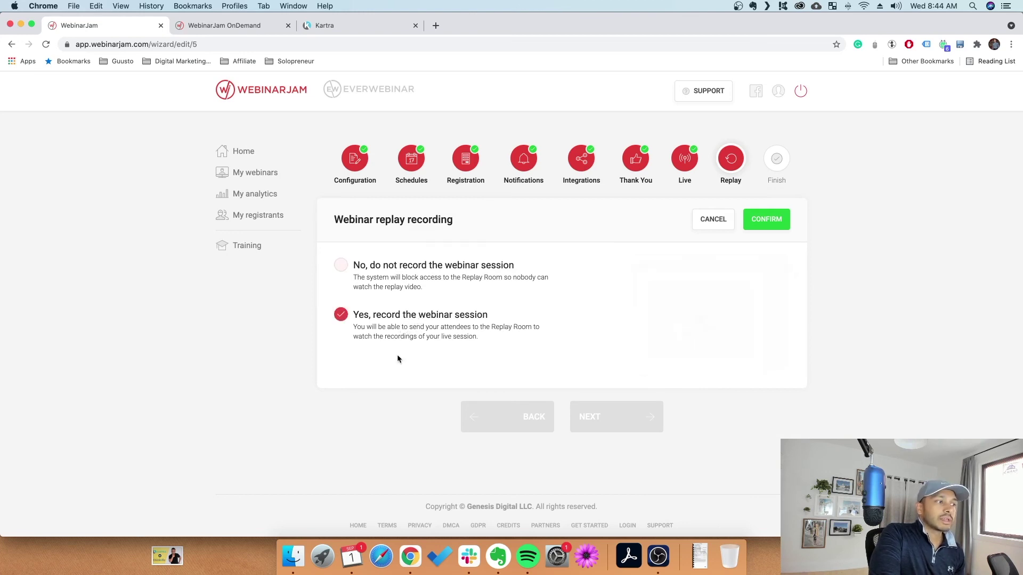
{"action": "left_click", "coordinate": [425, 269]}
{"action": "left_click", "coordinate": [713, 223]}
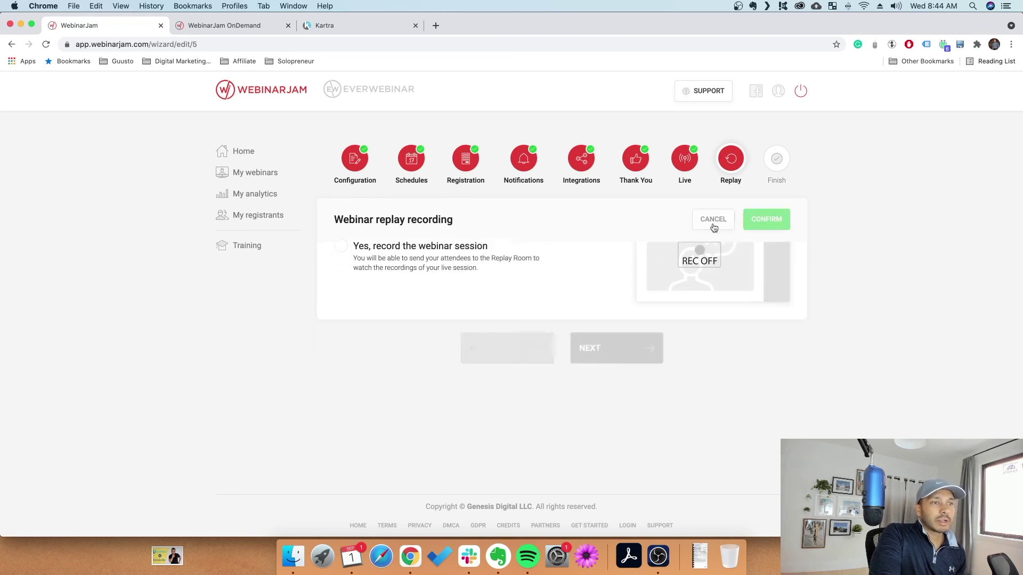
{"action": "left_click", "coordinate": [648, 270]}
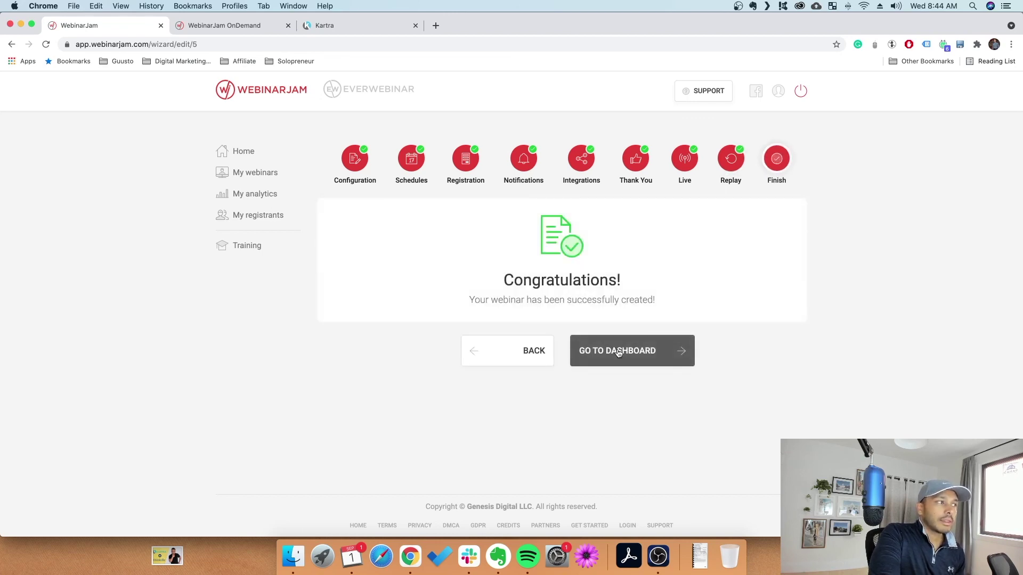
{"action": "left_click", "coordinate": [617, 352]}
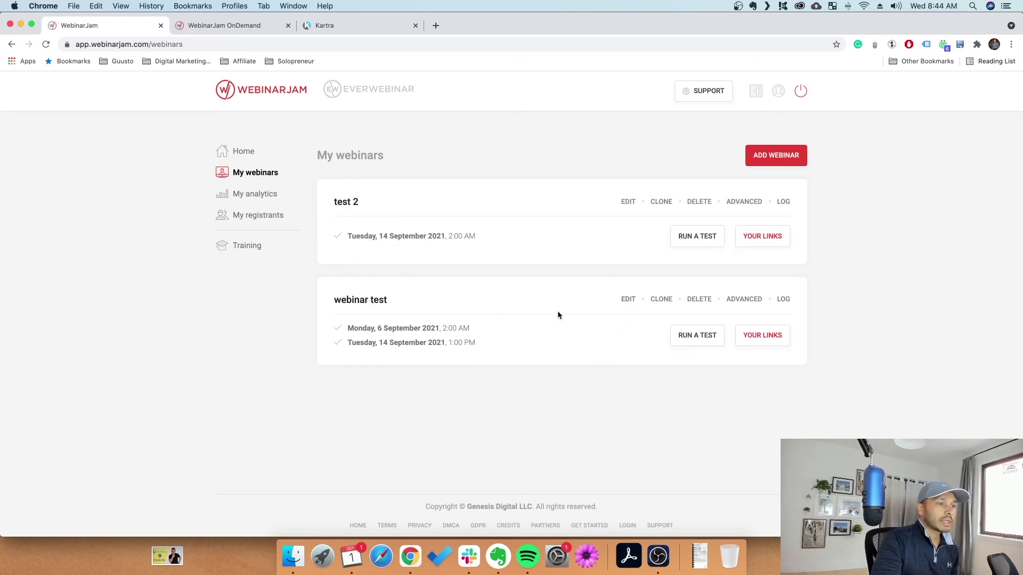
{"action": "left_click", "coordinate": [629, 301]}
{"action": "left_click", "coordinate": [612, 323]}
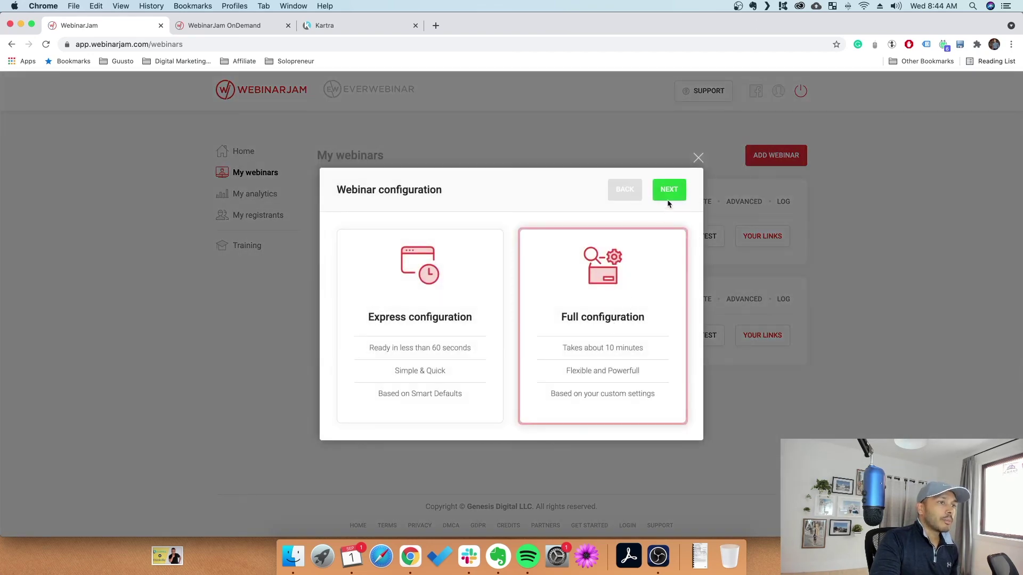
{"action": "left_click", "coordinate": [669, 190]}
{"action": "left_click", "coordinate": [757, 184]}
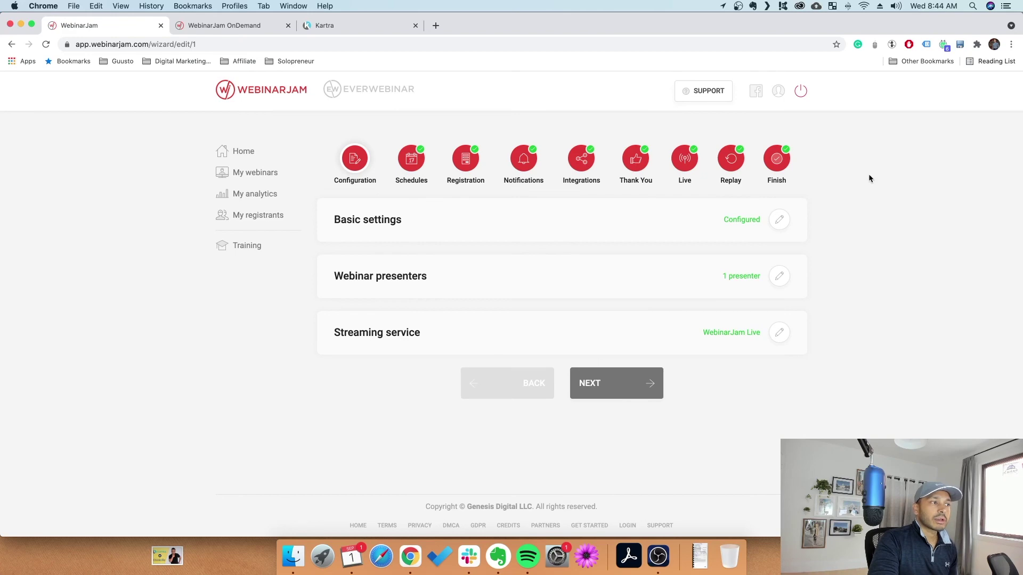
{"action": "left_click", "coordinate": [629, 397]}
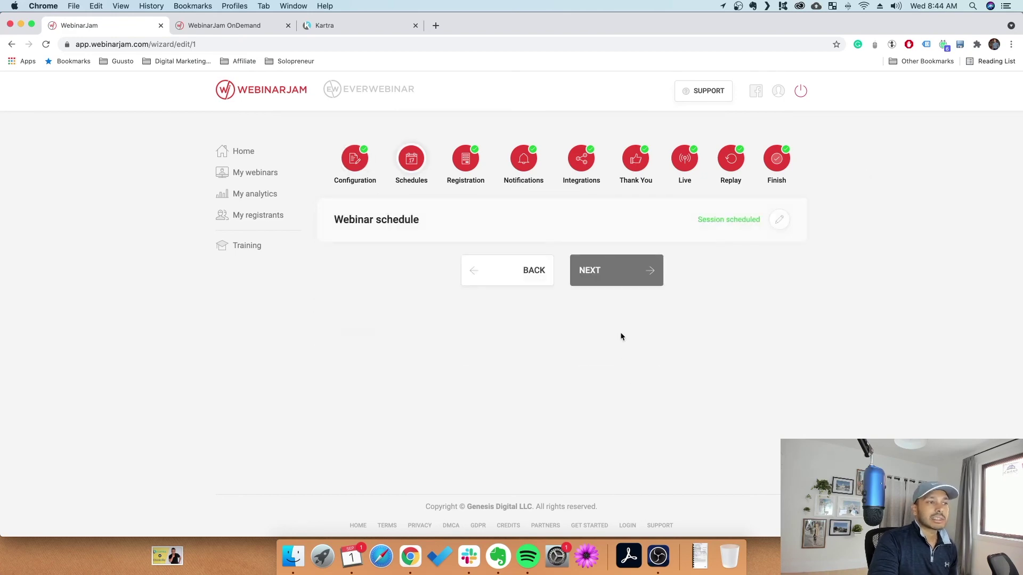
{"action": "left_click", "coordinate": [621, 278]}
{"action": "scroll", "coordinate": [639, 325], "scroll_direction": "down", "scroll_amount": 3}
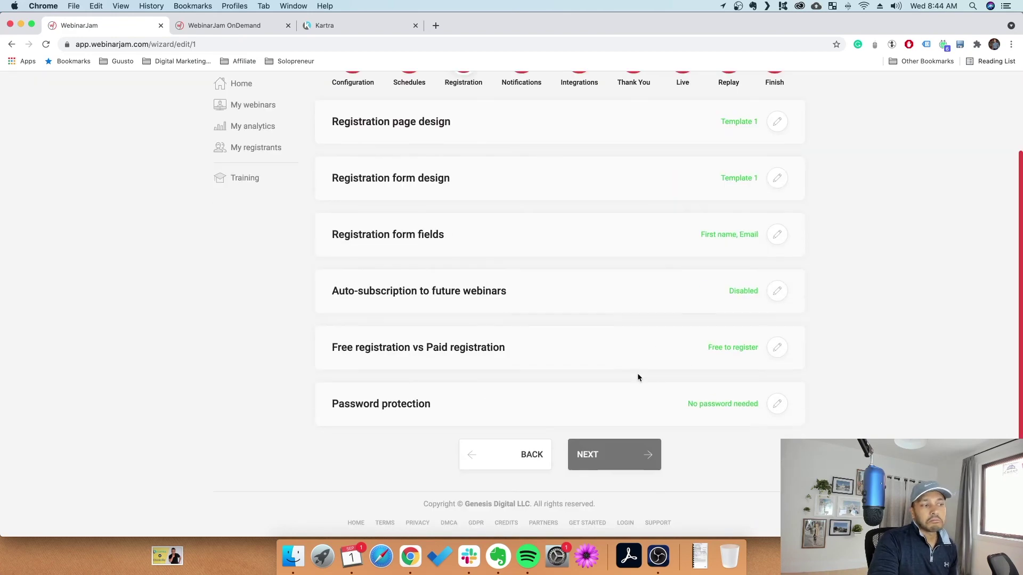
{"action": "scroll", "coordinate": [376, 233], "scroll_direction": "up", "scroll_amount": 3}
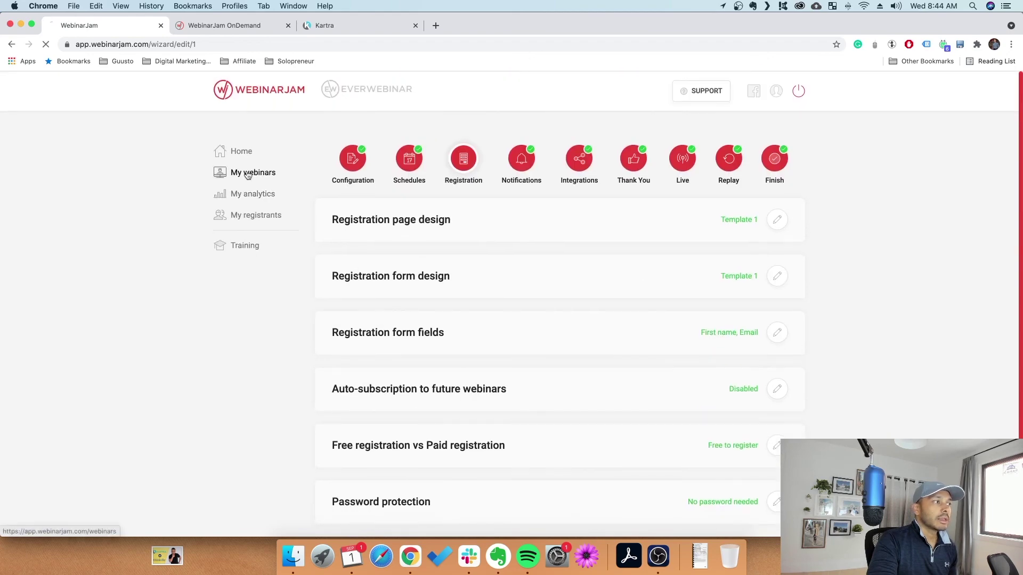
{"action": "left_click", "coordinate": [242, 172]}
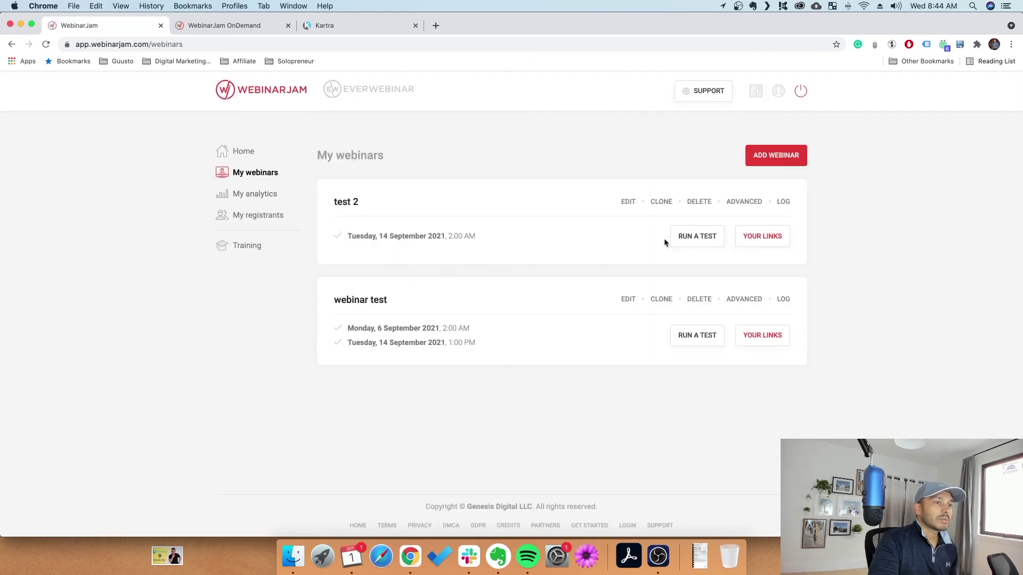
{"action": "left_click", "coordinate": [783, 201]}
{"action": "left_click", "coordinate": [555, 315]}
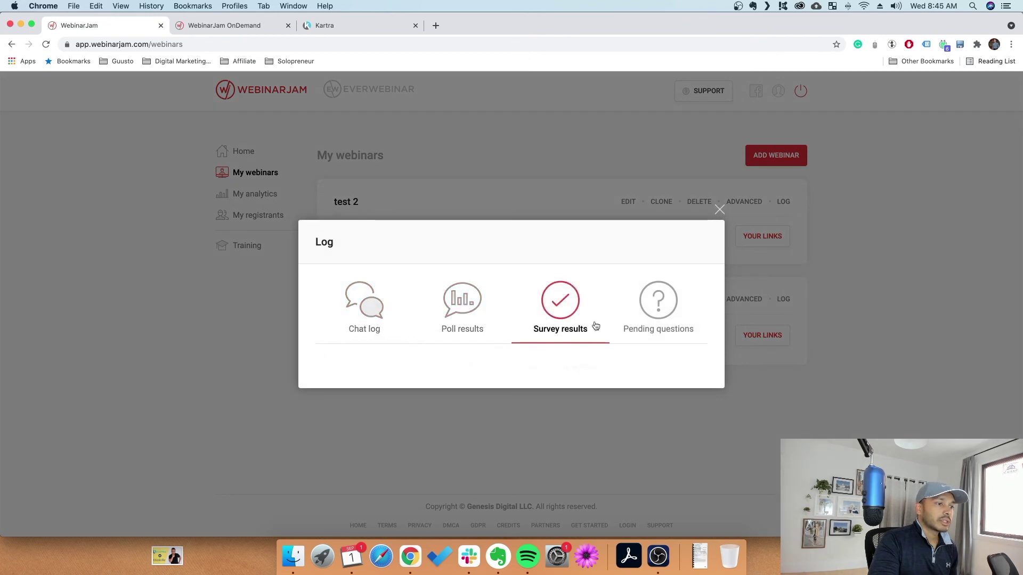
{"action": "left_click", "coordinate": [658, 304]}
{"action": "left_click", "coordinate": [338, 313]}
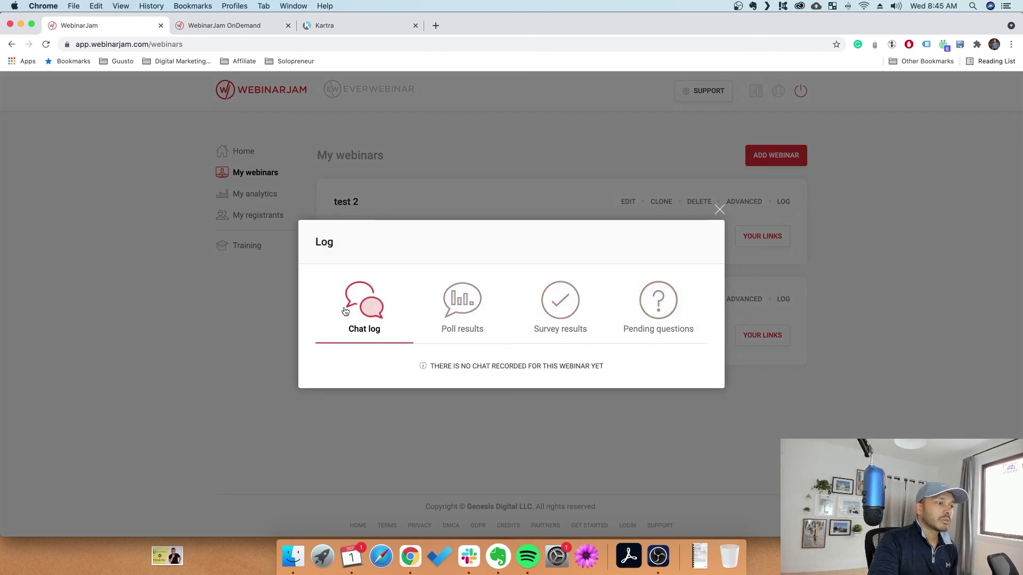
{"action": "left_click", "coordinate": [719, 209]}
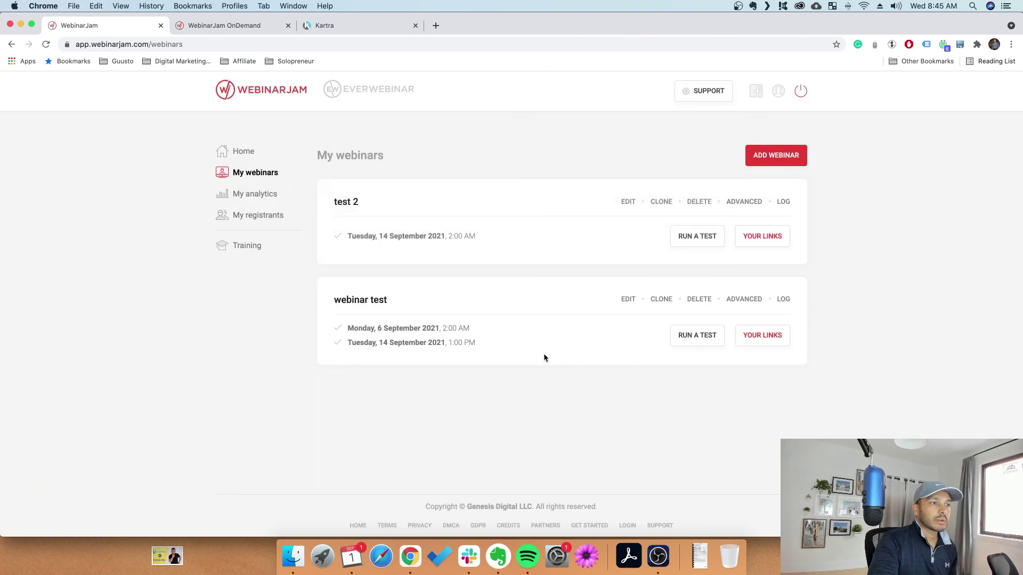